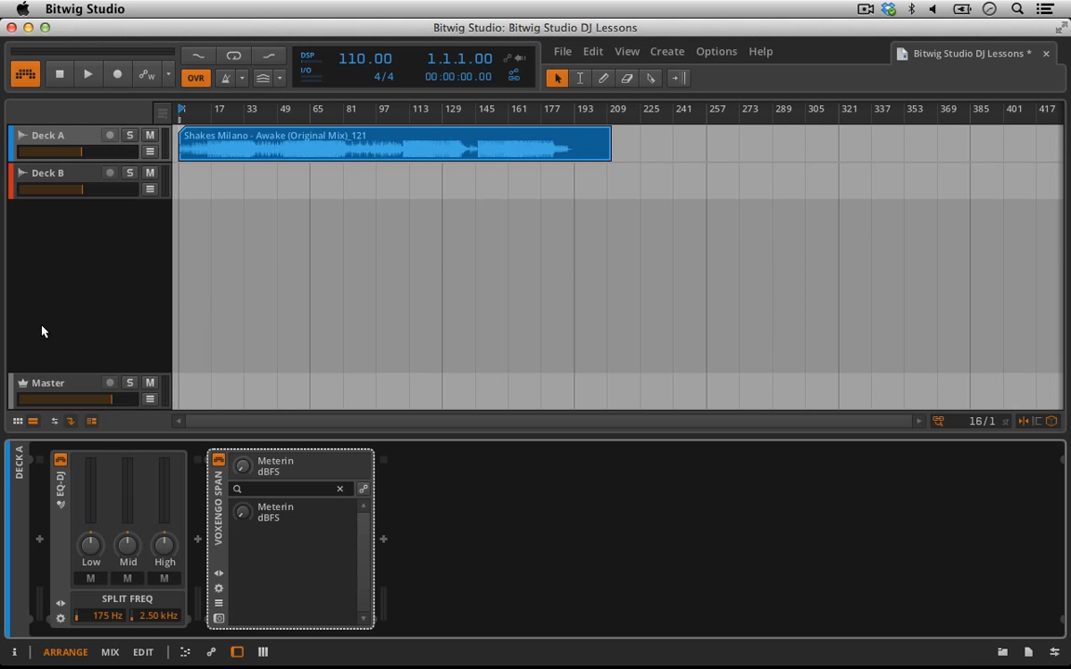
- Start playback, open the Voxengo SPAN analyzer on Deck A, and play the track from bar 17
{"action": "left_click", "coordinate": [88, 76]}
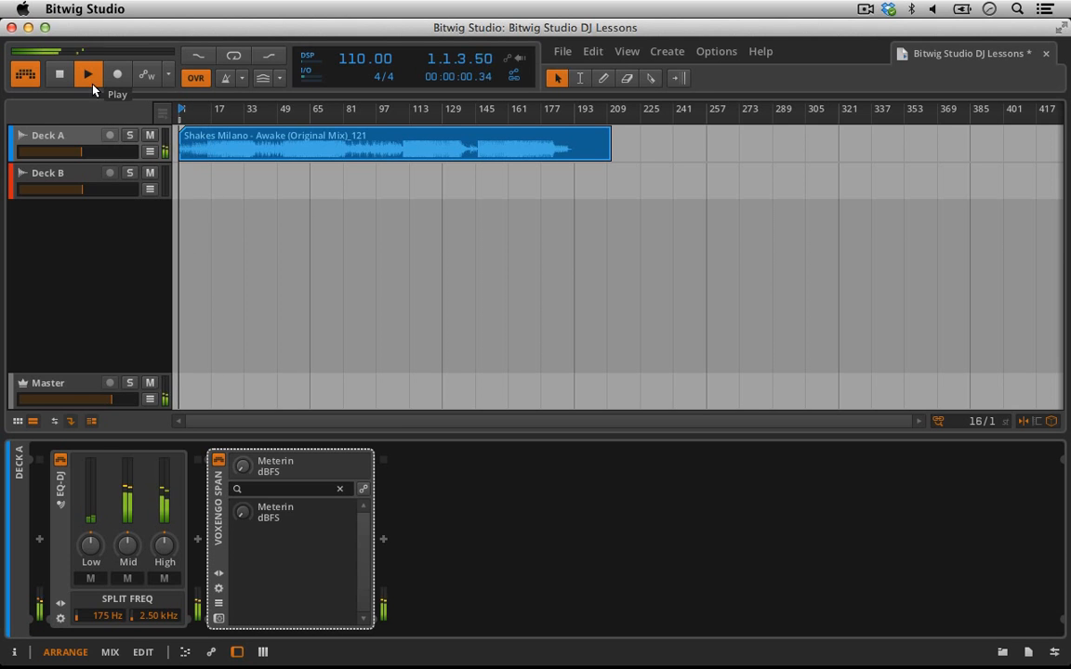
{"action": "left_click", "coordinate": [219, 621]}
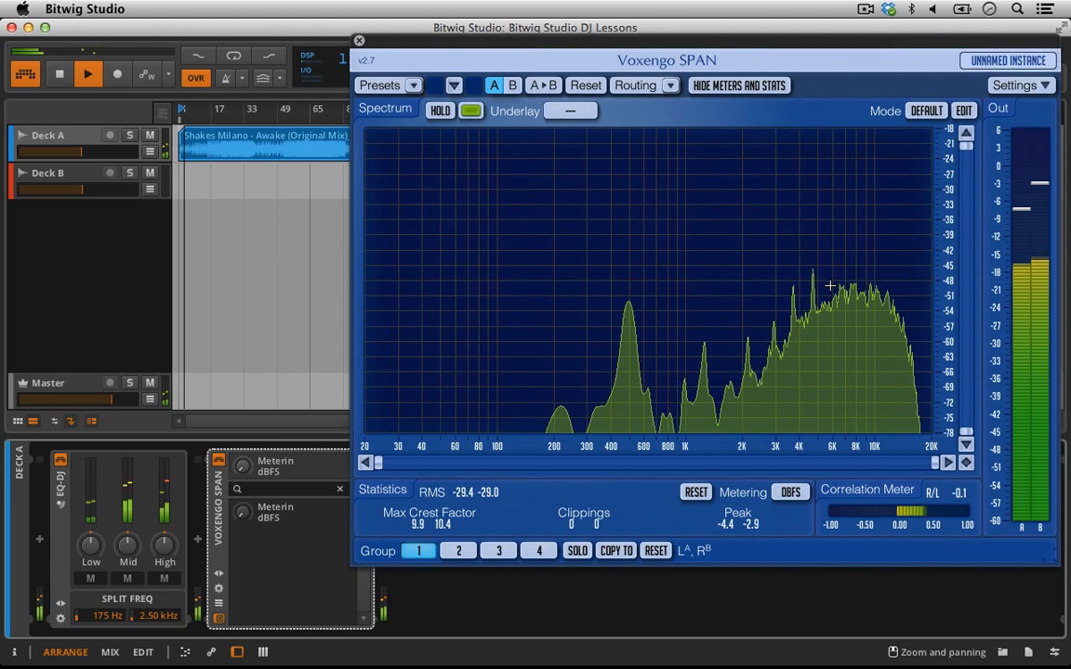
{"action": "left_click", "coordinate": [217, 115]}
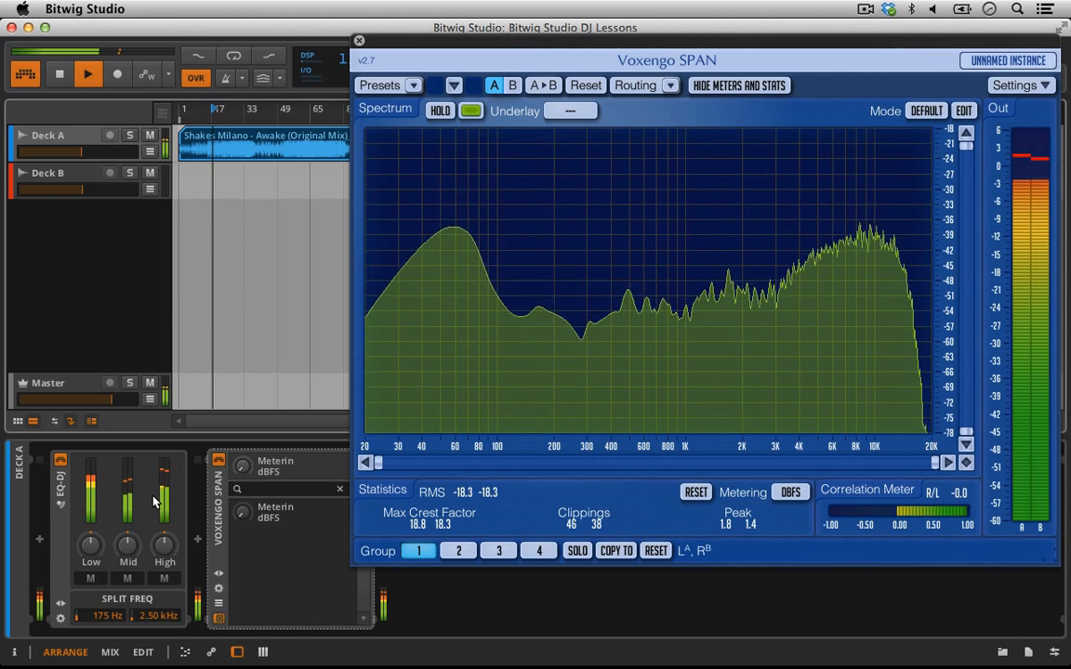
- Mute the Low and High bands of Deck A's EQ-DJ, and mute the Deck A track
{"action": "left_click", "coordinate": [91, 579]}
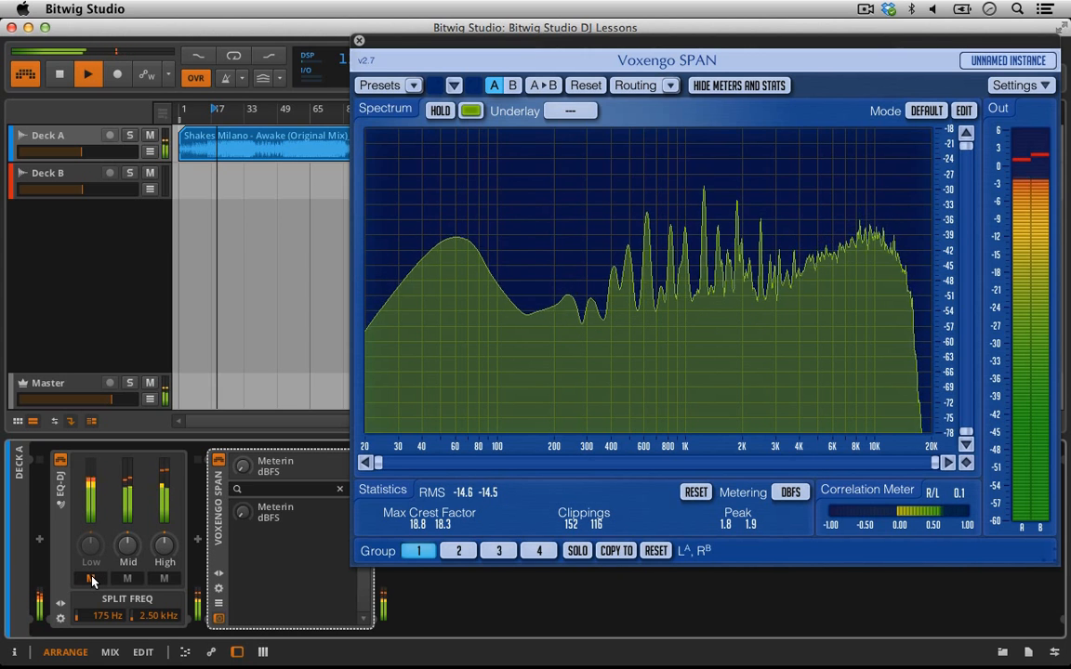
{"action": "left_click", "coordinate": [163, 579]}
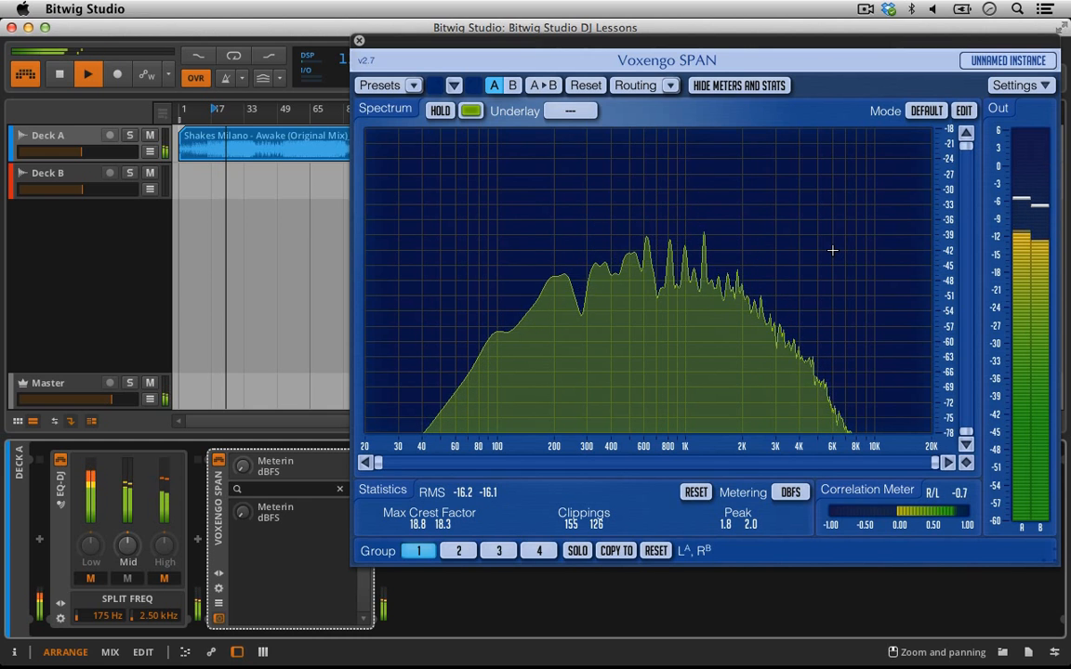
{"action": "left_click", "coordinate": [149, 134]}
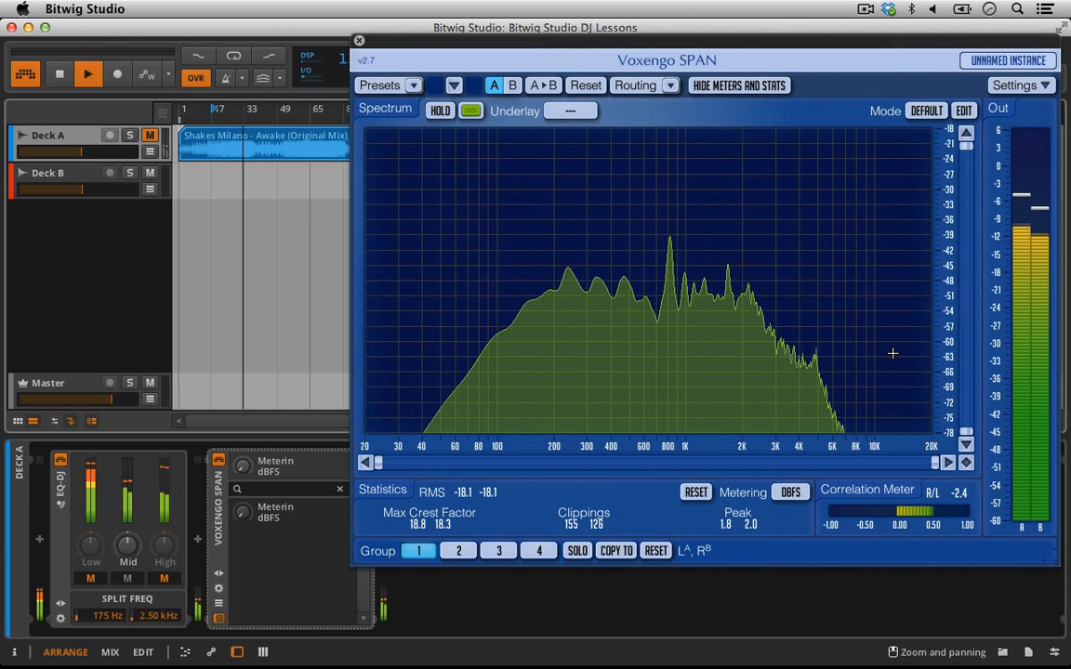
- Insert a Filter device between EQ-DJ and Voxengo SPAN, leave it enabled, and bypass EQ-DJ
{"action": "left_click", "coordinate": [197, 540]}
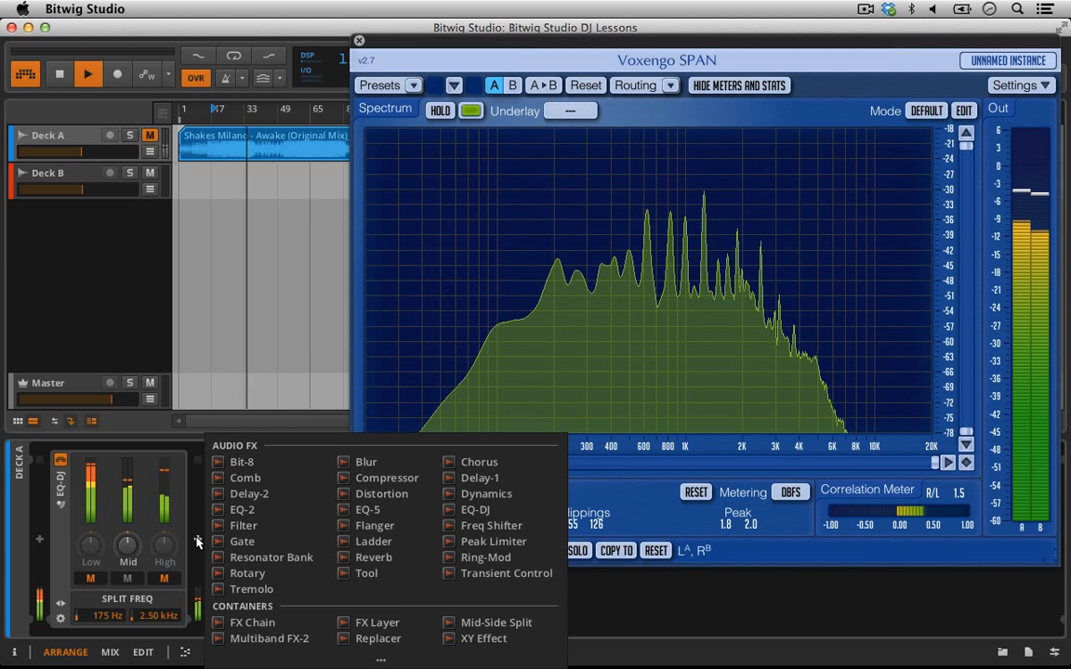
{"action": "left_click", "coordinate": [275, 526]}
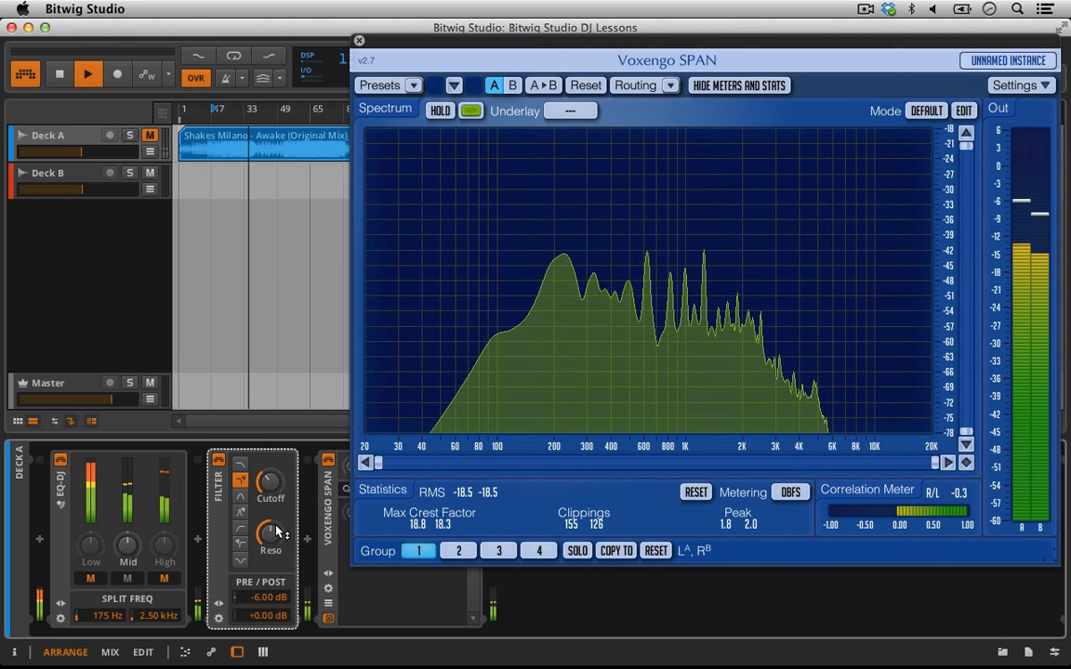
{"action": "left_click", "coordinate": [219, 460]}
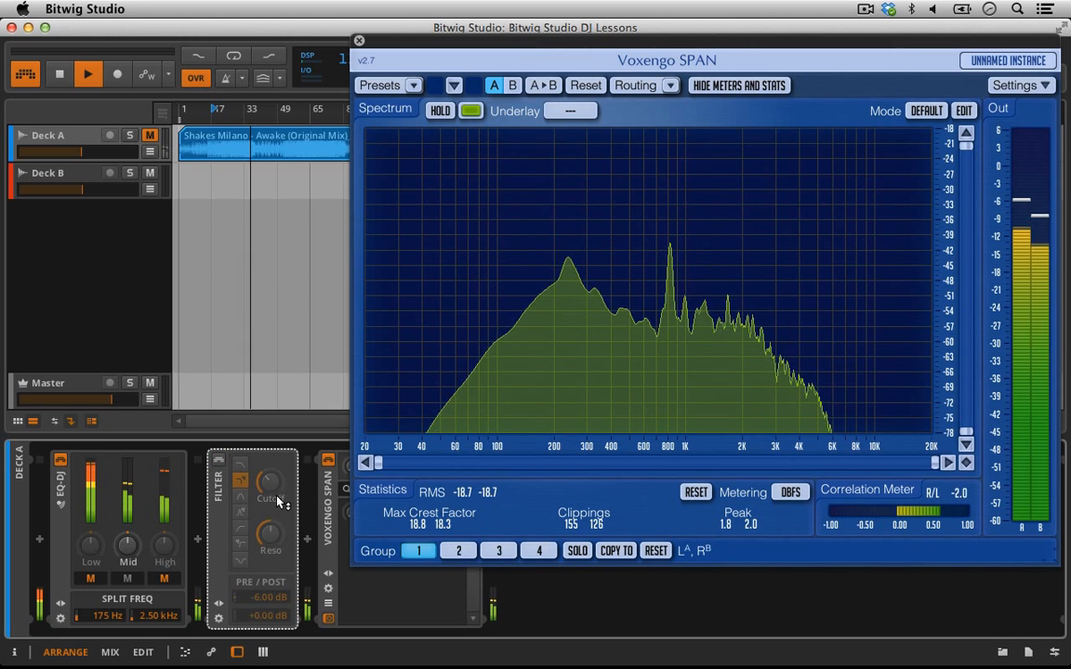
{"action": "left_click", "coordinate": [219, 459]}
{"action": "left_click", "coordinate": [61, 460]}
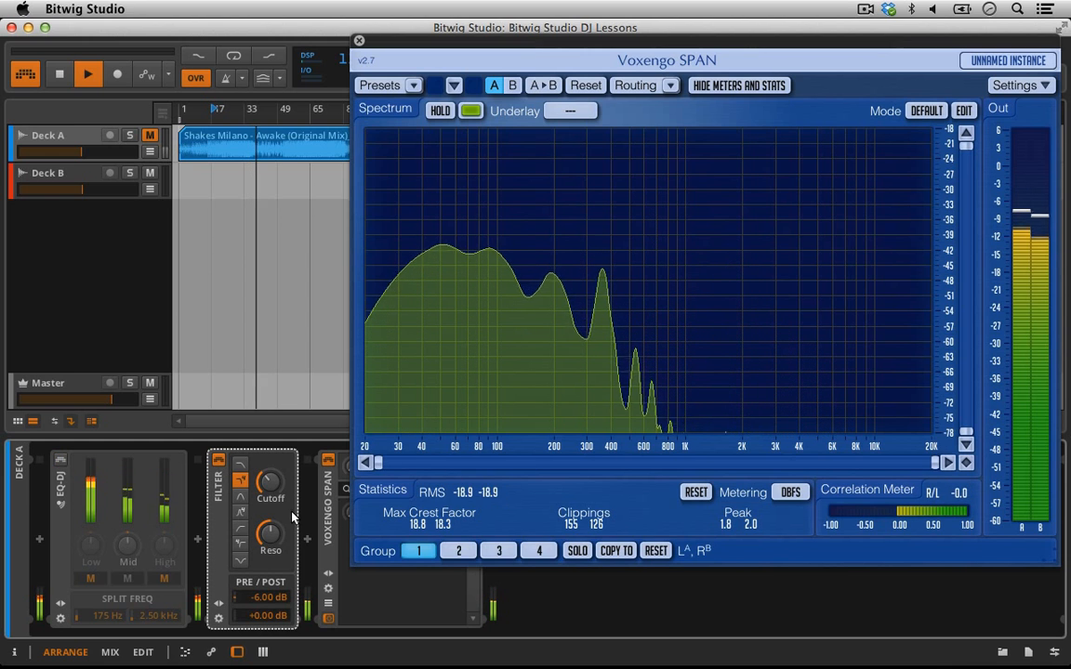
- Switch the Filter to the gentler low-pass mode and set its Pre gain to 0 dB
{"action": "left_click", "coordinate": [240, 463]}
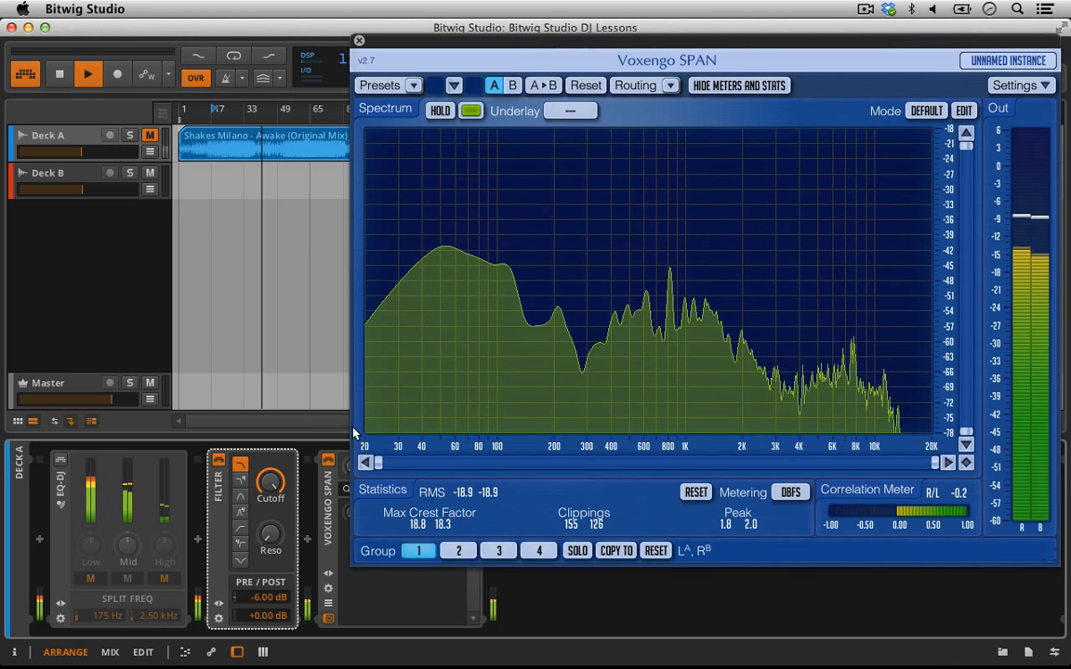
{"action": "double_click", "coordinate": [261, 596]}
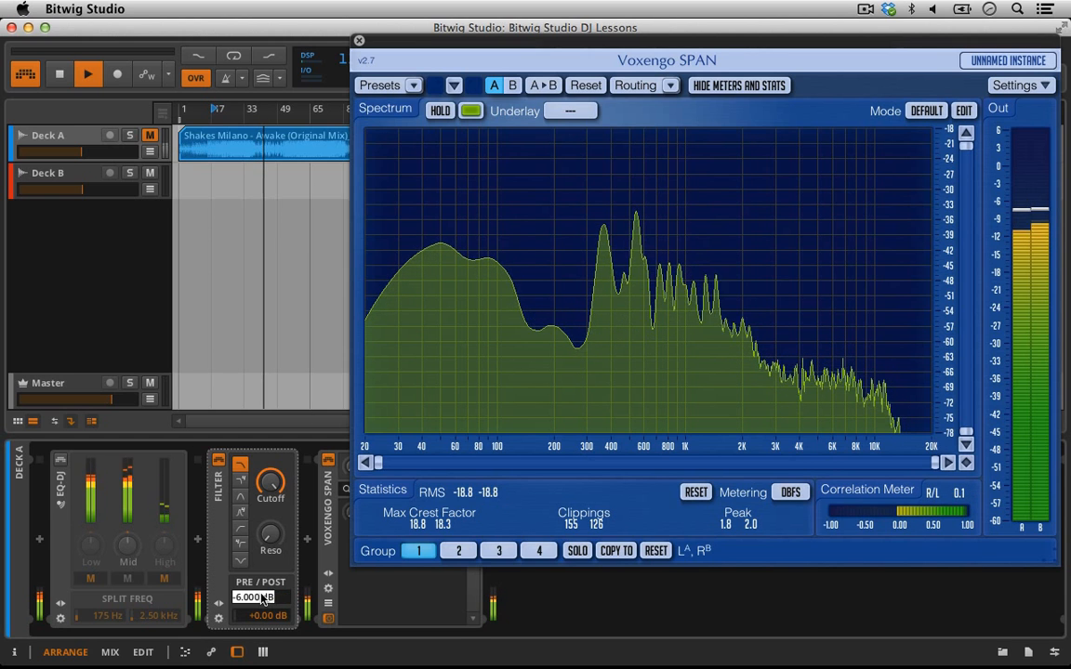
{"action": "type", "text": "0"}
{"action": "key", "text": "Return"}
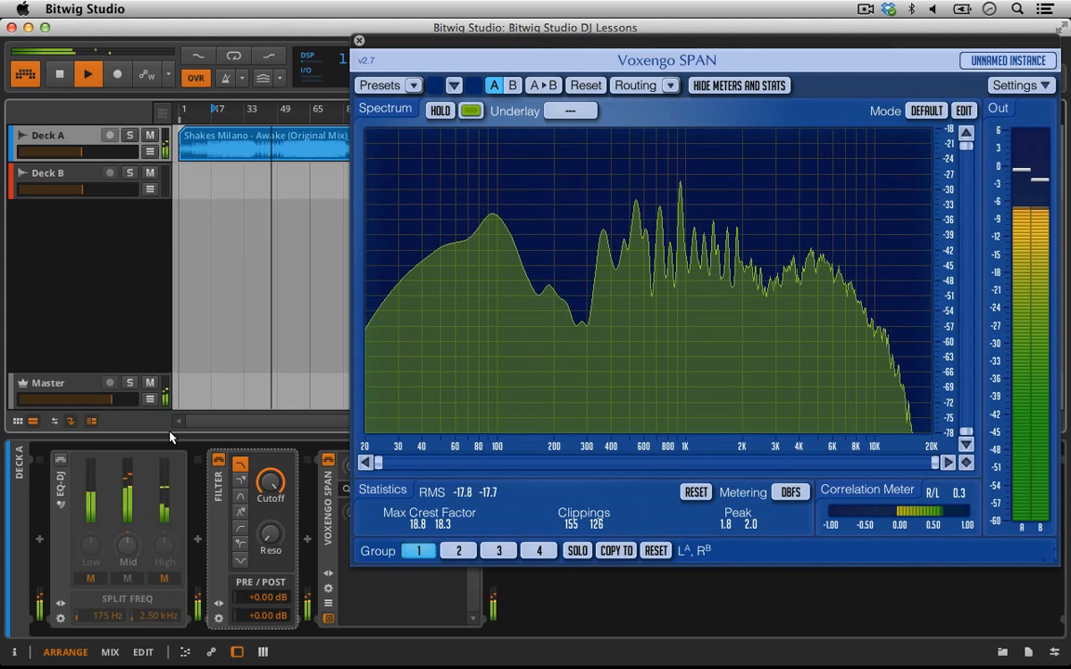
- Solo Deck A, bypass the Filter, and enable EQ-DJ with only its Low band unmuted
{"action": "left_click", "coordinate": [129, 136]}
{"action": "left_click", "coordinate": [219, 460]}
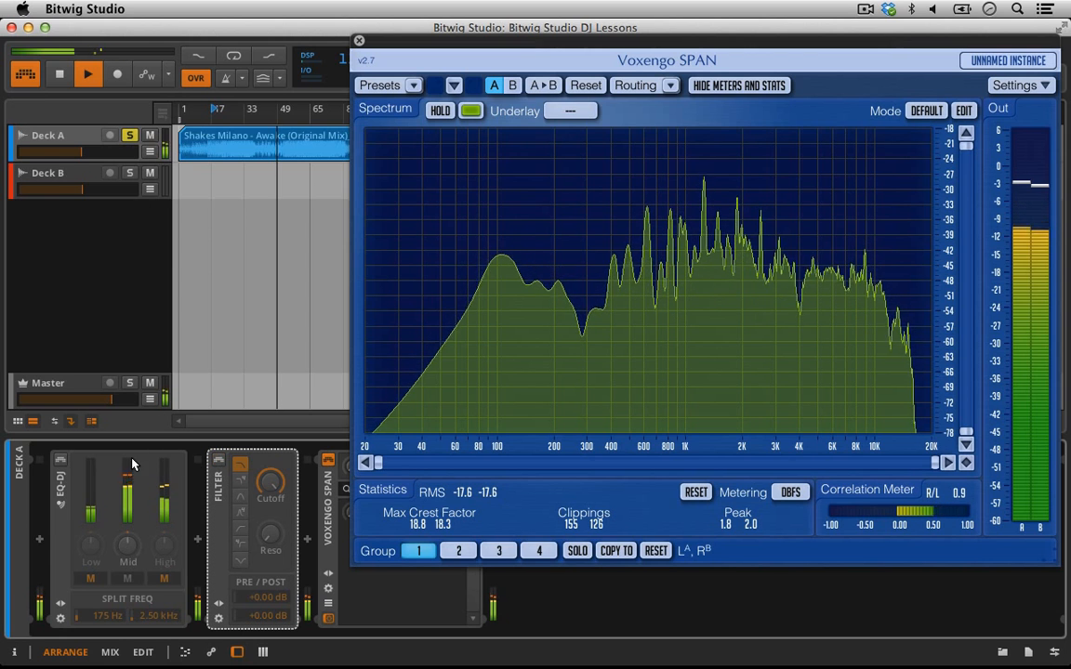
{"action": "left_click", "coordinate": [60, 460]}
{"action": "left_click", "coordinate": [129, 579]}
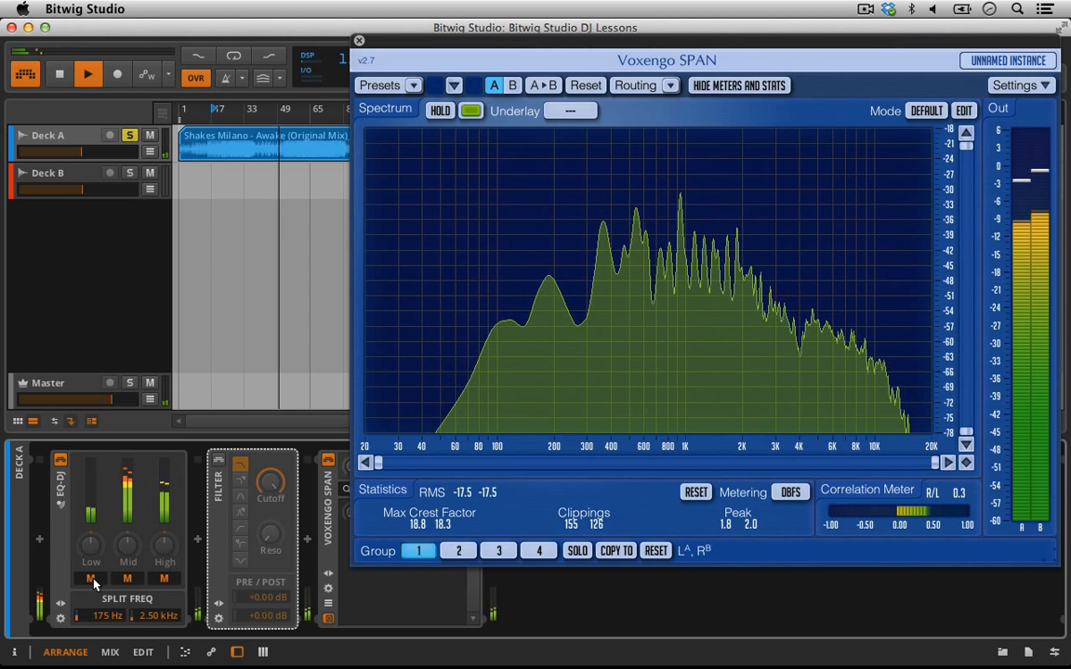
{"action": "left_click", "coordinate": [92, 580]}
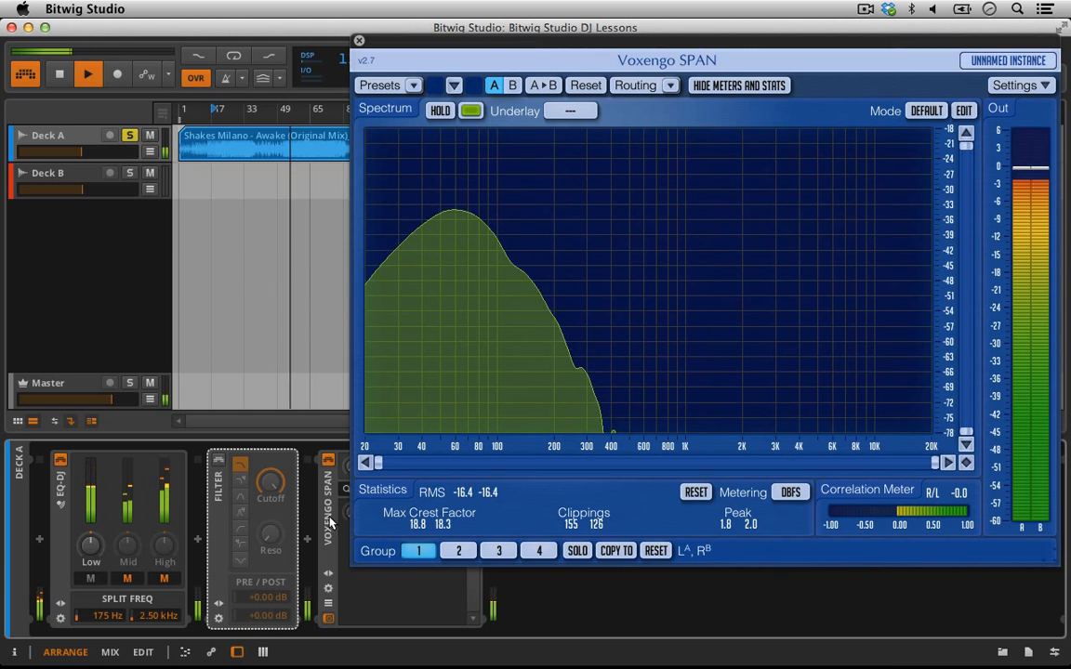
- Swap EQ-DJ for the active Filter, lowering its cutoff and selecting the steeper low-pass mode
{"action": "left_click", "coordinate": [59, 460]}
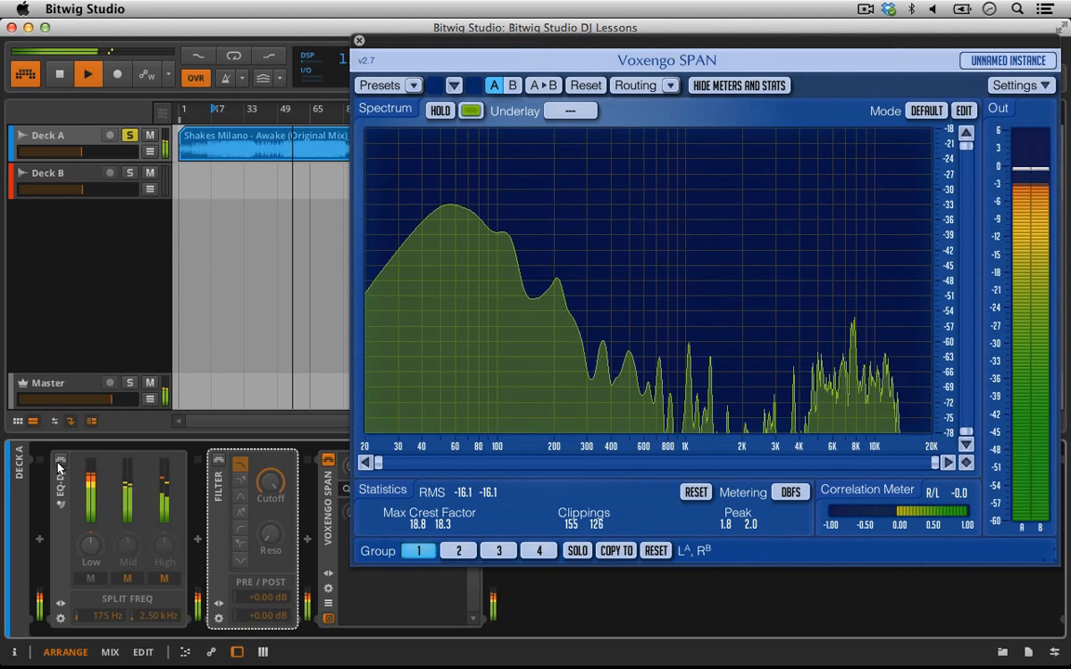
{"action": "left_click", "coordinate": [218, 461]}
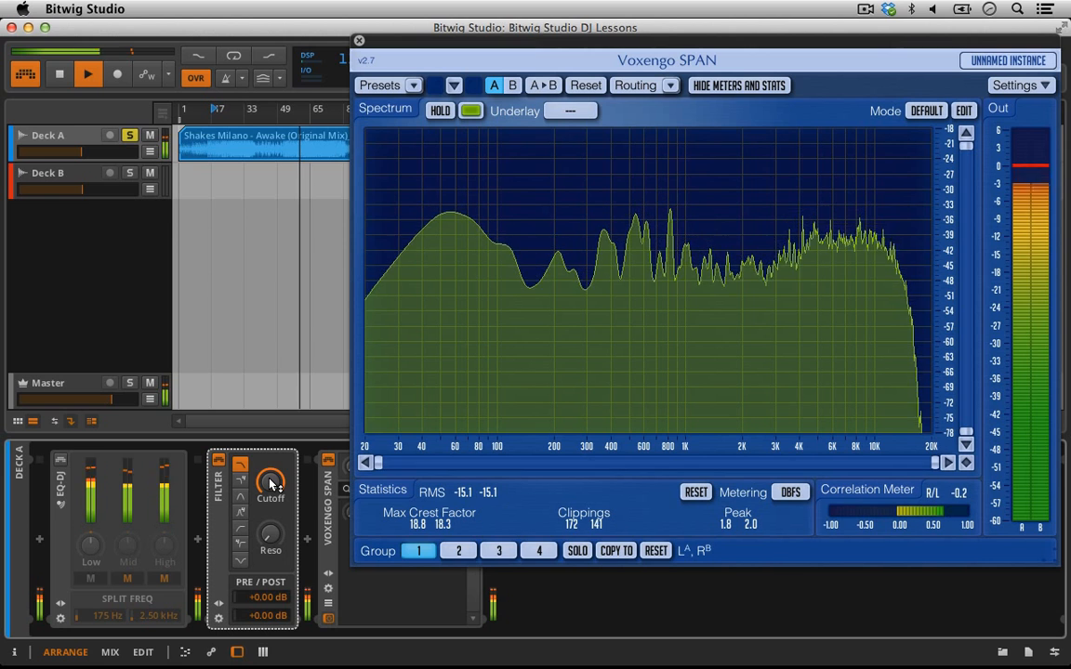
{"action": "left_click_drag", "start_coordinate": [271, 482], "coordinate": [271, 523]}
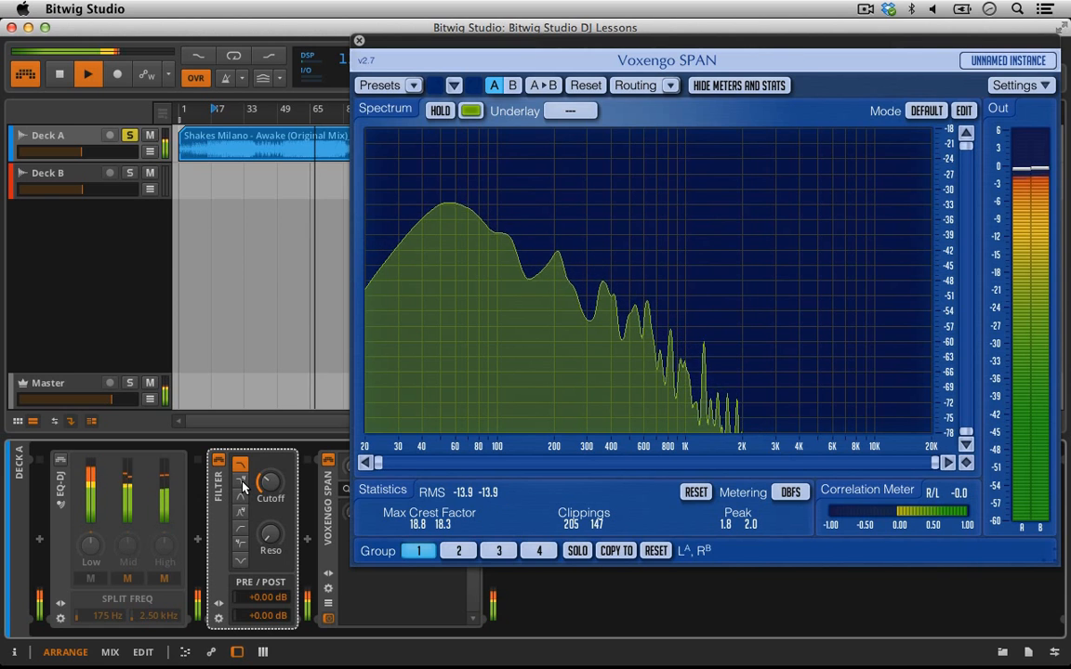
{"action": "left_click", "coordinate": [241, 482]}
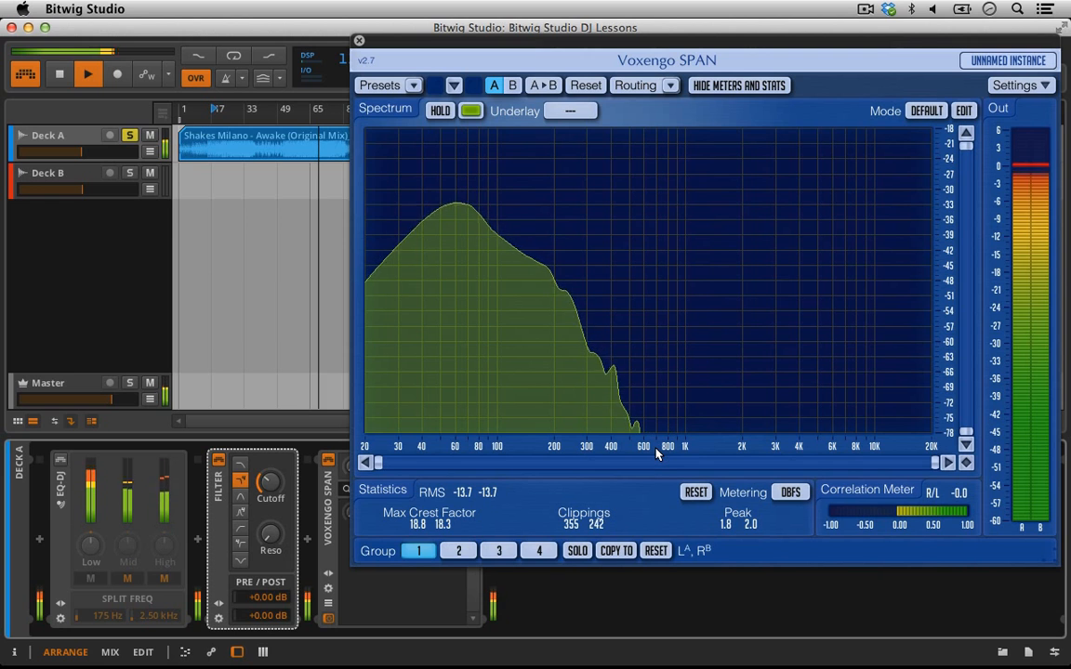
- Compare the spectrum with the low-pass Filter and with EQ-DJ by enabling and bypassing each device in turn
{"action": "left_click", "coordinate": [218, 462]}
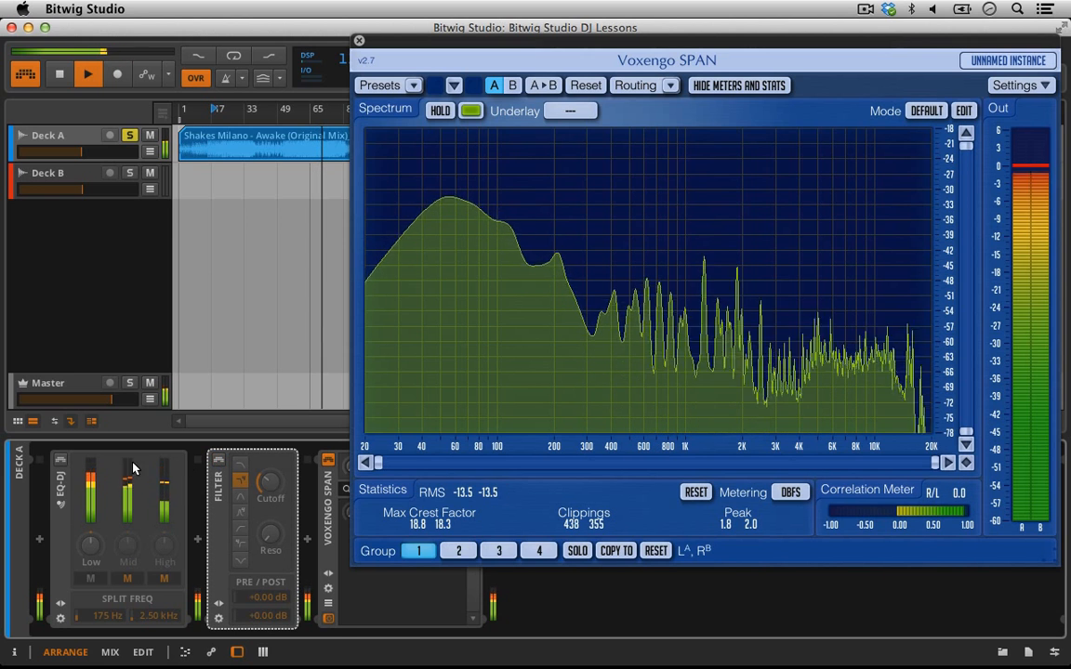
{"action": "left_click", "coordinate": [60, 460]}
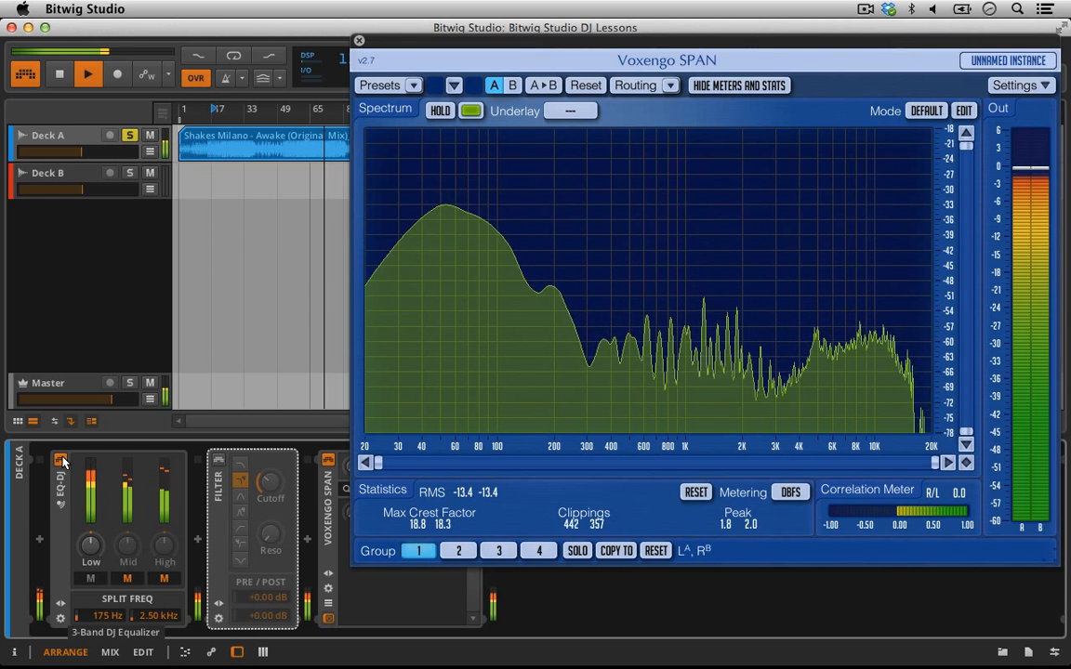
{"action": "left_click", "coordinate": [61, 460]}
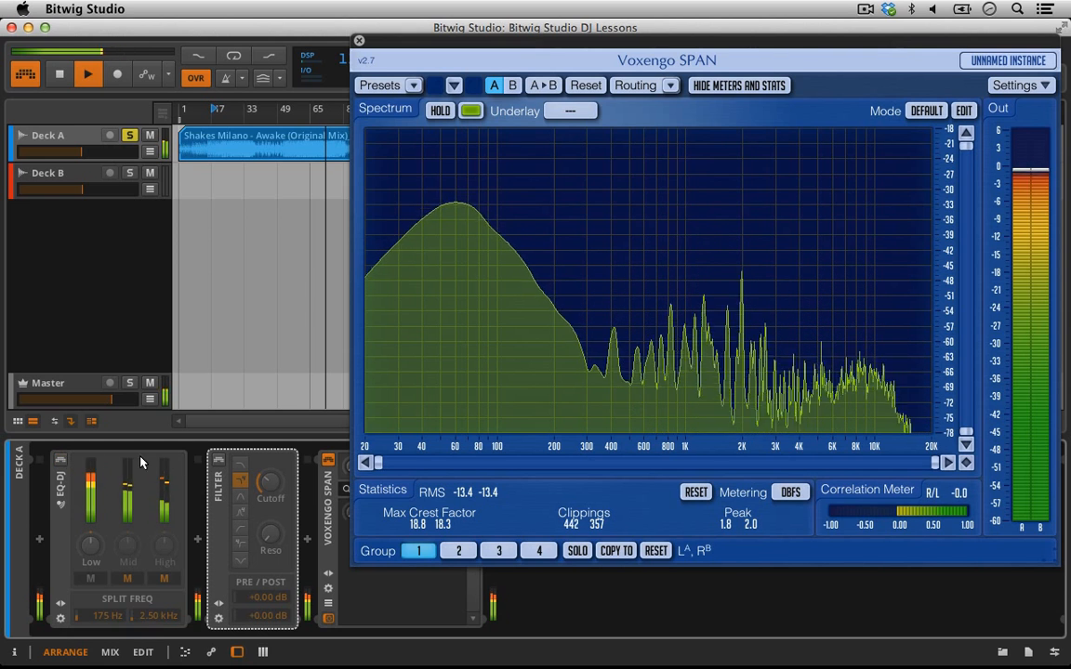
{"action": "left_click", "coordinate": [218, 461]}
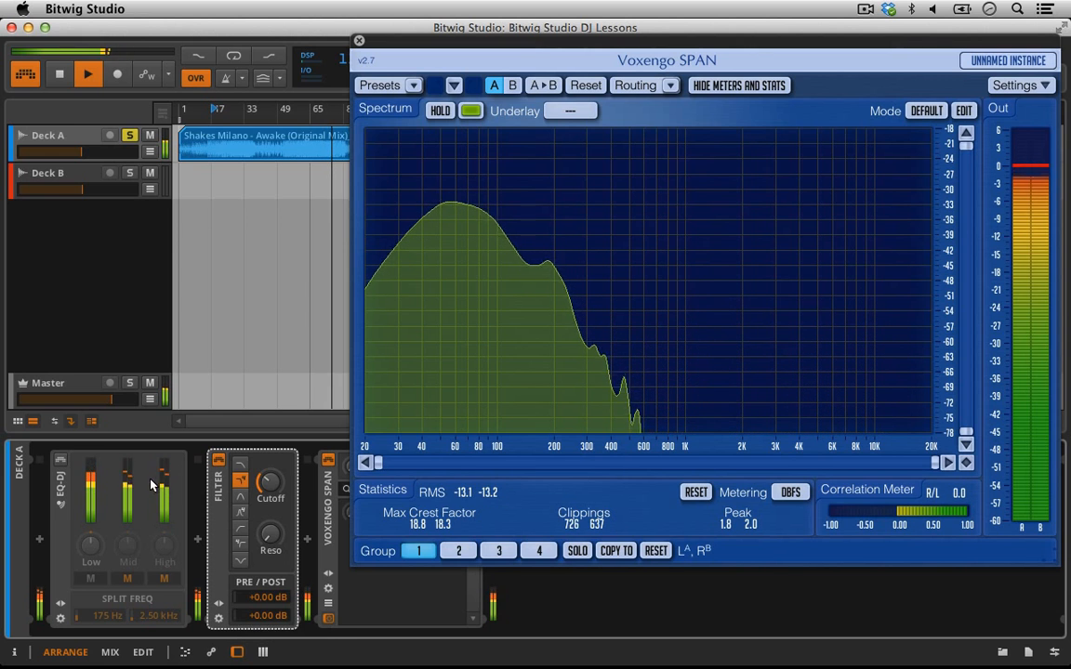
{"action": "left_click", "coordinate": [219, 459]}
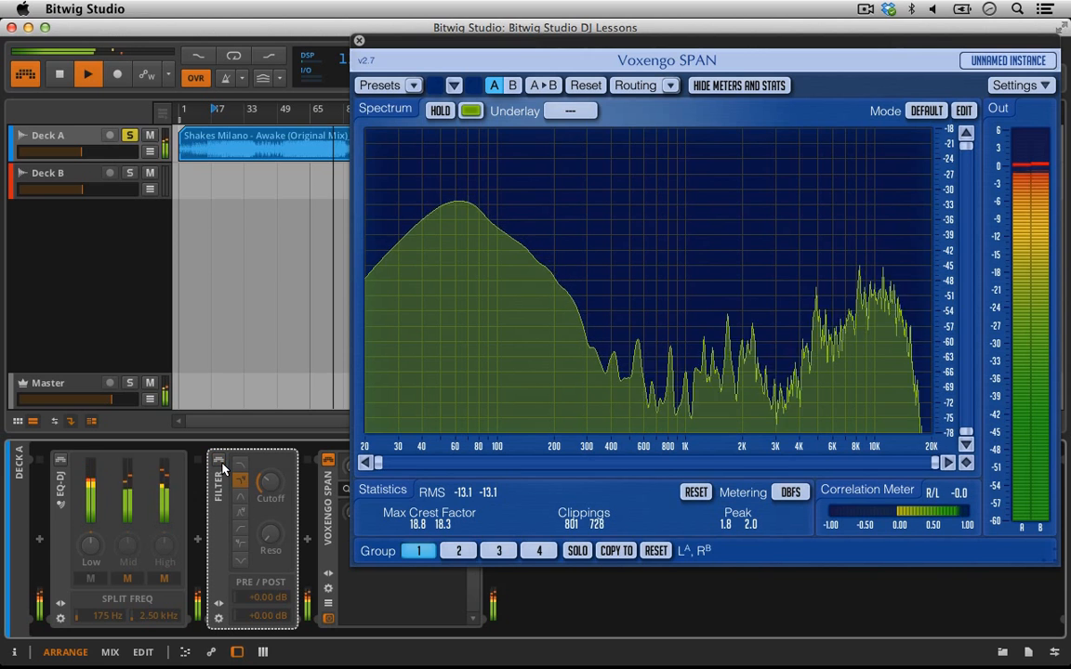
- Enable EQ-DJ with only its High band unmuted, and play the track from bar 65
{"action": "left_click", "coordinate": [60, 459]}
{"action": "left_click", "coordinate": [91, 577]}
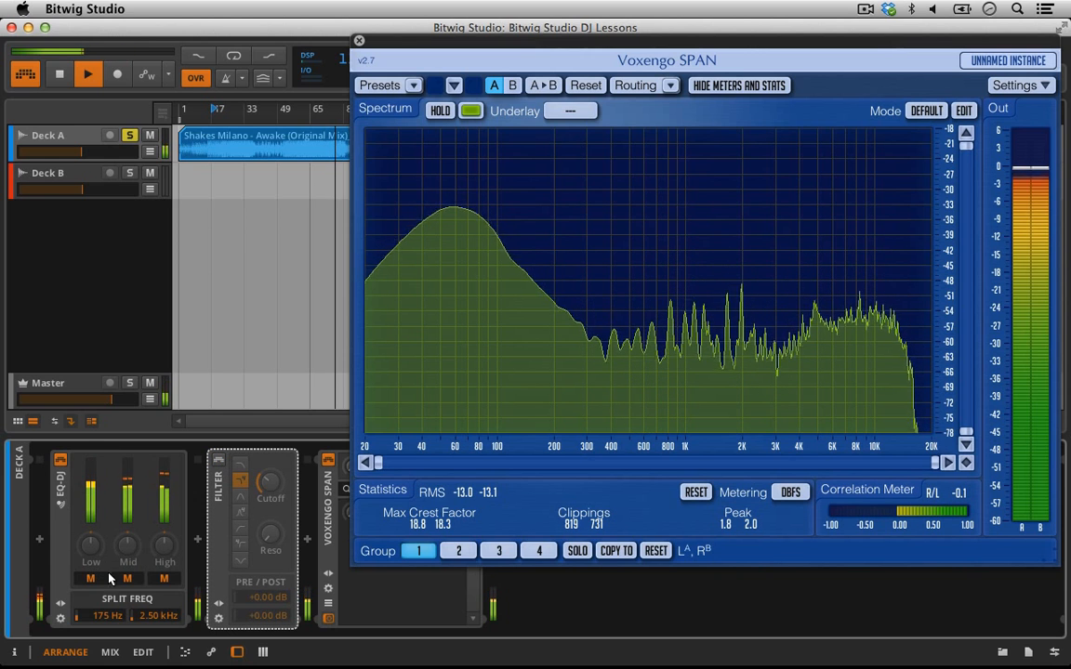
{"action": "left_click", "coordinate": [164, 578]}
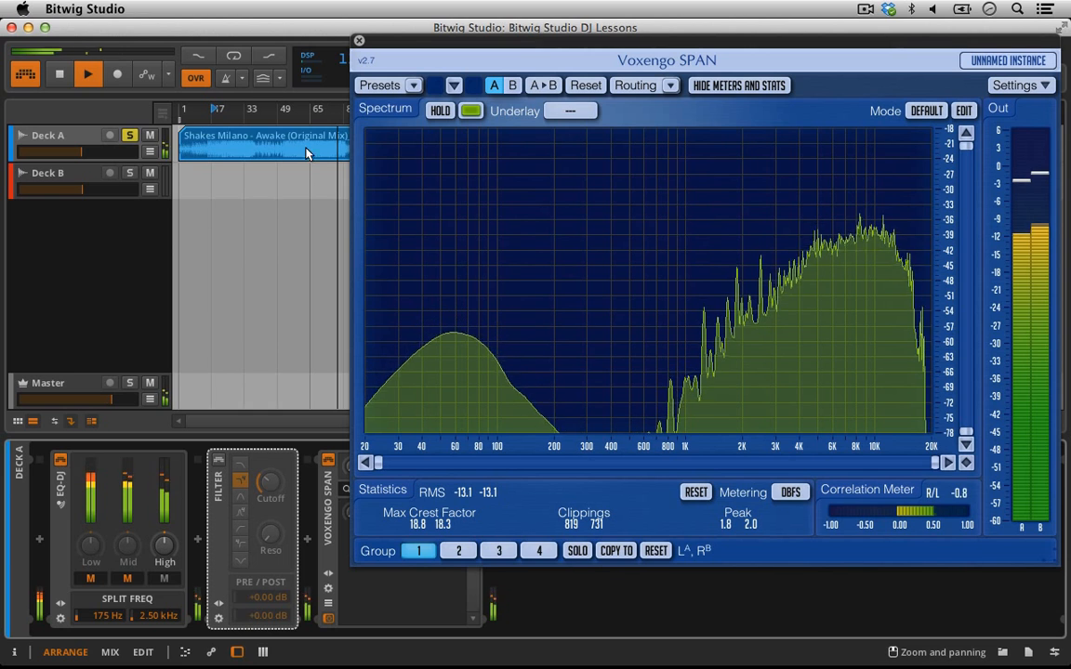
{"action": "double_click", "coordinate": [313, 110]}
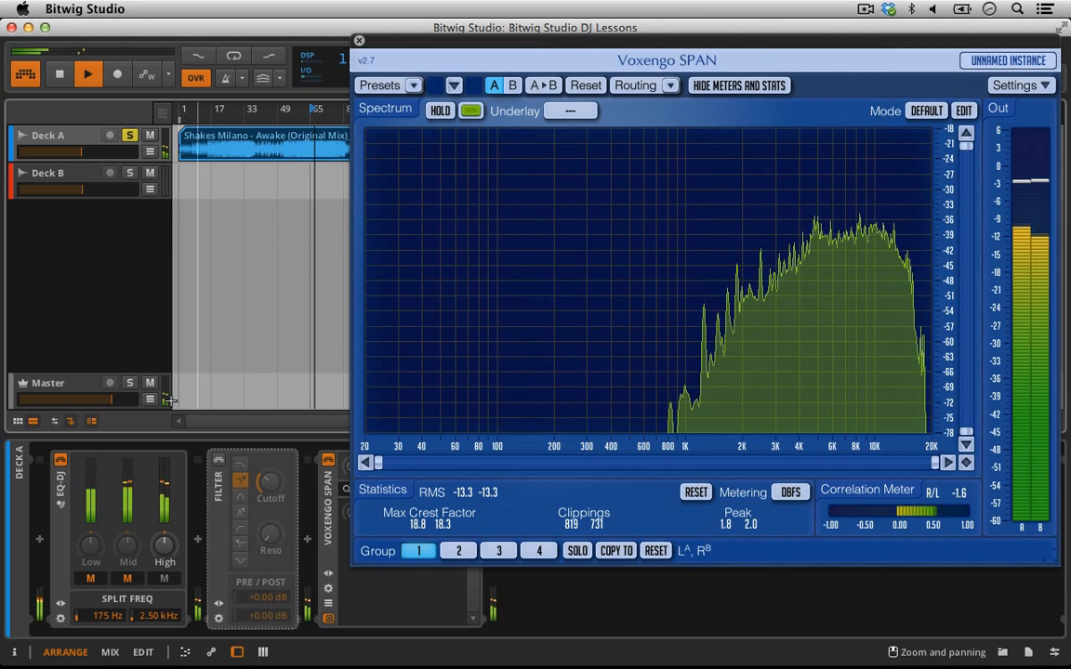
- Swap EQ-DJ for the active Filter, selecting the gentler high-pass mode and raising its cutoff
{"action": "left_click", "coordinate": [62, 459]}
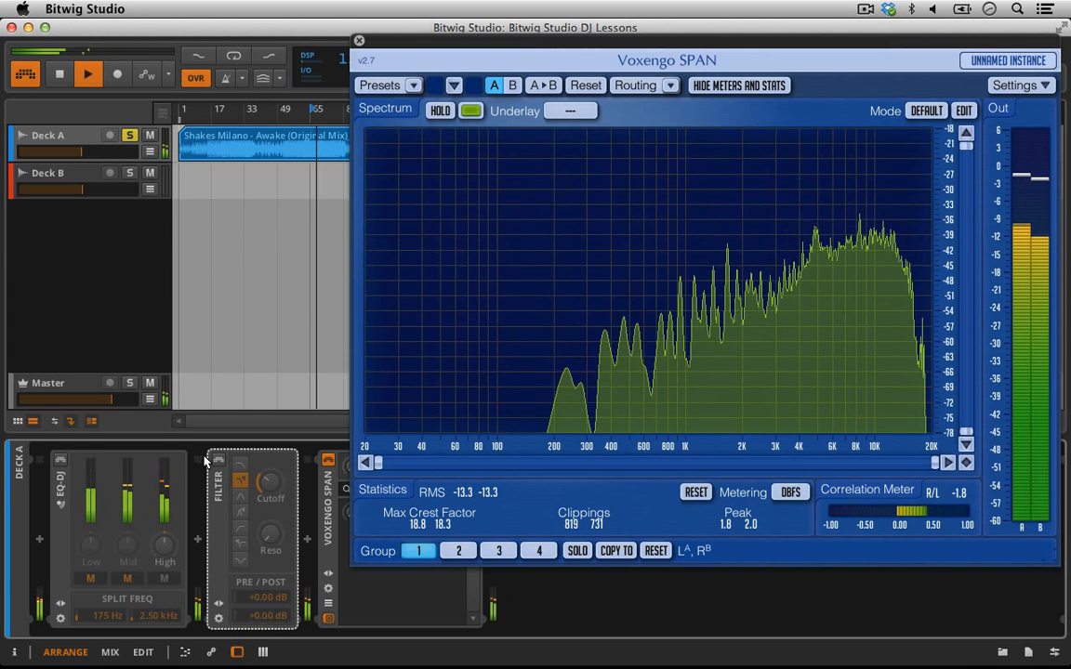
{"action": "left_click", "coordinate": [218, 462]}
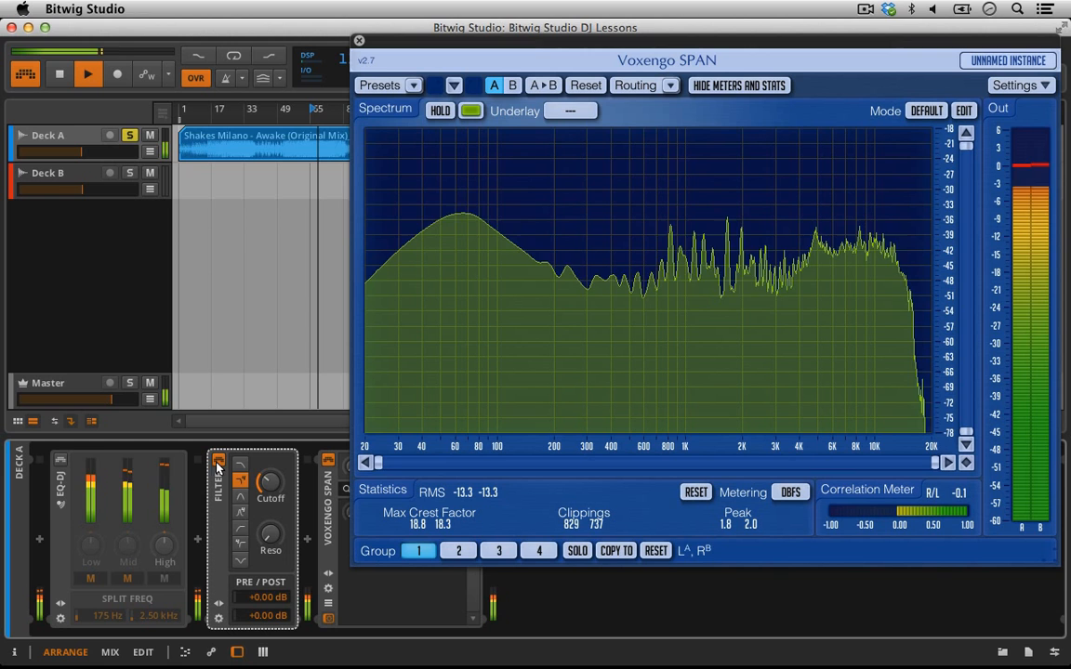
{"action": "left_click", "coordinate": [241, 529]}
{"action": "left_click_drag", "start_coordinate": [271, 489], "coordinate": [271, 470]}
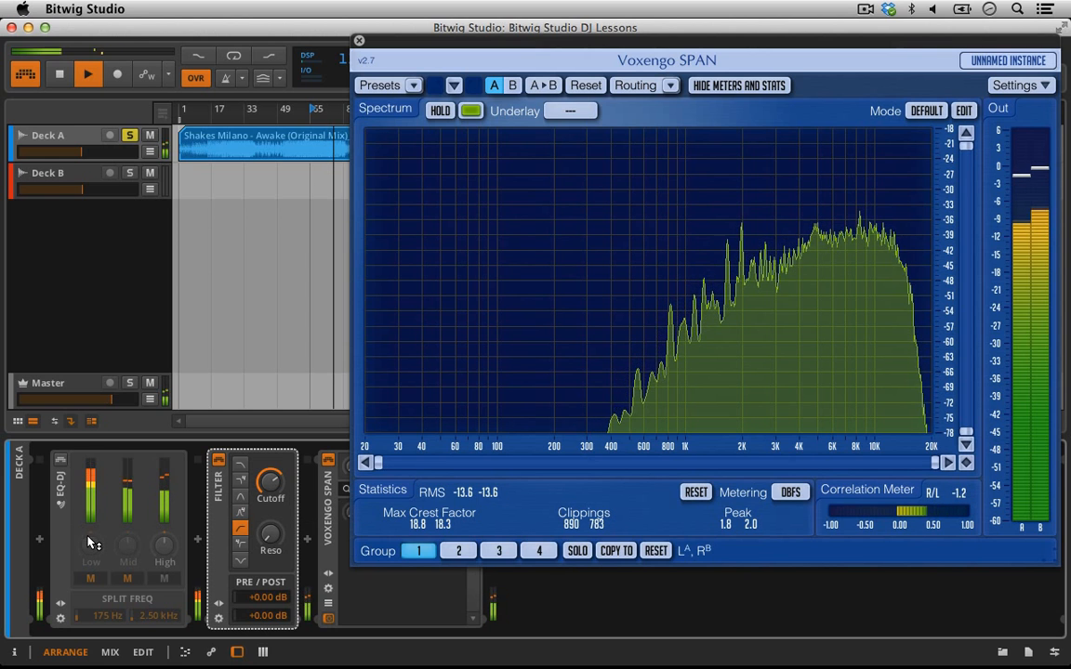
- Compare the high-pass Filter with EQ-DJ by toggling each, and switch the re-enabled Filter to the steeper high-pass mode
{"action": "left_click", "coordinate": [219, 459]}
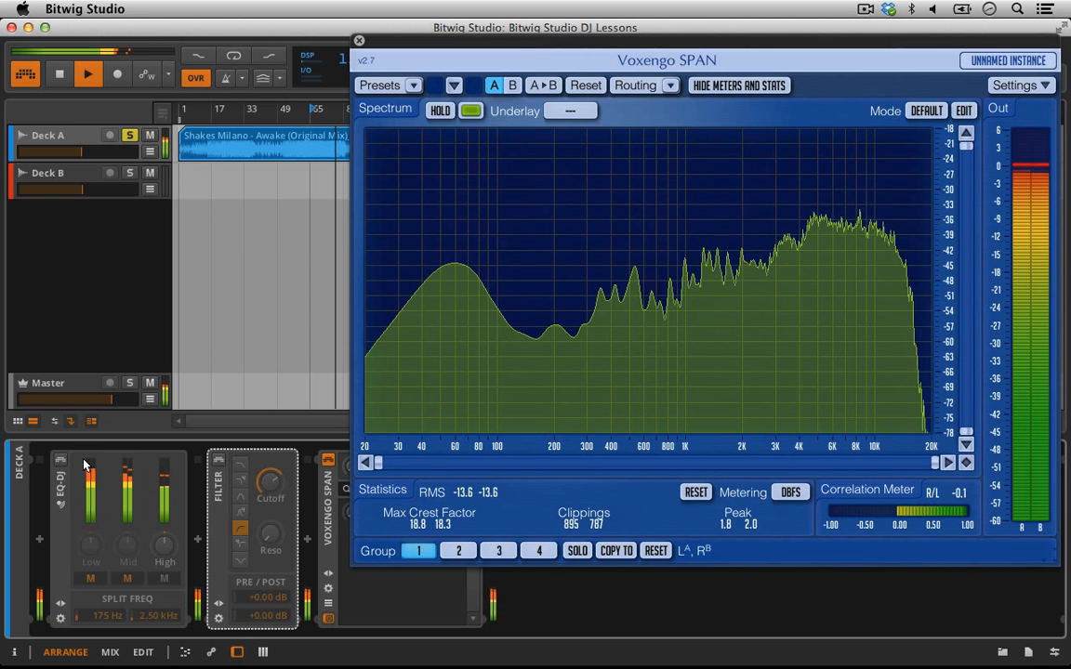
{"action": "left_click", "coordinate": [61, 459]}
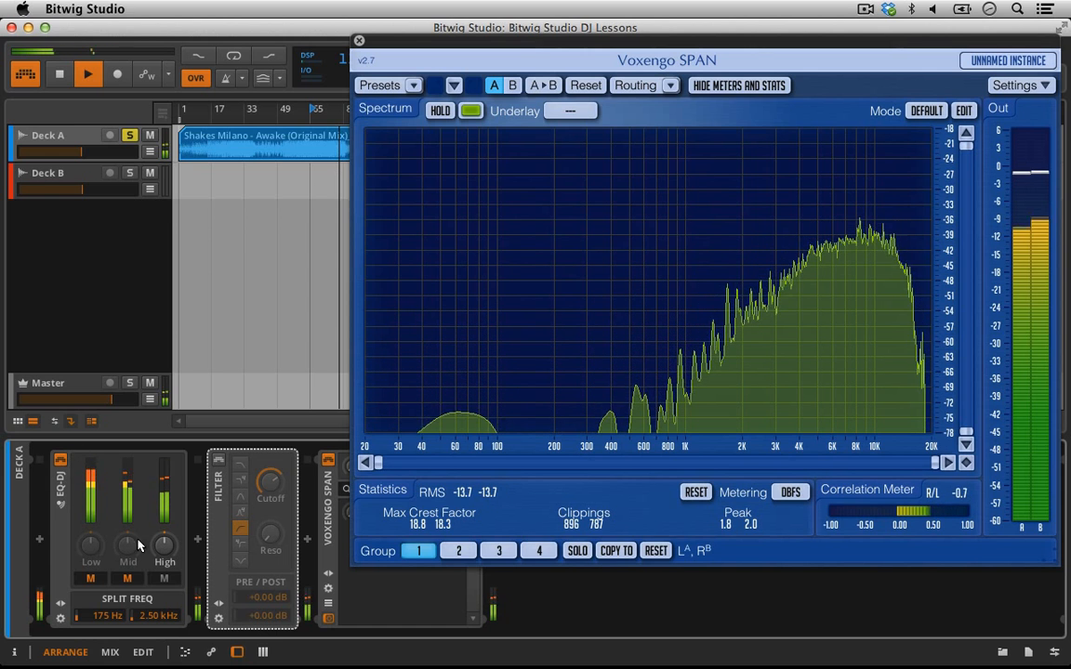
{"action": "left_click", "coordinate": [60, 459]}
{"action": "left_click", "coordinate": [219, 459]}
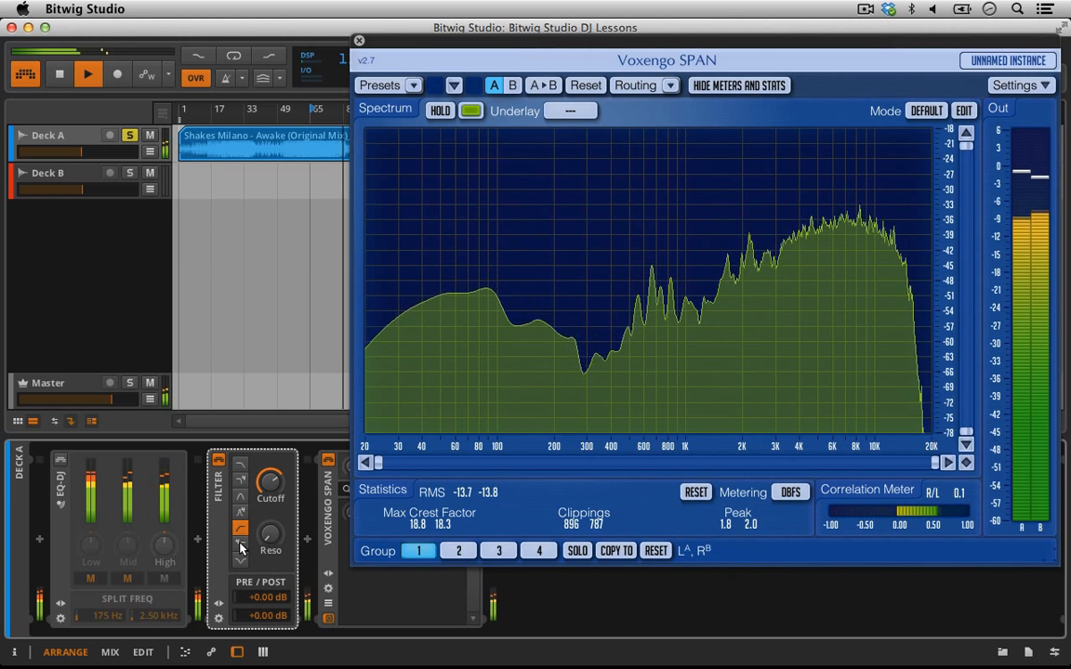
{"action": "left_click", "coordinate": [240, 544]}
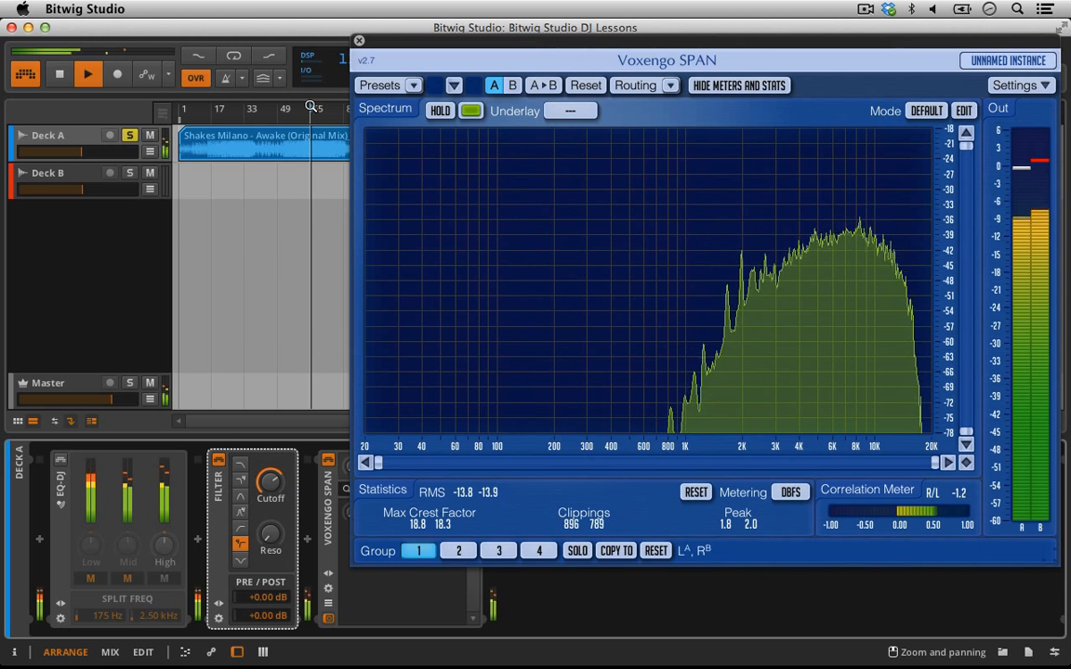
- Compare the steeper high-pass Filter with EQ-DJ's High band by enabling and bypassing each in turn, ending with both bypassed
{"action": "left_click", "coordinate": [218, 460]}
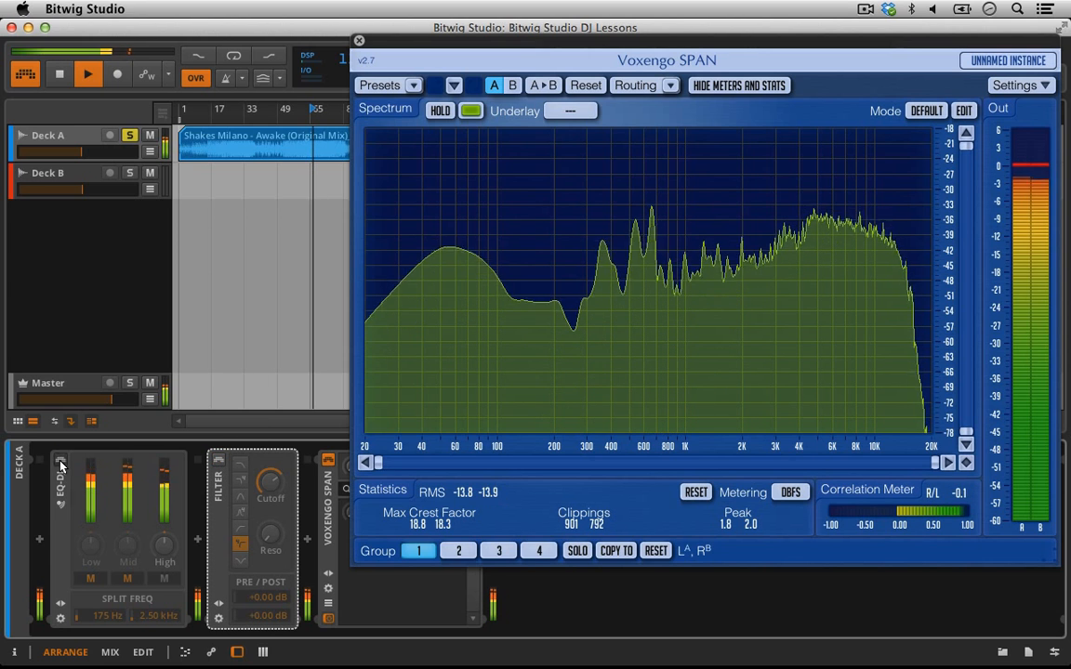
{"action": "left_click", "coordinate": [60, 461]}
{"action": "left_click", "coordinate": [60, 462]}
{"action": "left_click", "coordinate": [219, 460]}
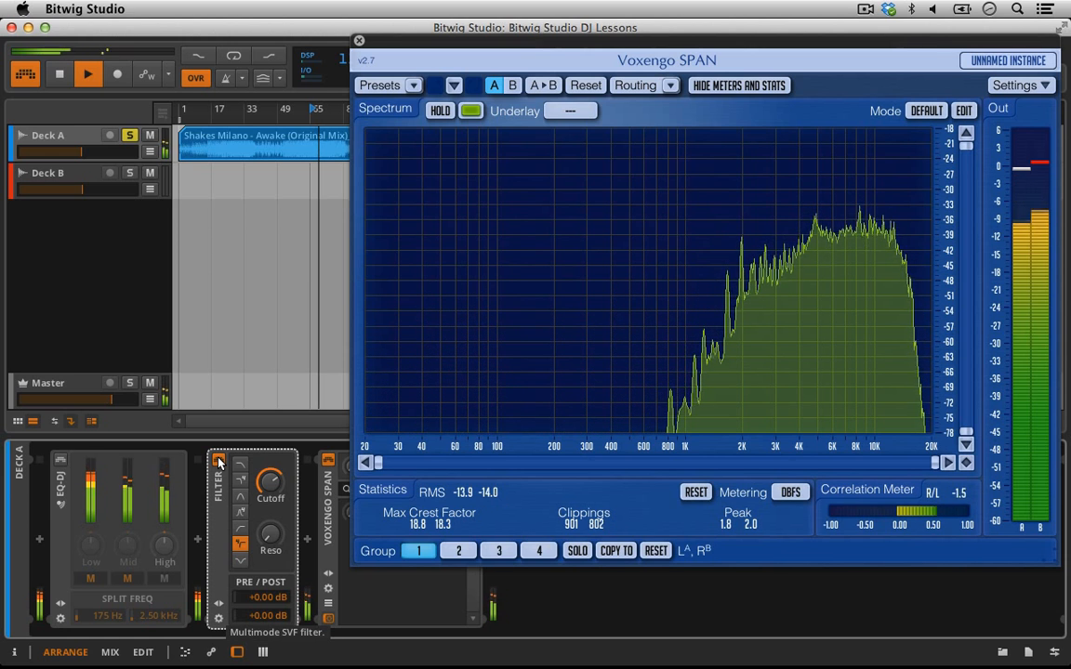
{"action": "left_click", "coordinate": [218, 460]}
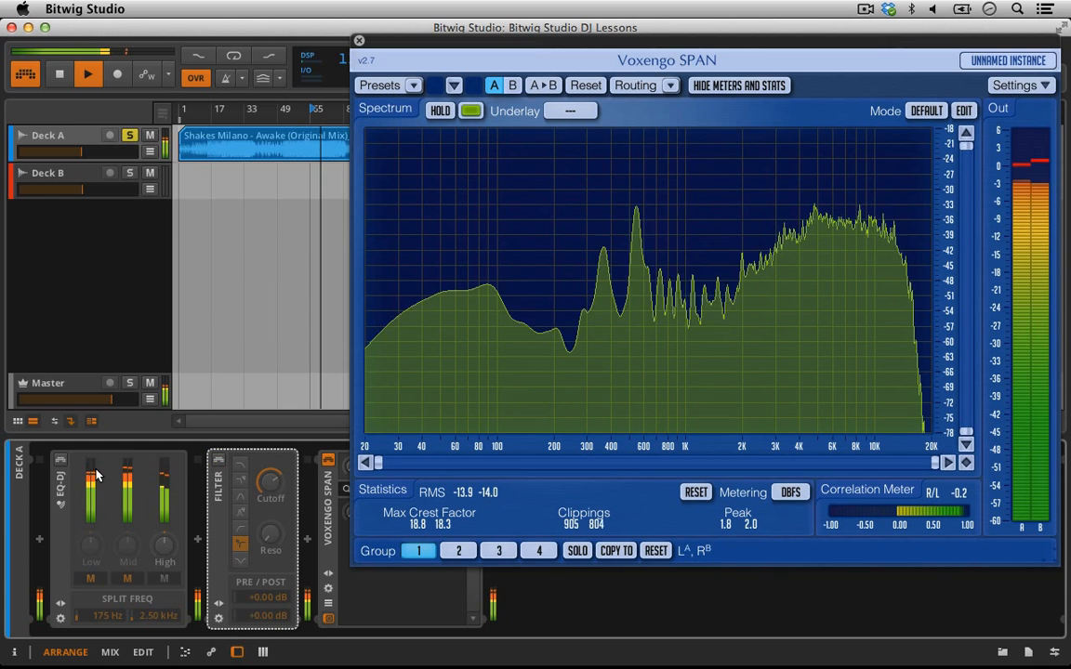
- Enable EQ-DJ and isolate its Mid band by muting Low and High
{"action": "left_click", "coordinate": [61, 459]}
{"action": "left_click", "coordinate": [90, 578]}
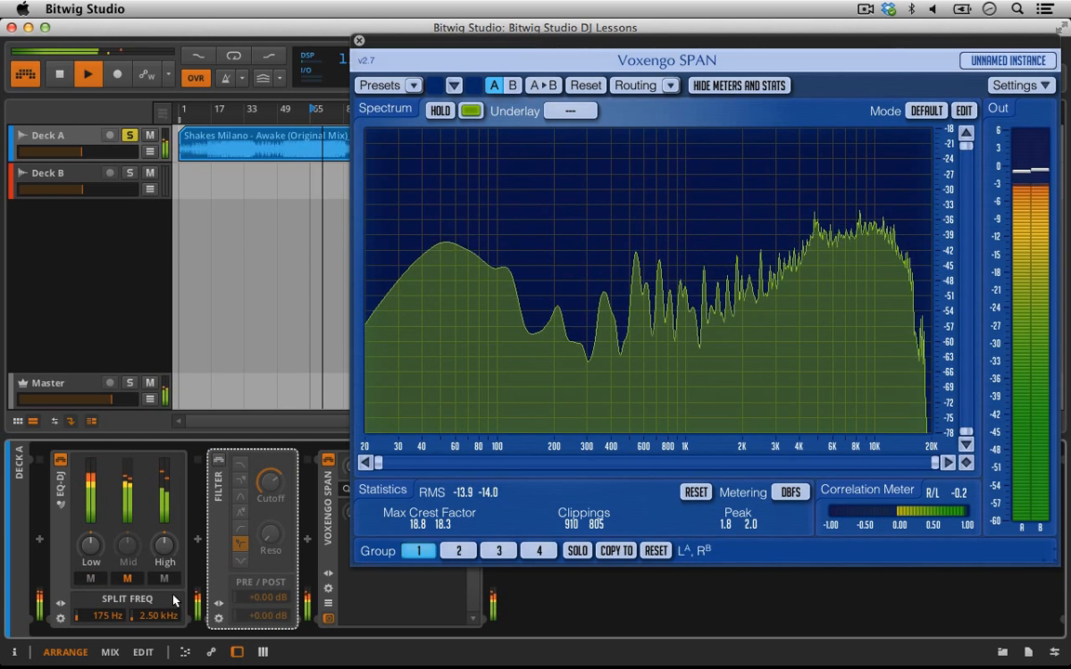
{"action": "left_click", "coordinate": [128, 578]}
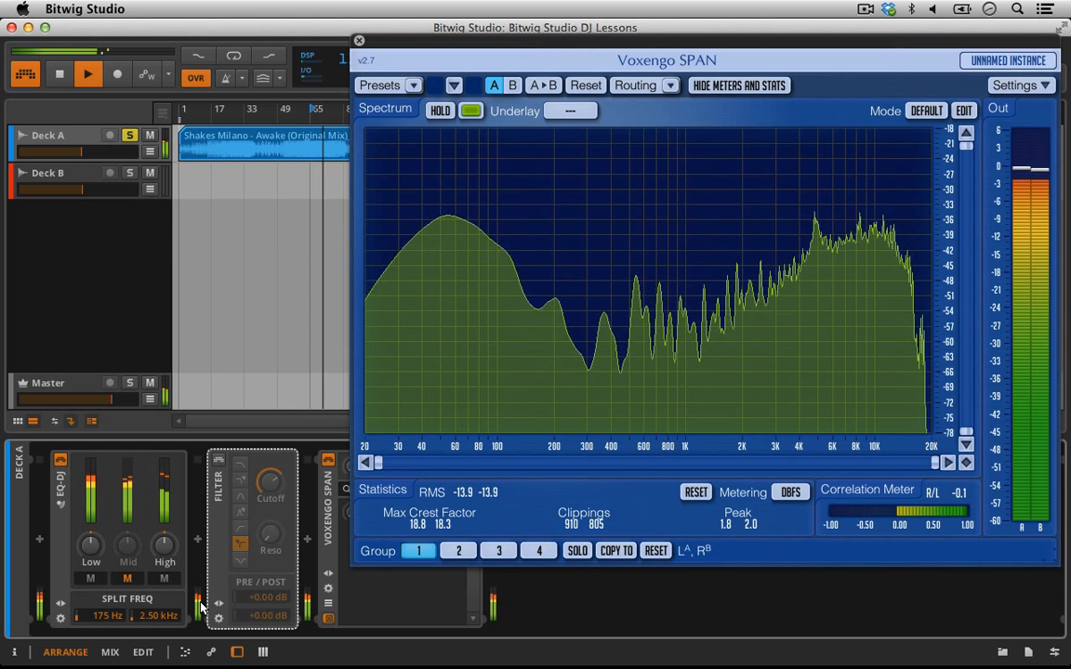
{"action": "left_click", "coordinate": [128, 578]}
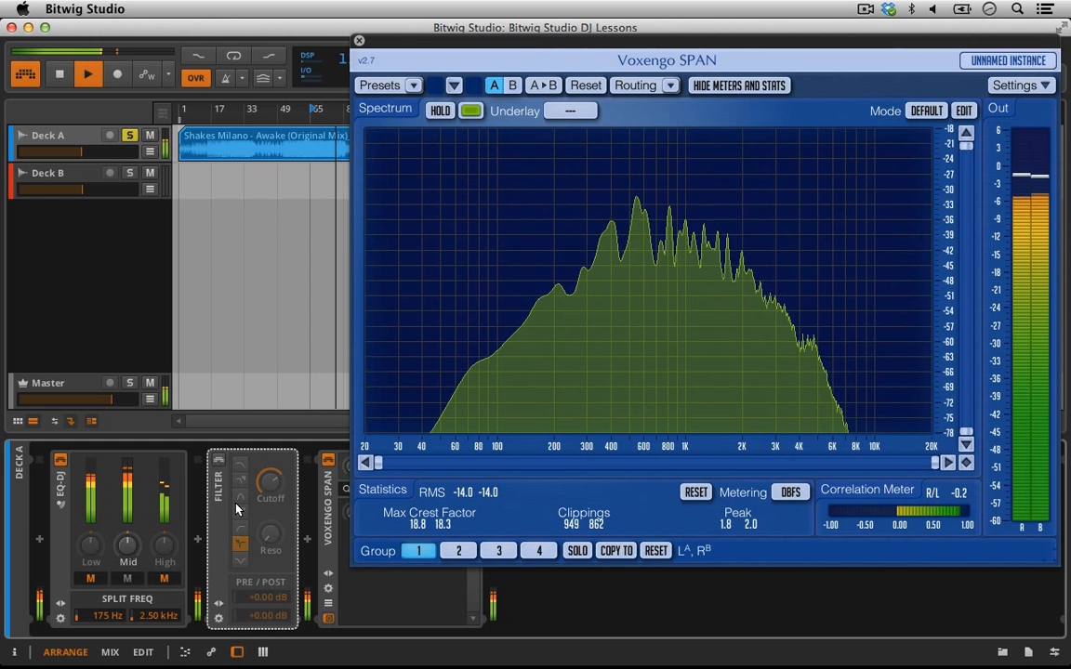
- Swap EQ-DJ for the active Filter, lower its cutoff in the gentler band-pass mode, and switch to the steeper band-pass mode
{"action": "left_click", "coordinate": [59, 461]}
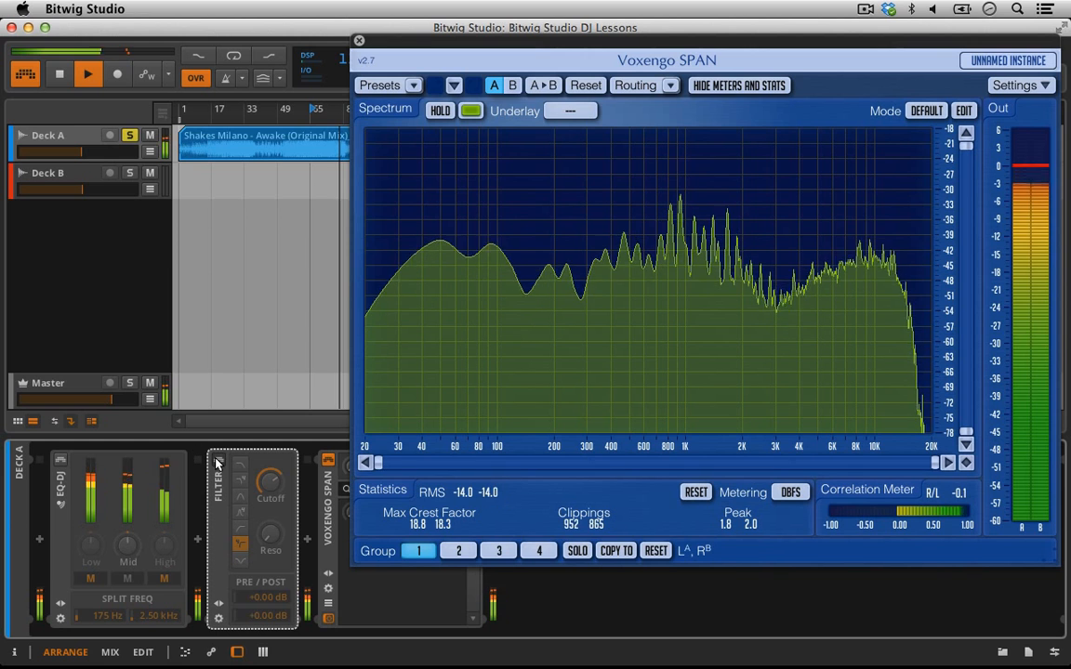
{"action": "left_click", "coordinate": [217, 459]}
{"action": "left_click", "coordinate": [241, 498]}
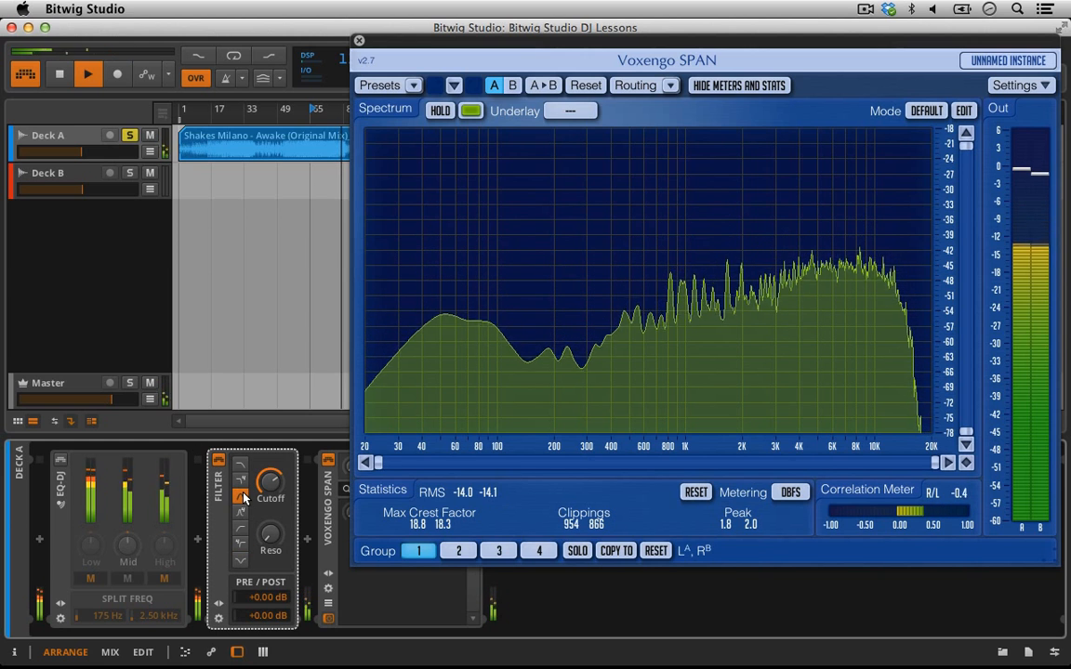
{"action": "left_click_drag", "start_coordinate": [270, 481], "coordinate": [271, 527]}
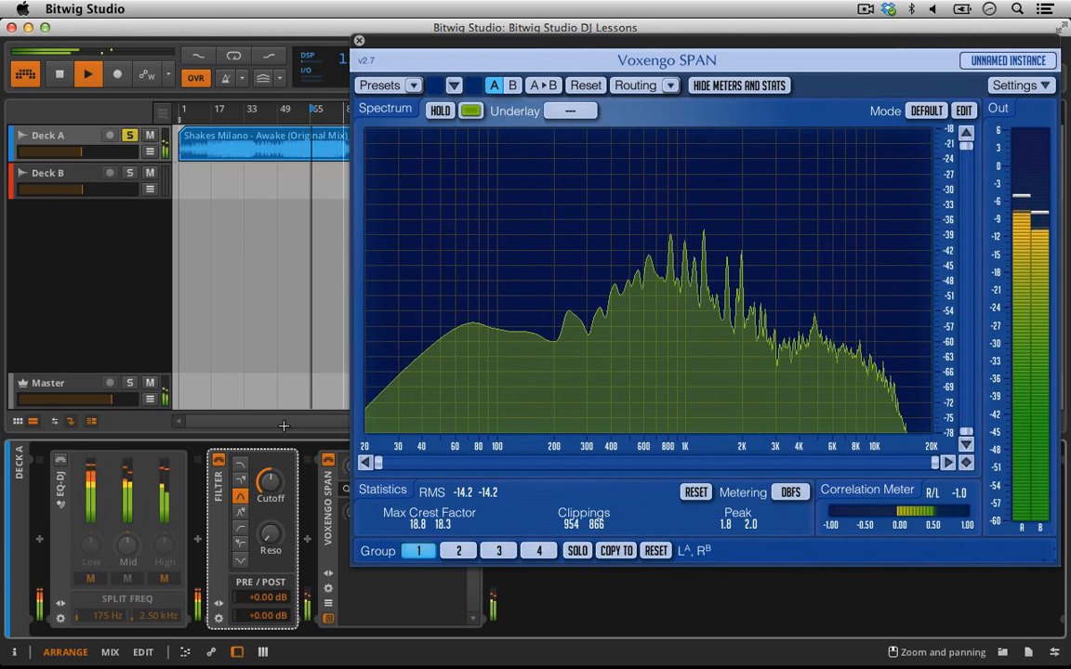
{"action": "left_click", "coordinate": [240, 514]}
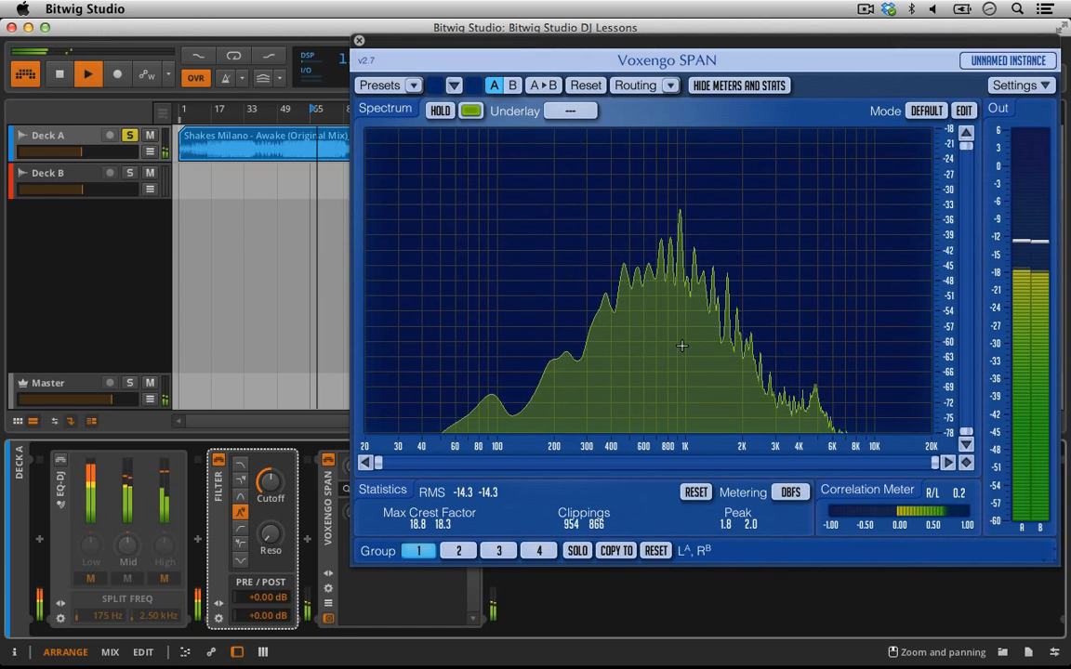
- Compare EQ-DJ's isolated Mid band with the steeper band-pass Filter by toggling both devices, ending on the Filter
{"action": "left_click", "coordinate": [218, 462]}
{"action": "left_click", "coordinate": [59, 462]}
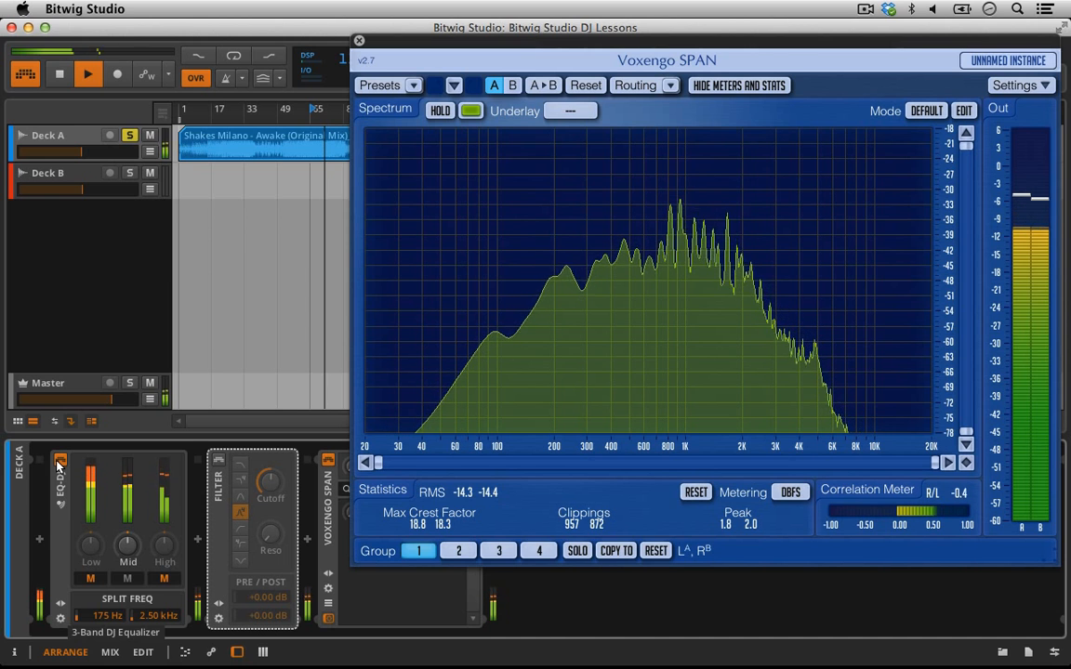
{"action": "left_click", "coordinate": [59, 462]}
{"action": "left_click", "coordinate": [219, 460]}
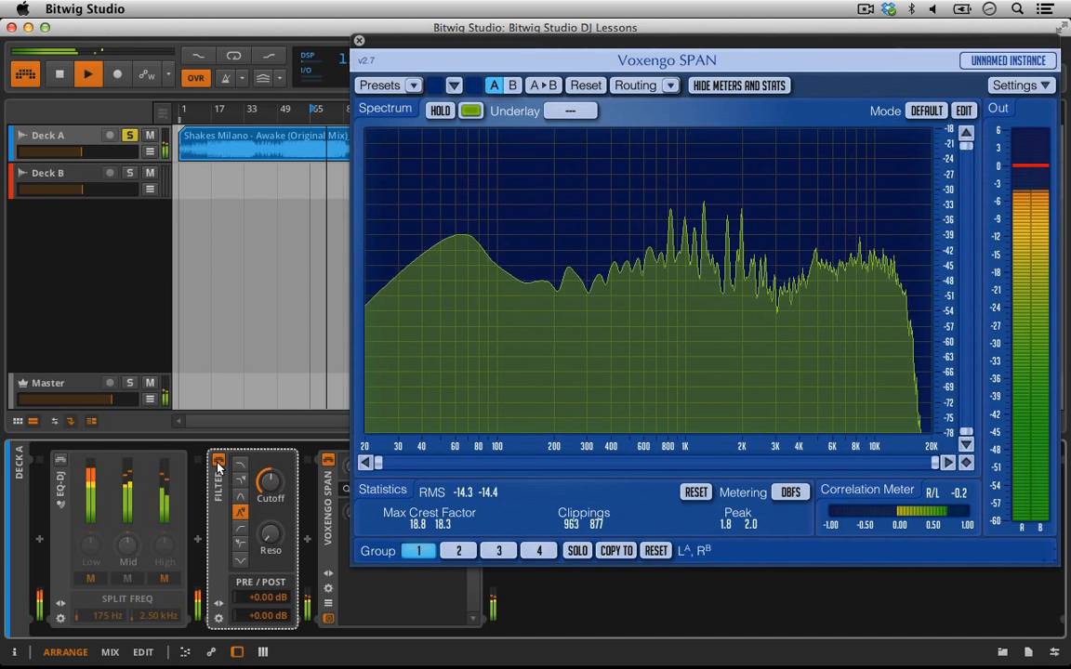
- Adjust the Filter's cutoff and raise its resonance in the gentler band-pass mode
{"action": "mouse_move", "coordinate": [288, 484]}
{"action": "left_mouse_down"}
{"action": "mouse_move", "coordinate": [274, 498]}
{"action": "mouse_move", "coordinate": [275, 487]}
{"action": "left_mouse_up"}
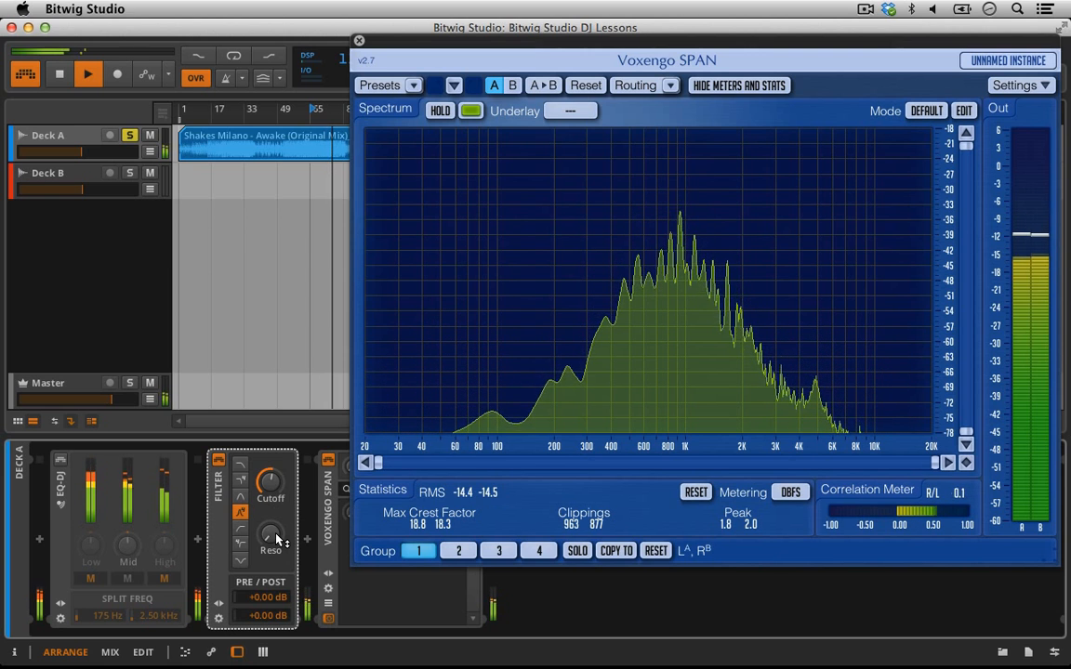
{"action": "left_click", "coordinate": [239, 496]}
{"action": "left_click_drag", "start_coordinate": [270, 534], "coordinate": [263, 486]}
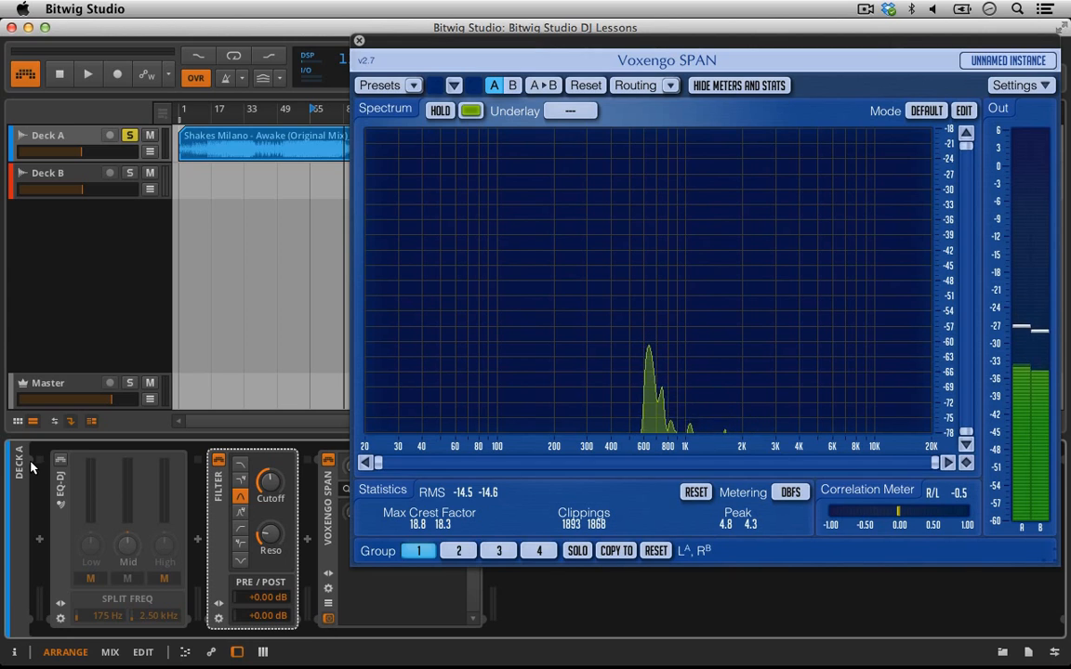
- Play the track with EQ-DJ enabled on all three bands, and sweep the band-pass Filter's cutoff down to 52.0 Hz
{"action": "left_click", "coordinate": [61, 459]}
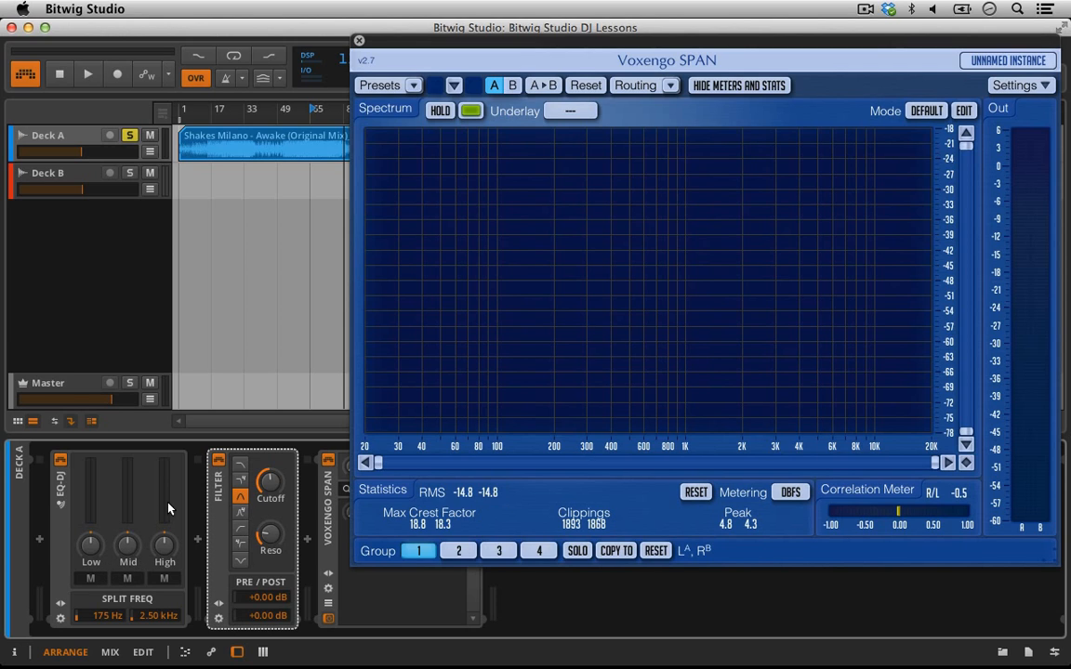
{"action": "key", "text": "space"}
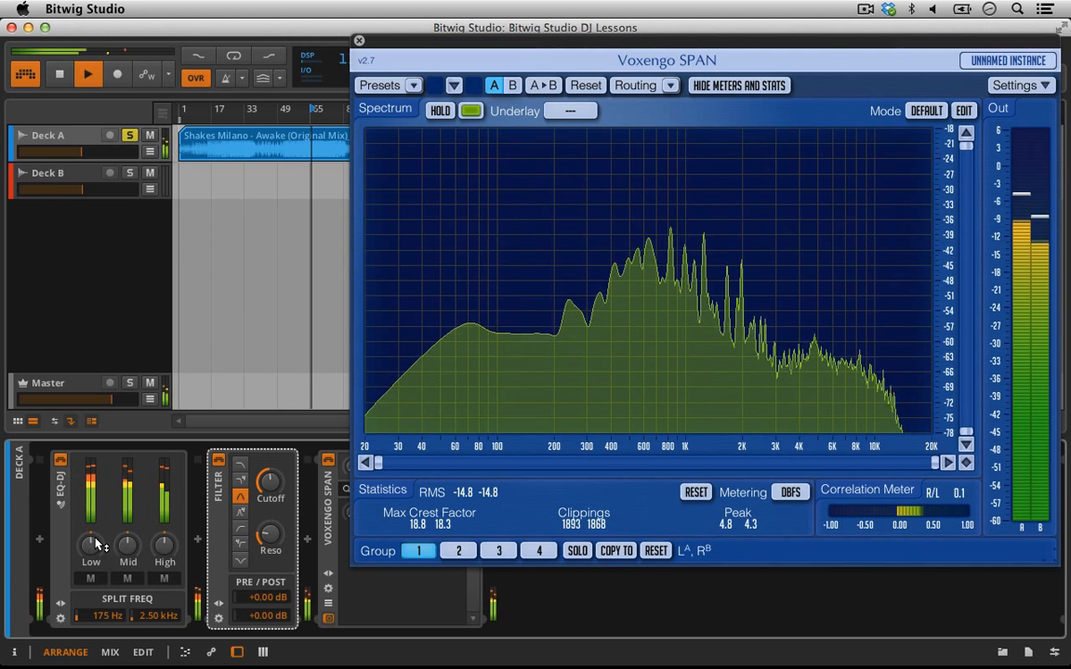
{"action": "left_click_drag", "start_coordinate": [272, 490], "coordinate": [271, 531]}
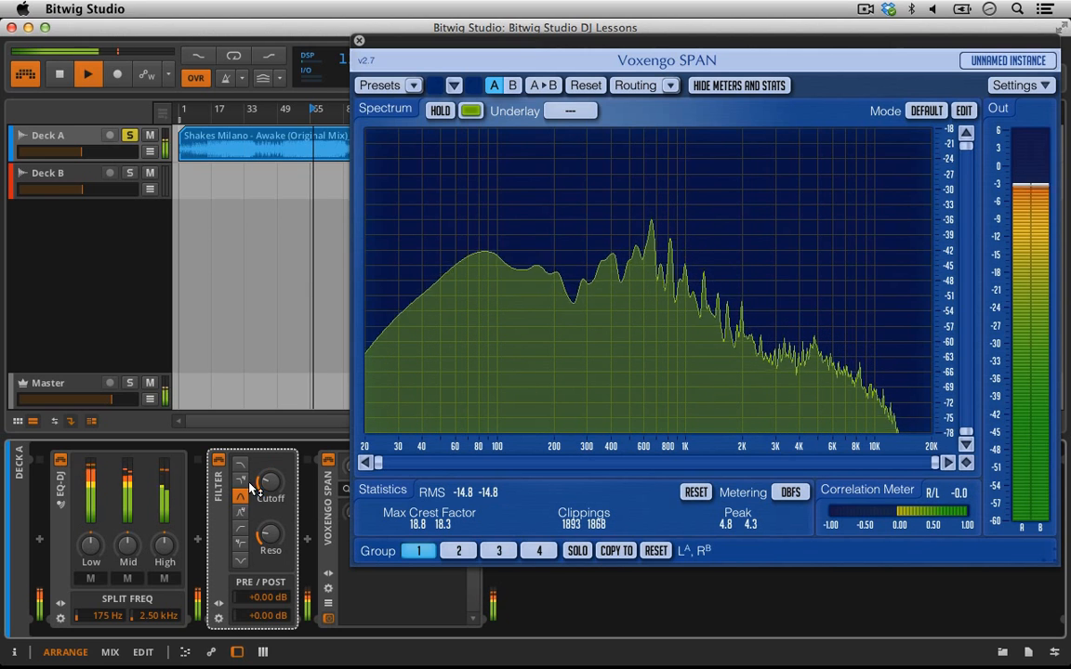
{"action": "left_click_drag", "start_coordinate": [274, 489], "coordinate": [272, 569]}
{"action": "left_click_drag", "start_coordinate": [275, 499], "coordinate": [276, 526]}
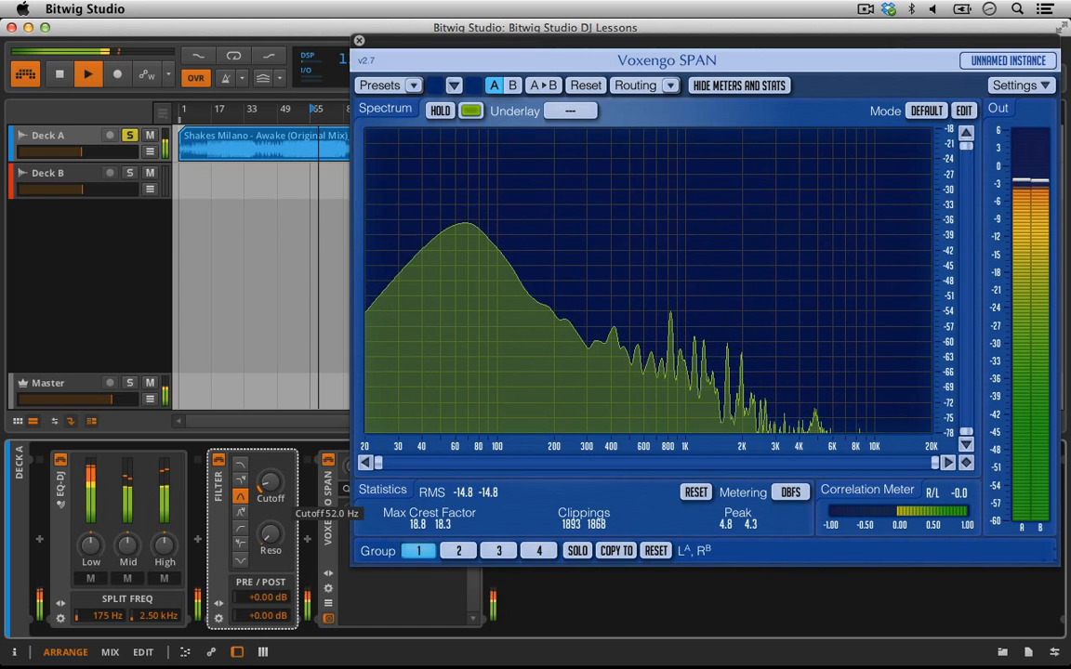
- Try a higher Filter resonance and reset it, and sweep the cutoff up in the steeper band-pass mode
{"action": "left_click_drag", "start_coordinate": [271, 532], "coordinate": [272, 482]}
{"action": "double_click", "coordinate": [274, 535]}
{"action": "left_click", "coordinate": [240, 512]}
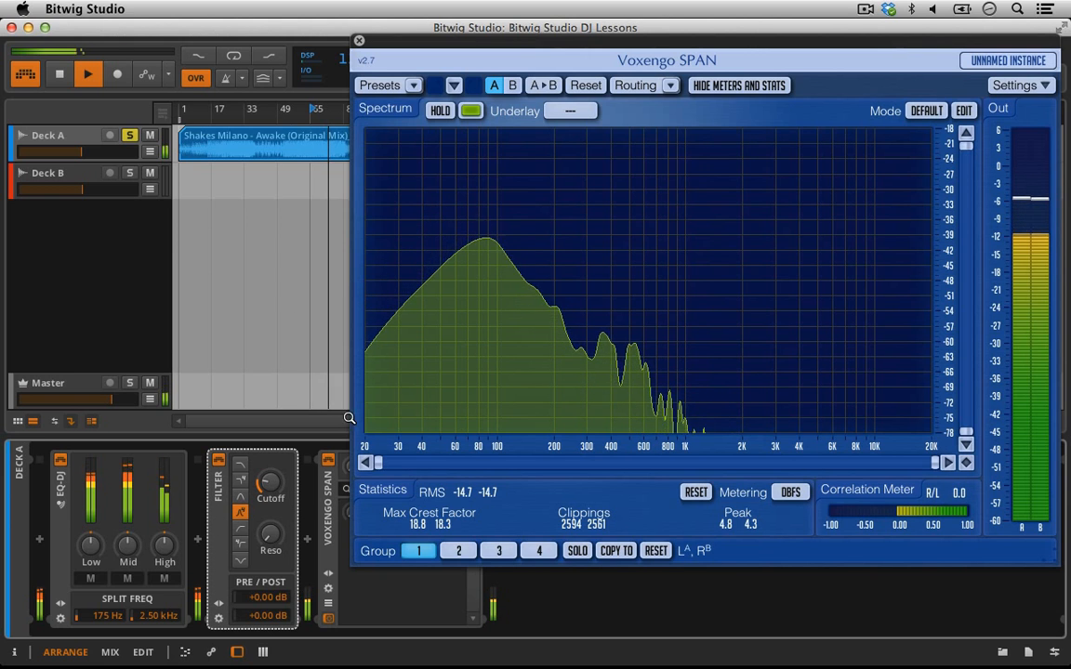
{"action": "left_click_drag", "start_coordinate": [270, 485], "coordinate": [270, 436]}
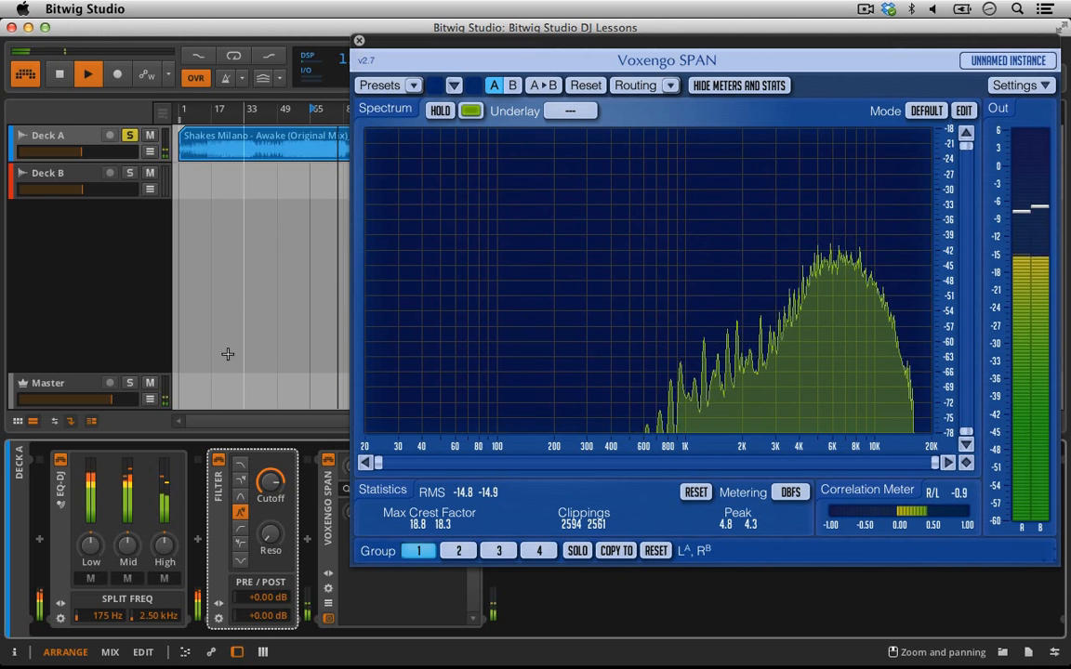
- Bypass the Filter, try sweeping EQ-DJ's High gain, and reset that gain to its default
{"action": "left_click", "coordinate": [219, 461]}
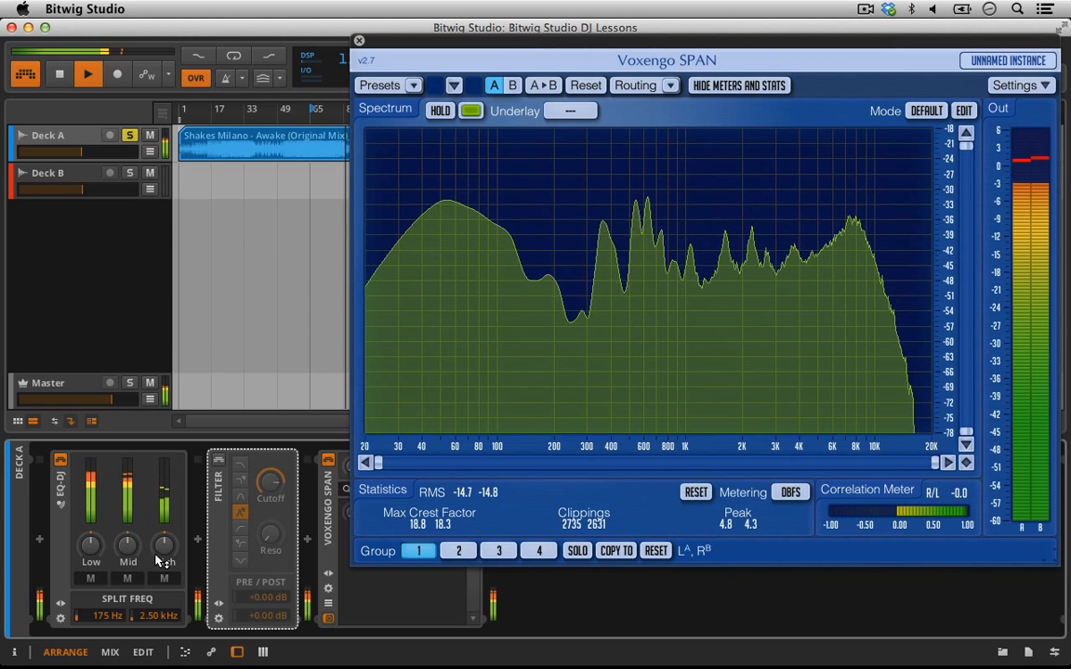
{"action": "left_click_drag", "start_coordinate": [173, 558], "coordinate": [172, 530]}
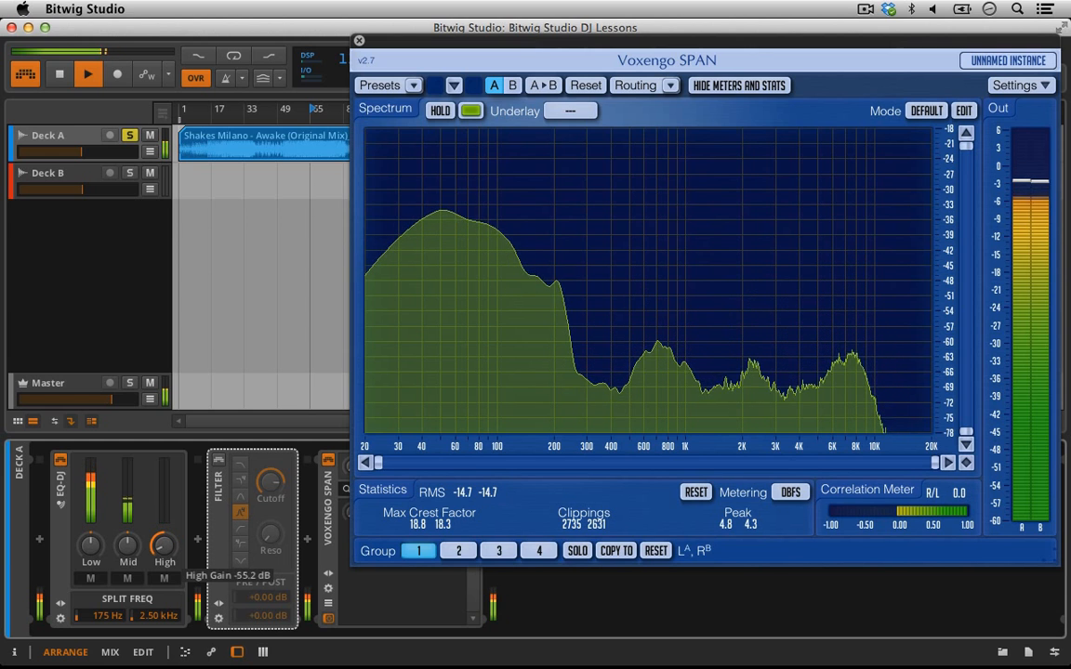
{"action": "left_click_drag", "start_coordinate": [165, 546], "coordinate": [165, 523]}
{"action": "double_click", "coordinate": [163, 552]}
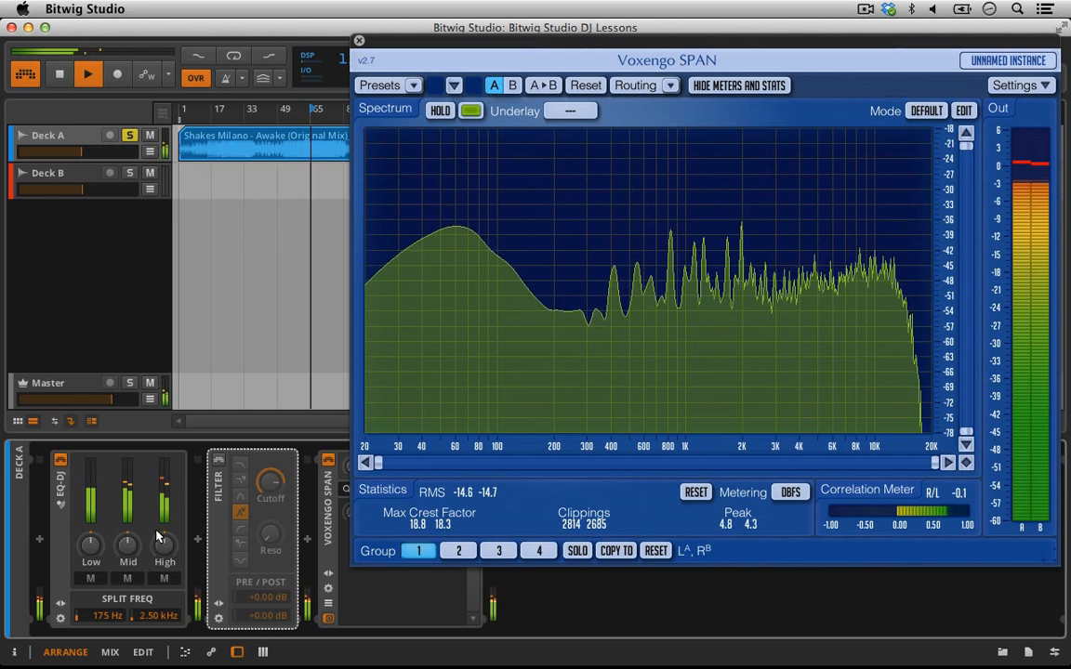
- Bypass EQ-DJ, enable the Filter, and set its post gain to -4.30 dB
{"action": "left_click", "coordinate": [60, 461]}
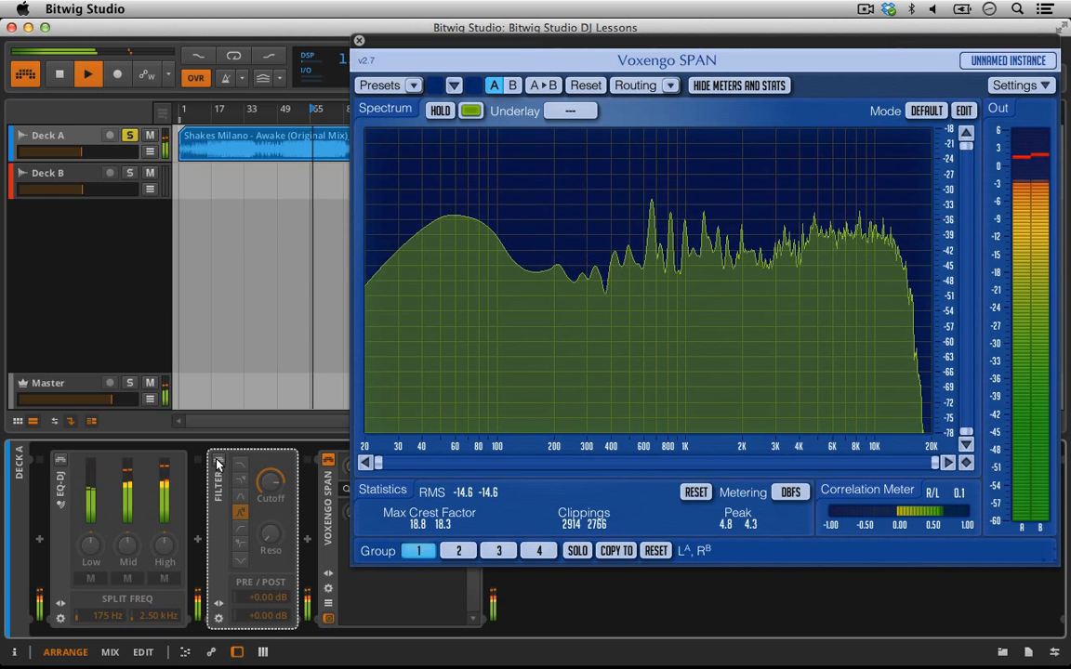
{"action": "left_click", "coordinate": [217, 459]}
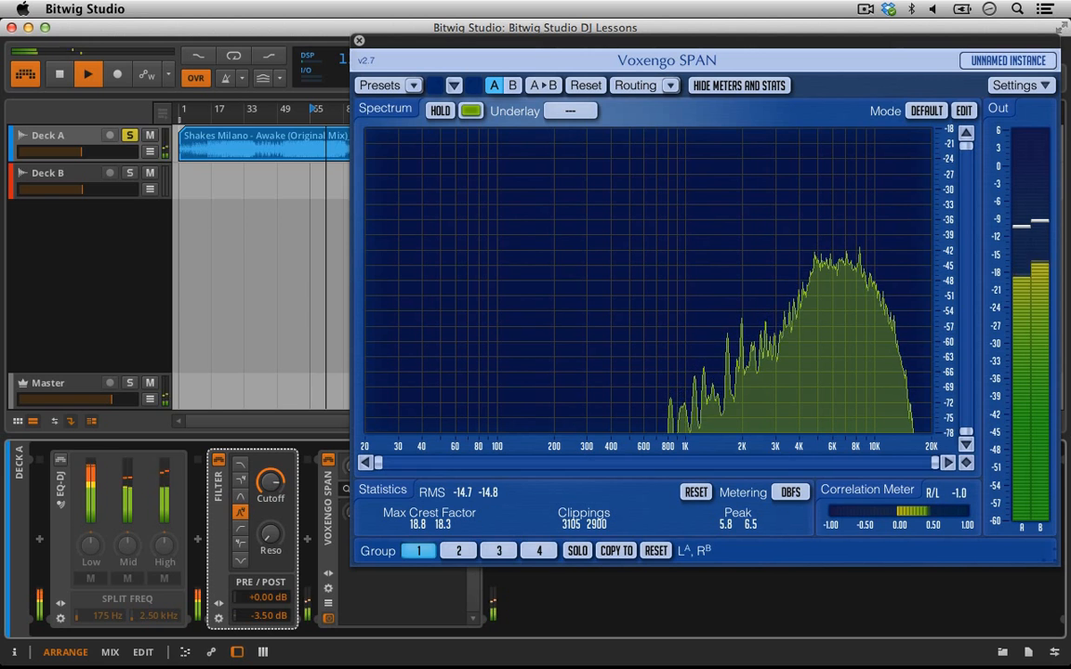
{"action": "left_click_drag", "start_coordinate": [269, 615], "coordinate": [270, 598]}
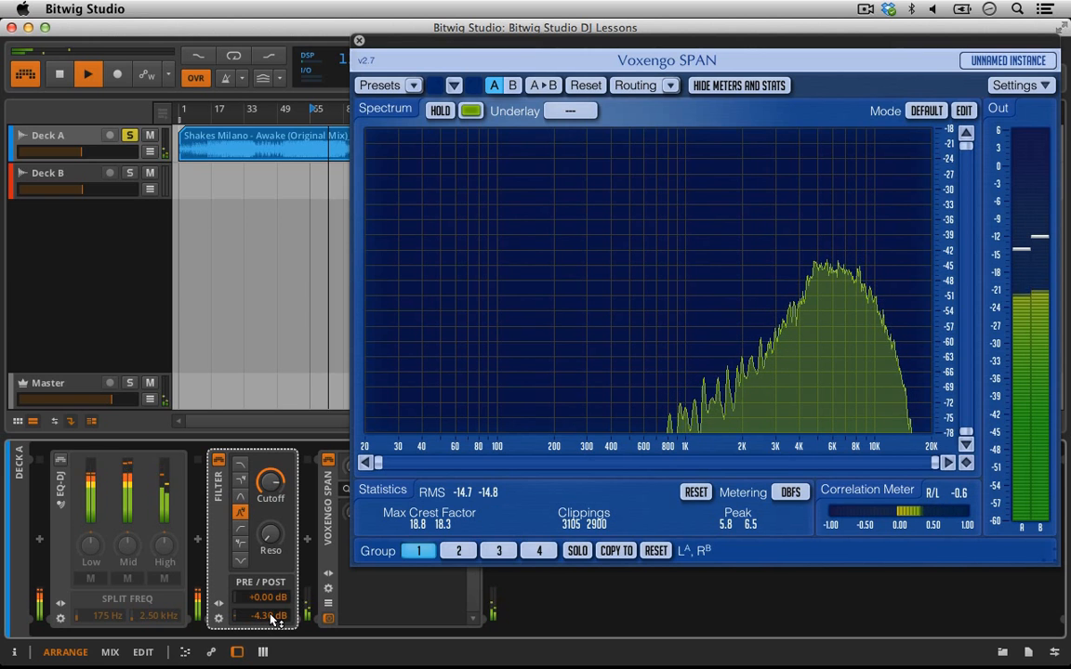
- Close the Voxengo SPAN window, and stop playback with the playhead returned to the start of the arrangement
{"action": "left_click", "coordinate": [359, 43]}
{"action": "left_click", "coordinate": [358, 43]}
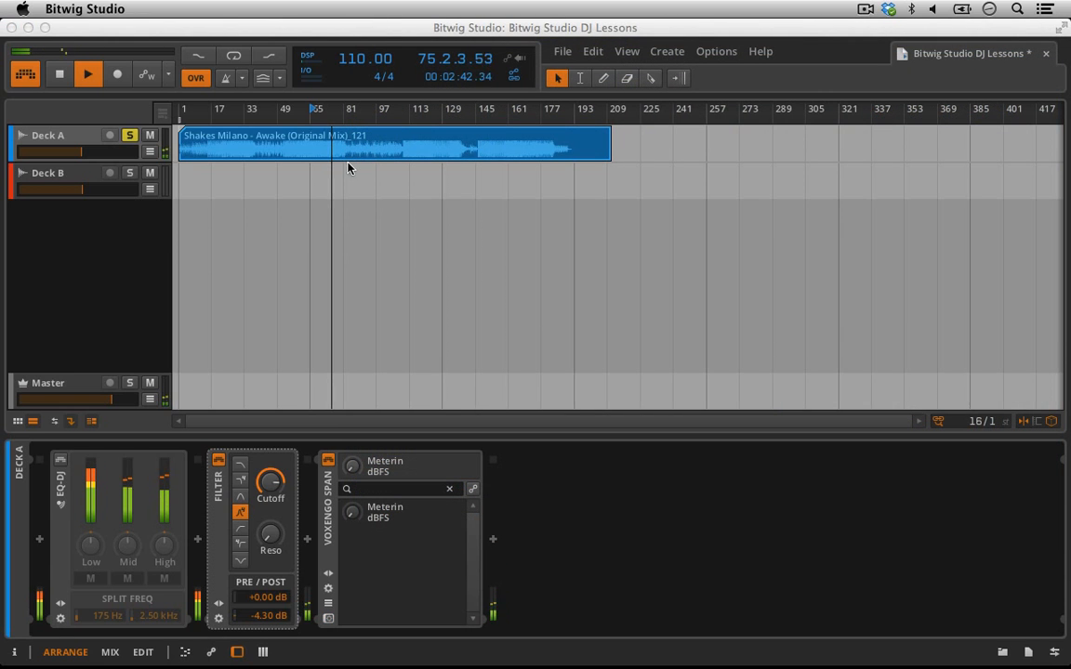
{"action": "double_click", "coordinate": [66, 76]}
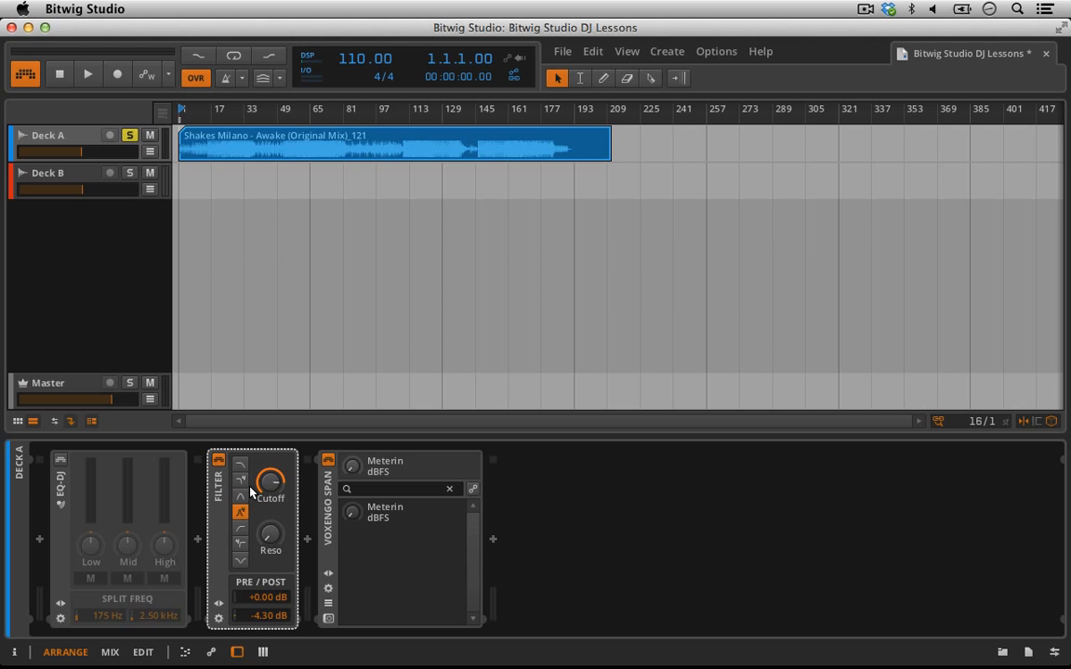
- Replace the Filter on Deck A with an EQ-5 between EQ-DJ and Voxengo SPAN
{"action": "key", "text": "Delete"}
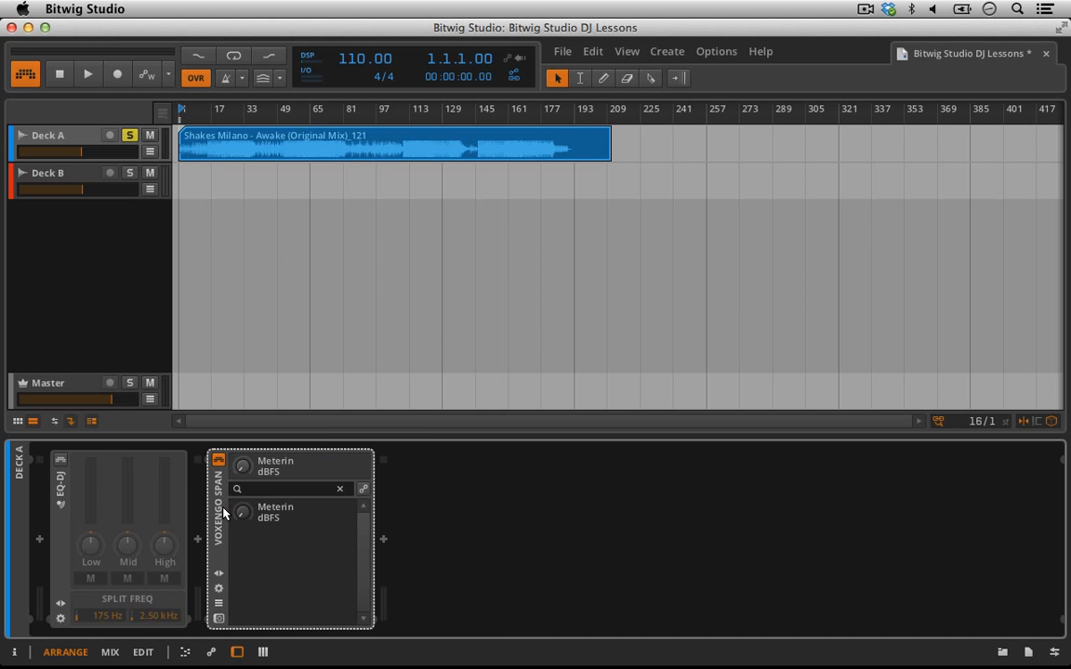
{"action": "left_click", "coordinate": [197, 543]}
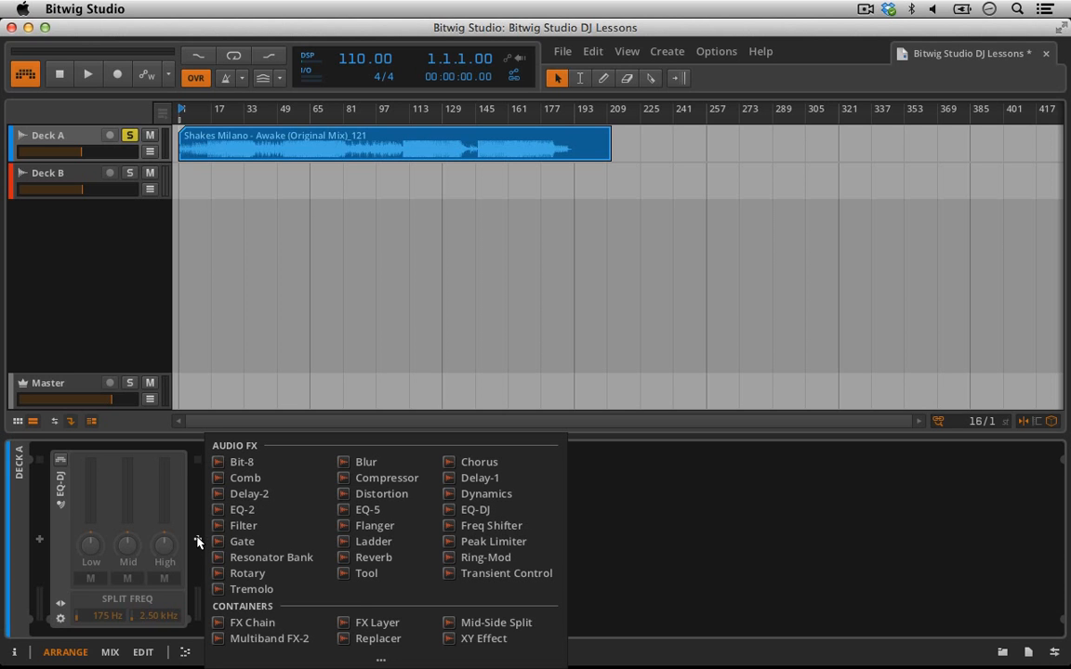
{"action": "left_click", "coordinate": [370, 511]}
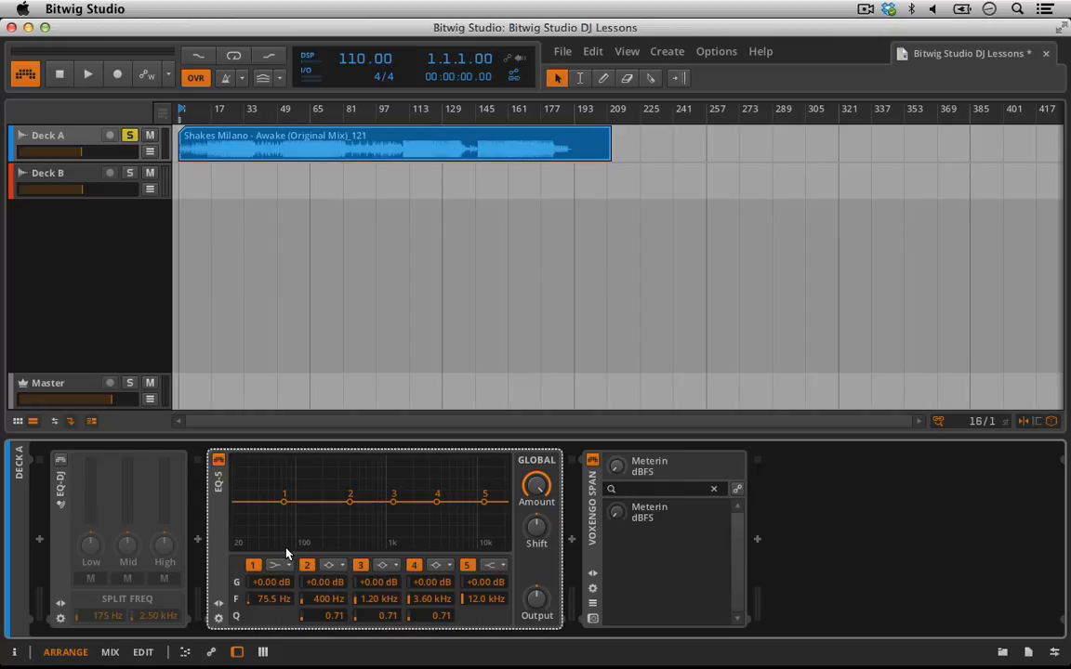
- Disable bands 2, 3 and 4 of the EQ-5, and set band 1's type to highpass24
{"action": "left_click", "coordinate": [307, 564]}
{"action": "left_click", "coordinate": [360, 564]}
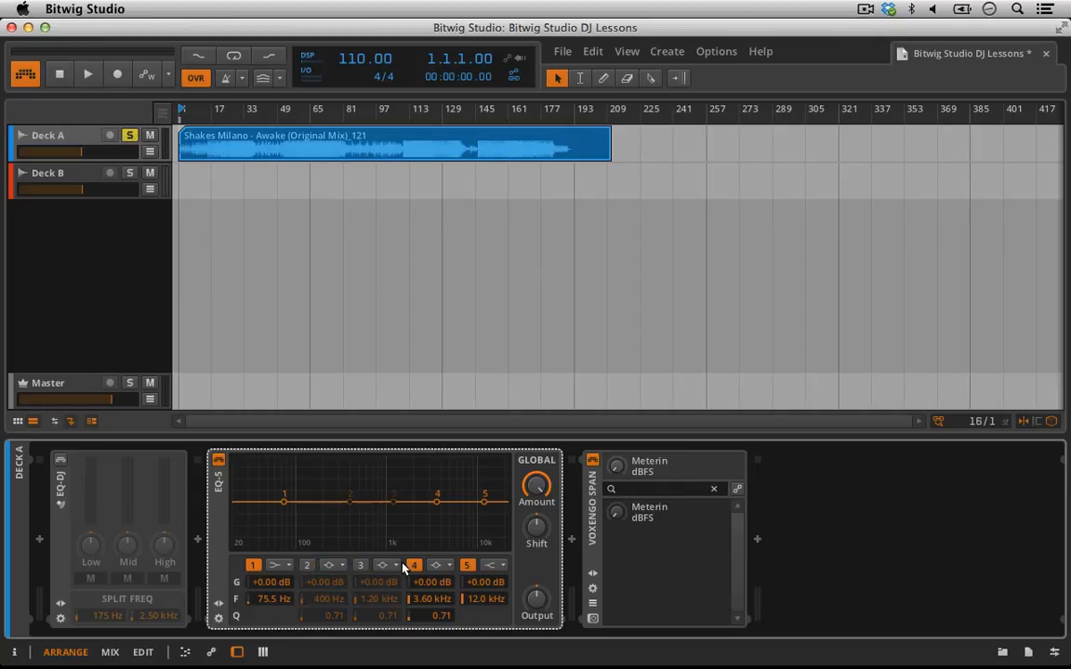
{"action": "left_click", "coordinate": [409, 565]}
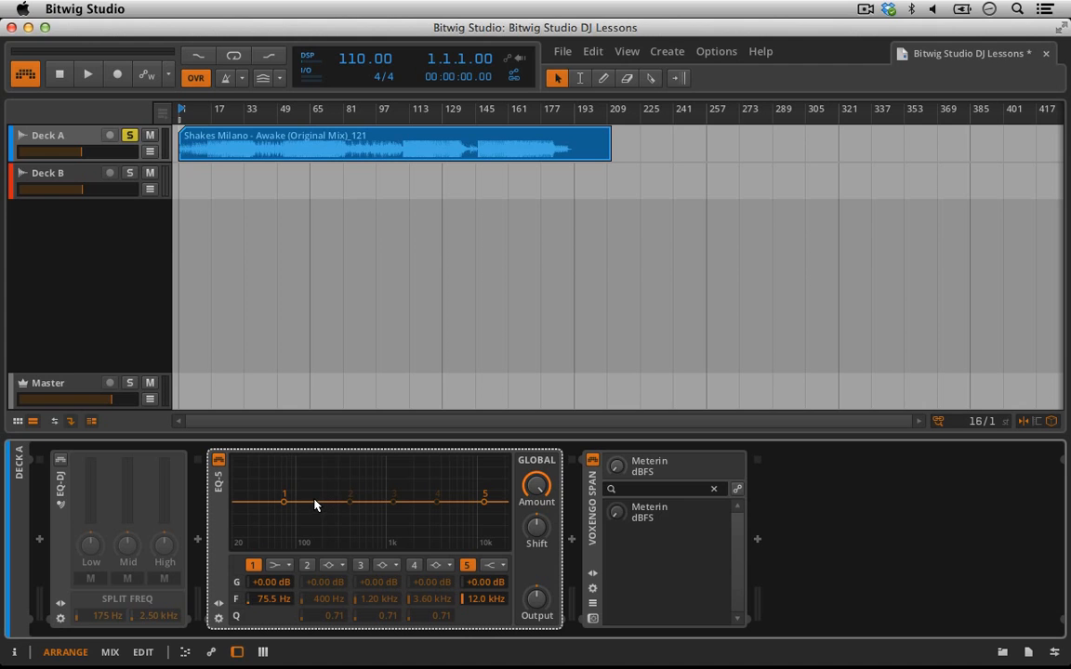
{"action": "left_click", "coordinate": [276, 564]}
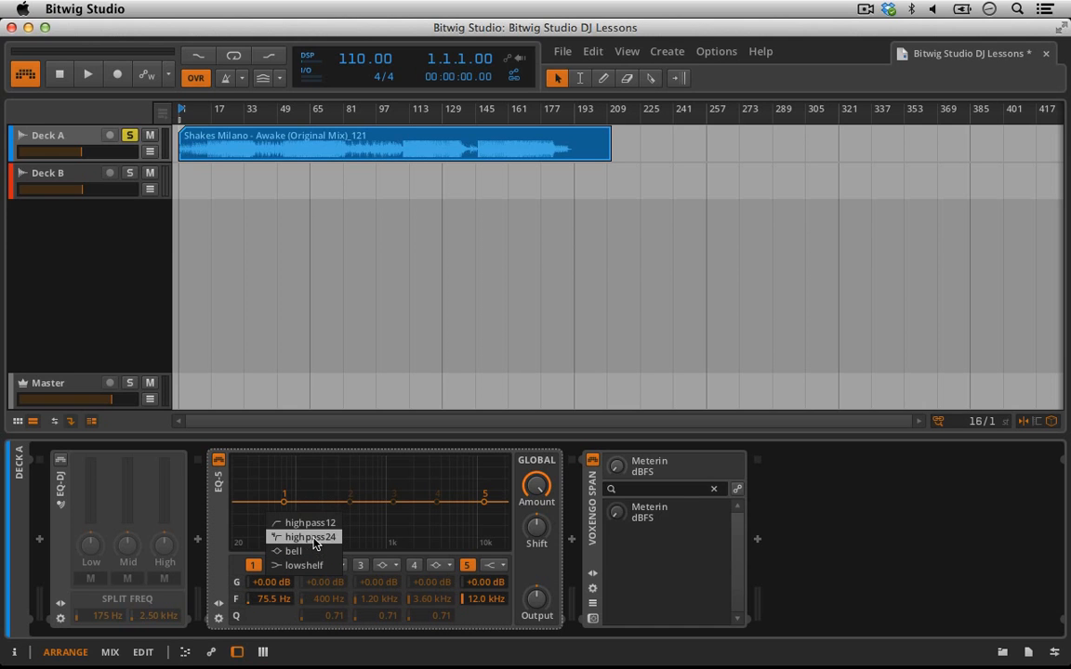
{"action": "left_click", "coordinate": [317, 526]}
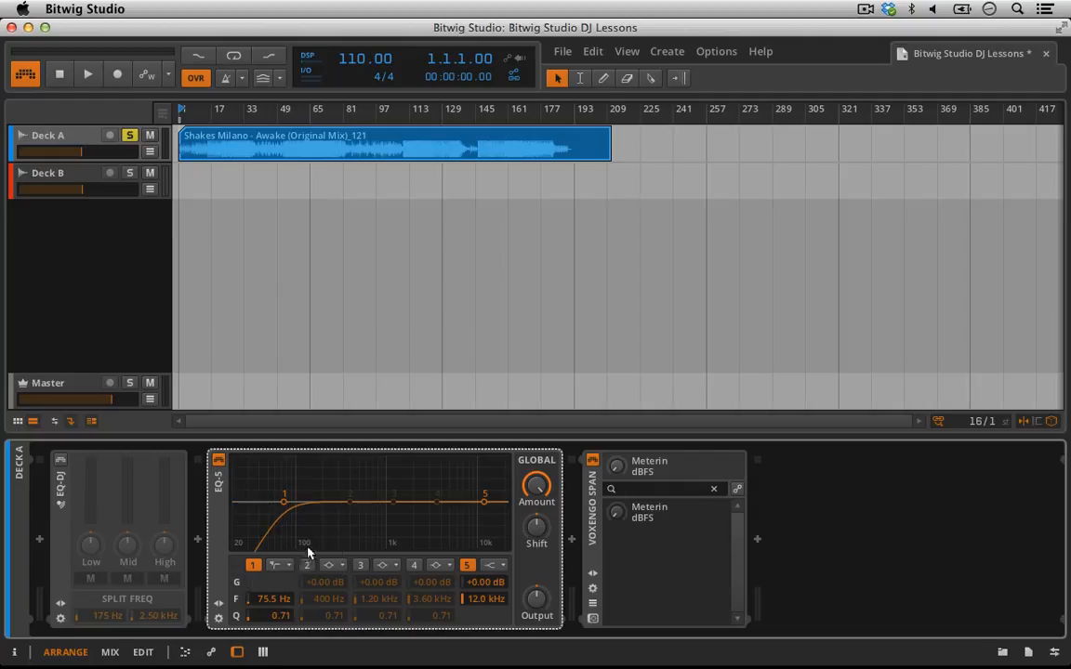
- Set the EQ-5's band 1 frequency to 21.1 Hz, and make band 5 a lowpass24 at 175 Hz
{"action": "left_click_drag", "start_coordinate": [274, 598], "coordinate": [273, 649]}
{"action": "left_click", "coordinate": [494, 564]}
{"action": "left_click", "coordinate": [520, 537]}
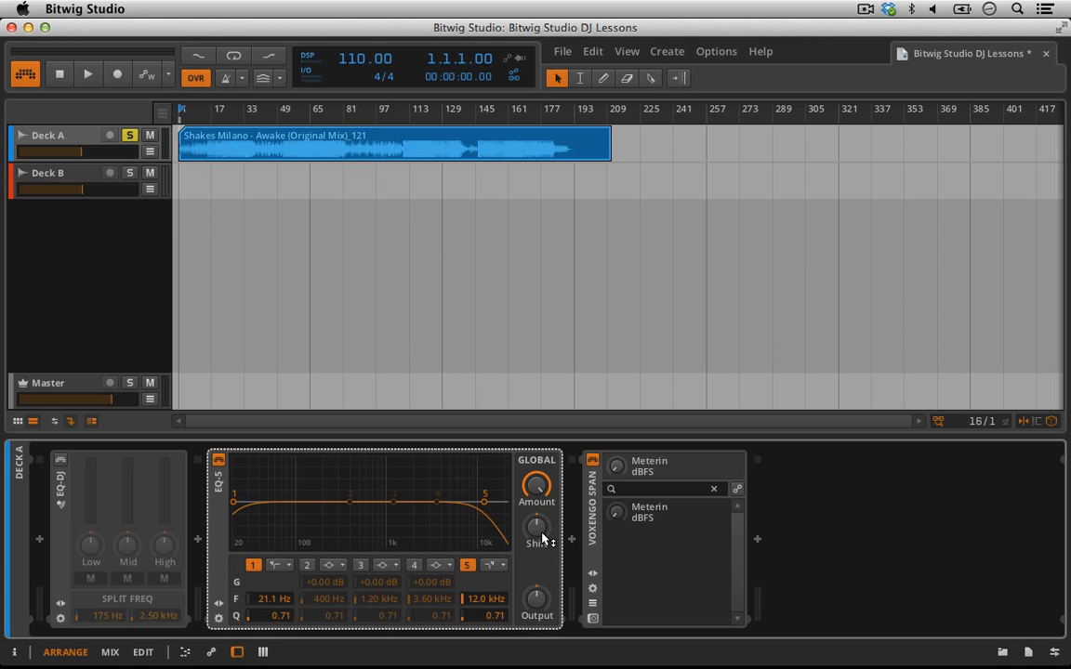
{"action": "left_click_drag", "start_coordinate": [484, 502], "coordinate": [355, 502]}
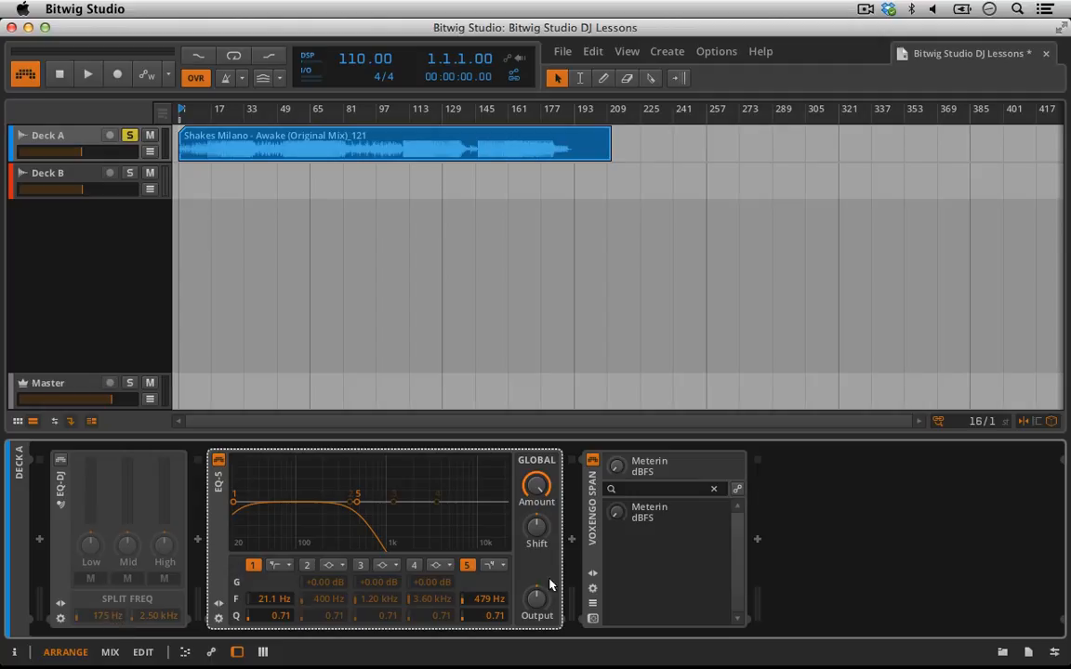
{"action": "left_click_drag", "start_coordinate": [485, 600], "coordinate": [485, 630]}
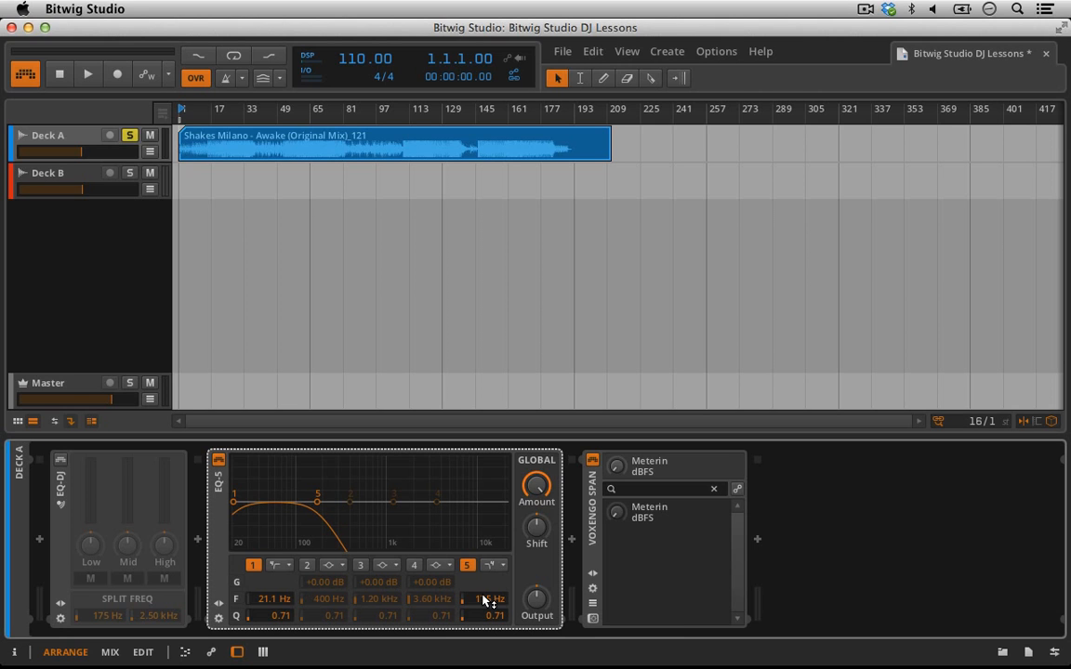
- Play Deck A from around bar 17 while setting the EQ-5's band 5 frequency to 192 Hz, and stop playback
{"action": "key", "text": "space"}
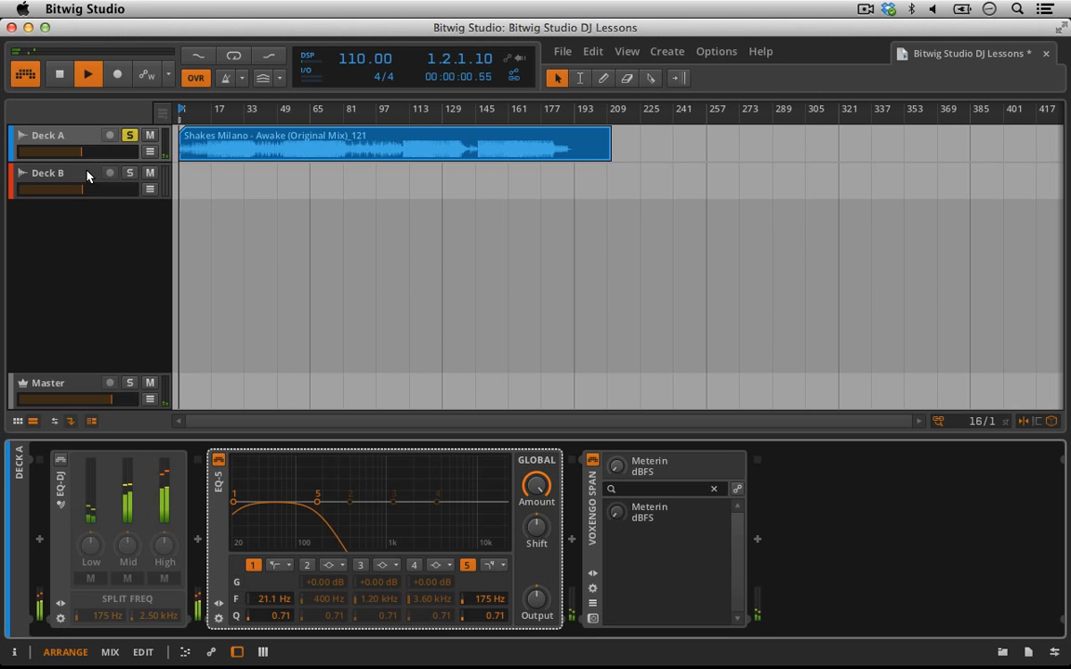
{"action": "left_click", "coordinate": [215, 110]}
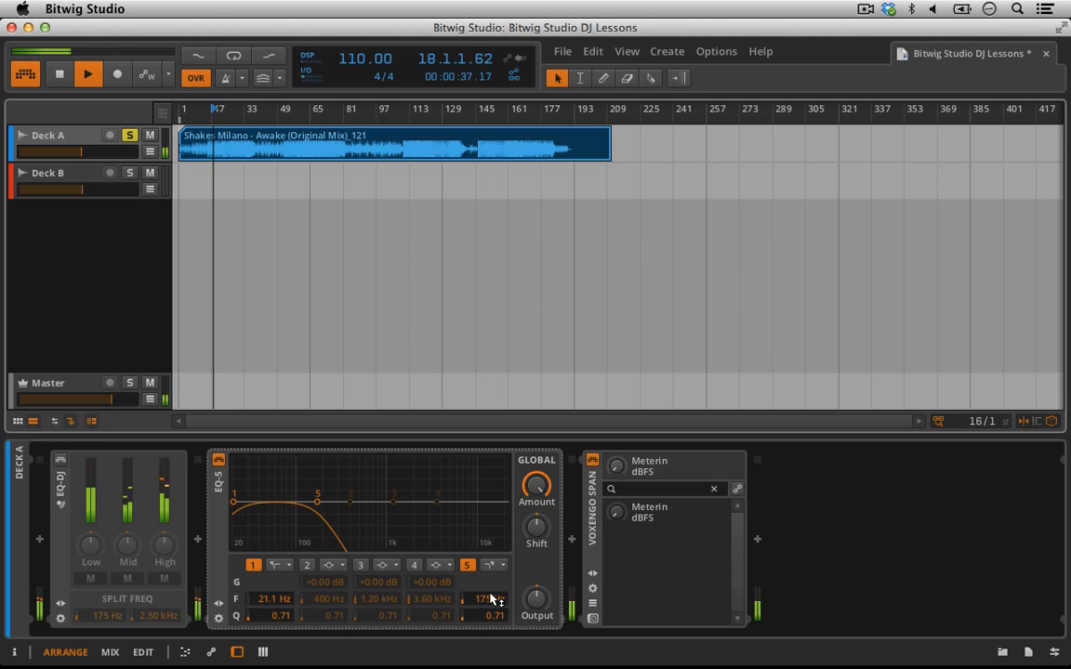
{"action": "left_click_drag", "start_coordinate": [485, 598], "coordinate": [485, 584]}
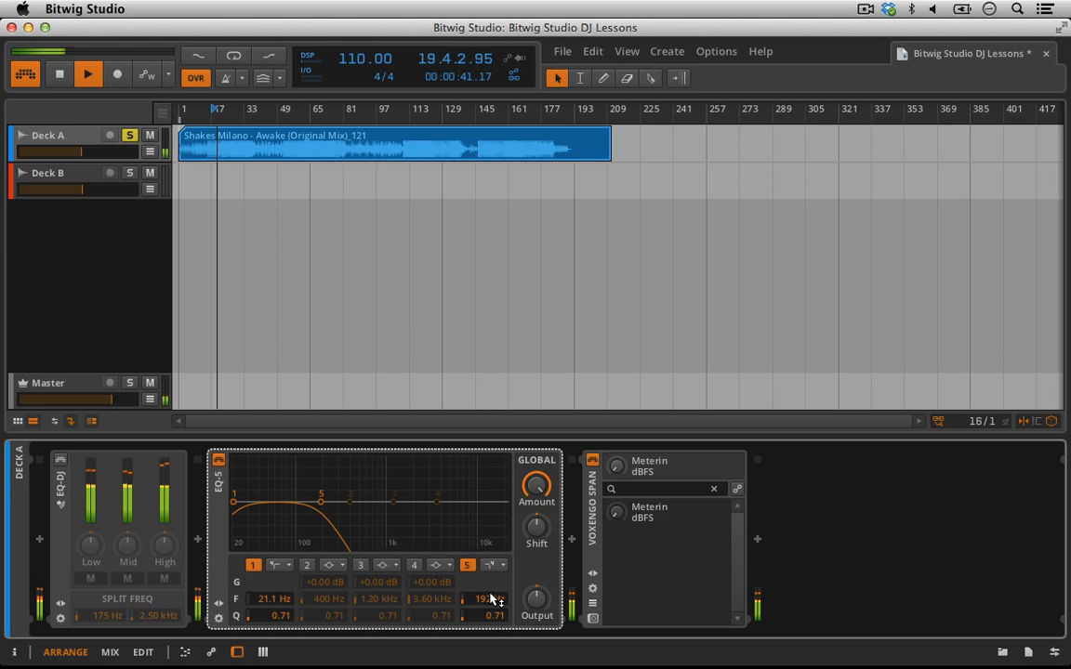
{"action": "key", "text": "space"}
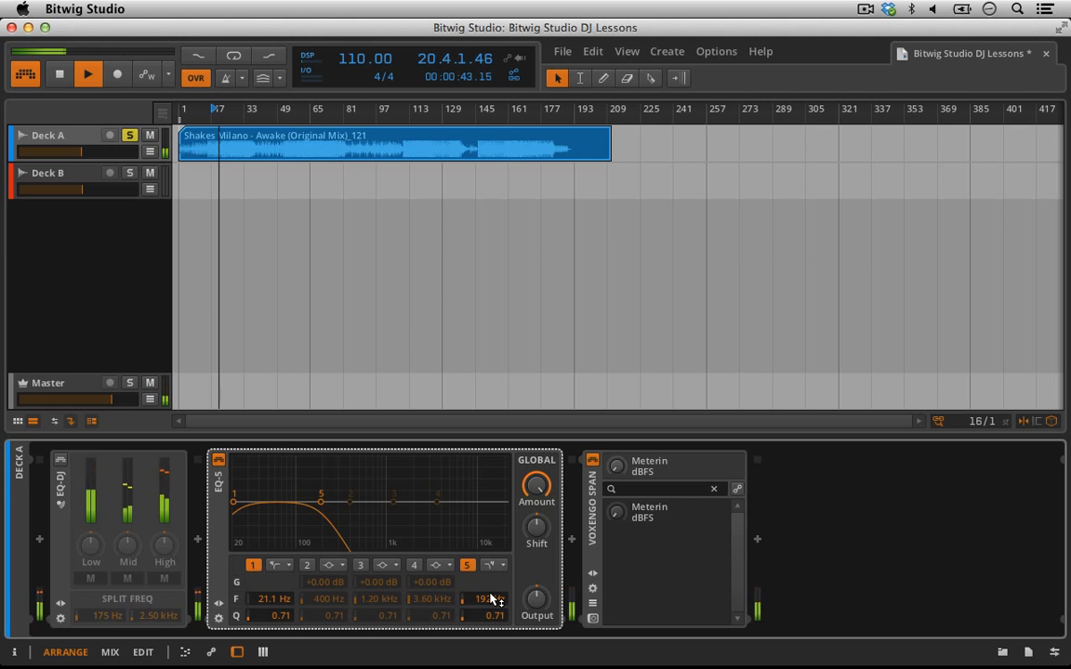
- Add a second EQ-5 before Voxengo SPAN and layer it with the first EQ-5 in an FX Layer
{"action": "left_click", "coordinate": [571, 541]}
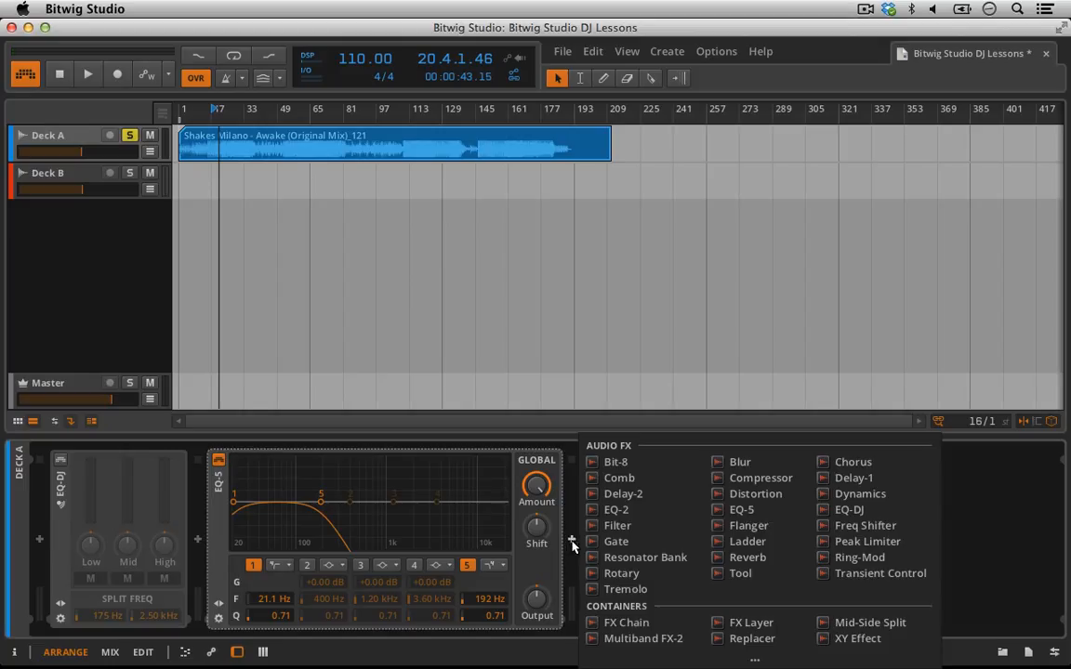
{"action": "left_click", "coordinate": [736, 509]}
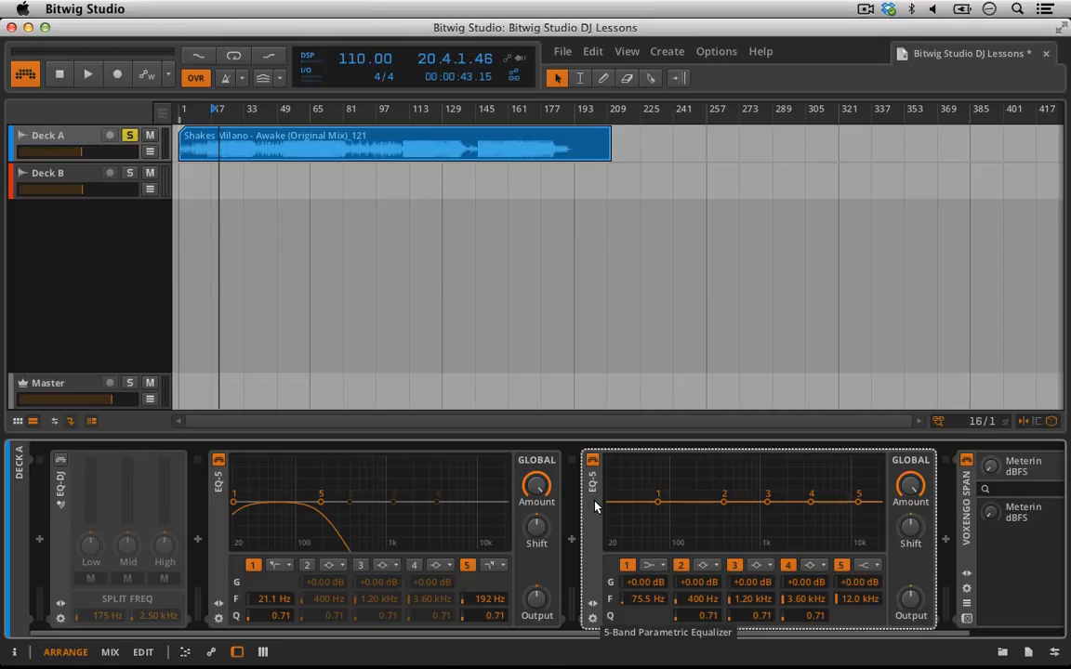
{"action": "left_click_drag", "start_coordinate": [594, 505], "coordinate": [494, 487]}
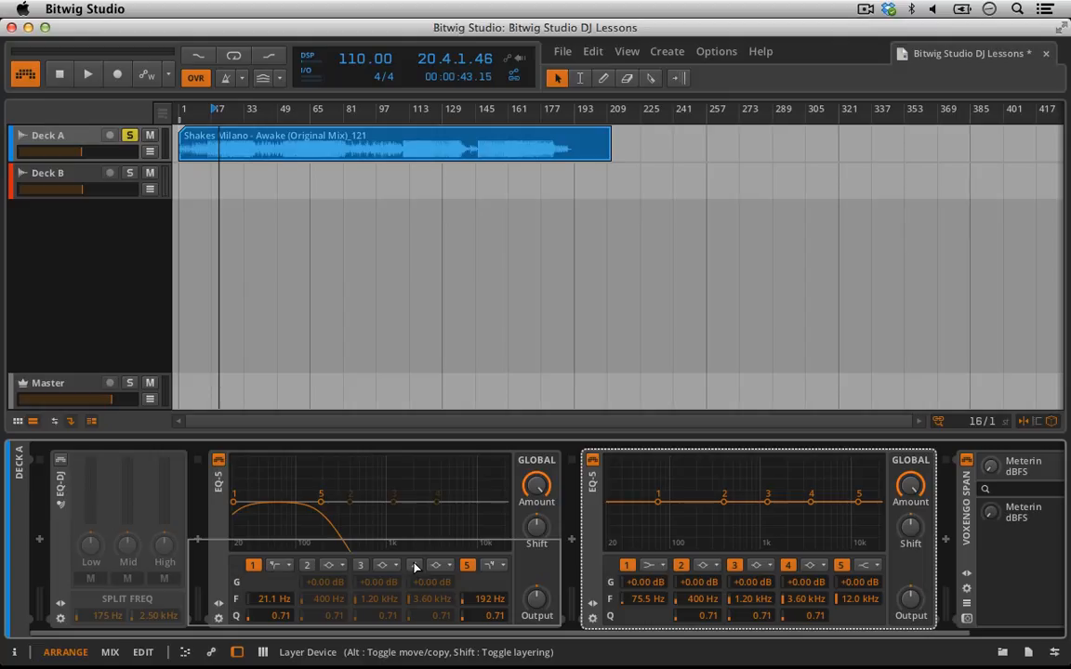
{"action": "left_click_drag", "start_coordinate": [414, 565], "coordinate": [414, 566]}
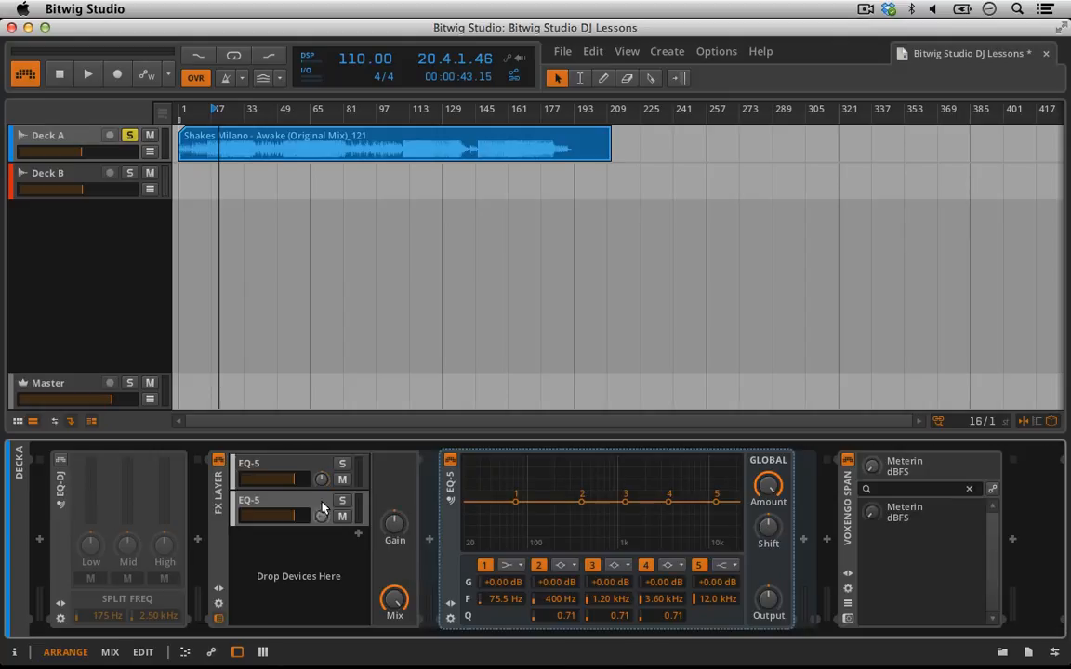
- Inspect the EQ-5 in each layer of the FX Layer and listen briefly to both playing in parallel
{"action": "left_click", "coordinate": [273, 503]}
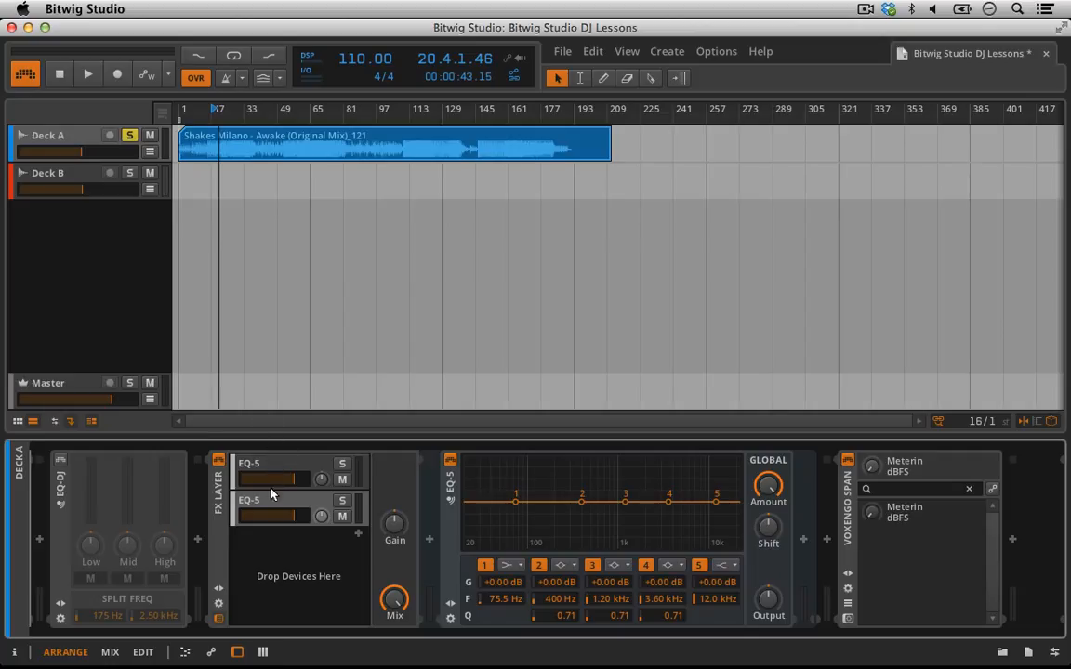
{"action": "left_click", "coordinate": [264, 469]}
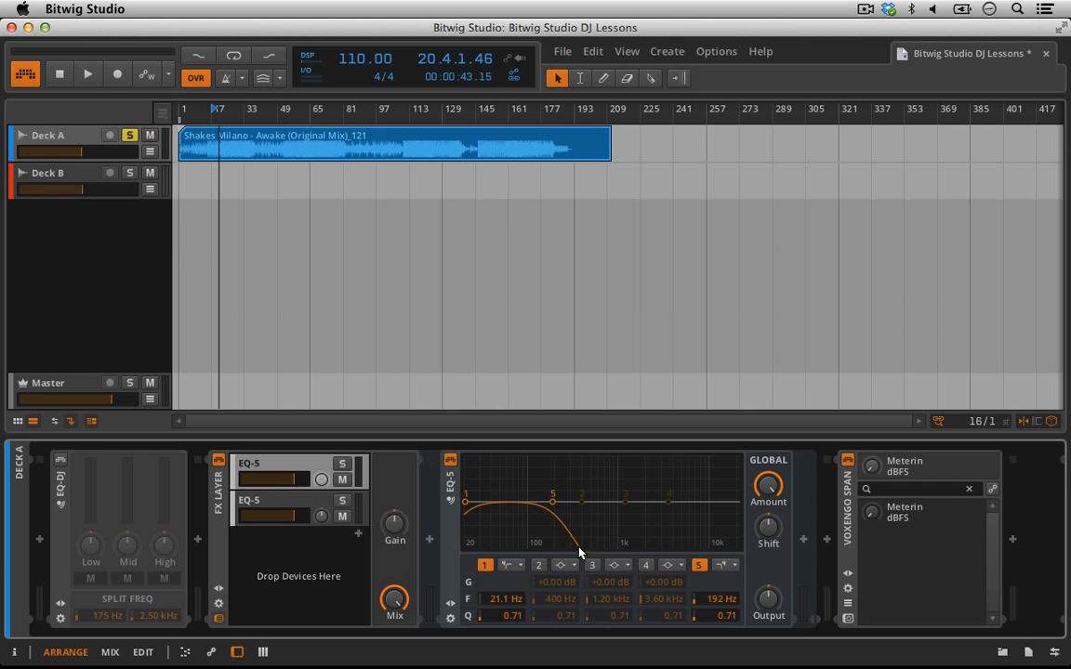
{"action": "left_click", "coordinate": [294, 502]}
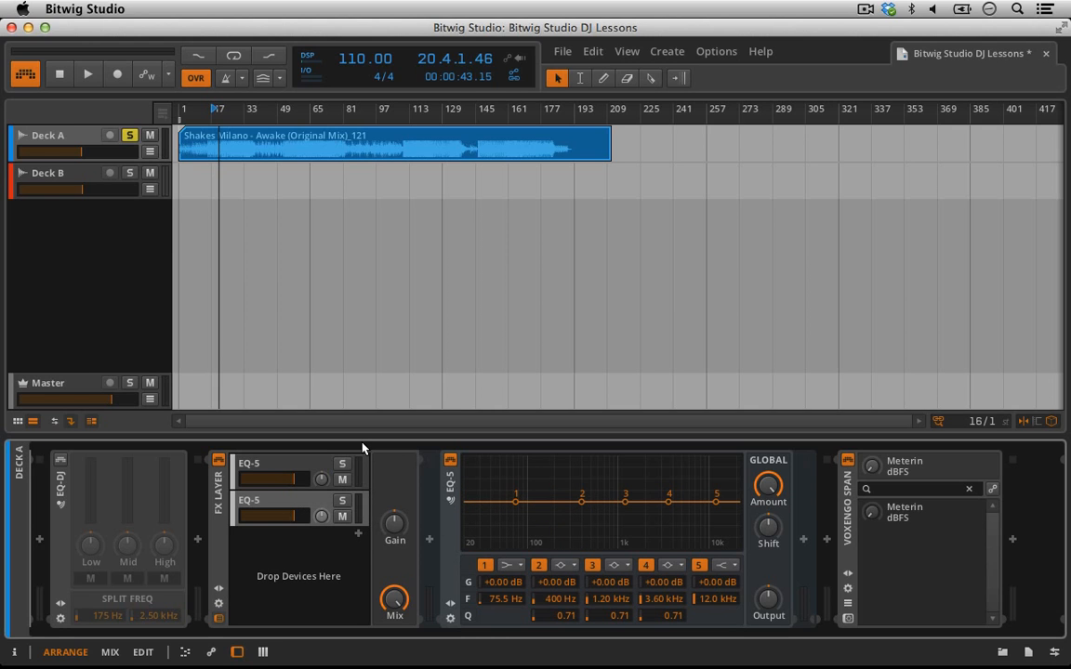
{"action": "key", "text": "space"}
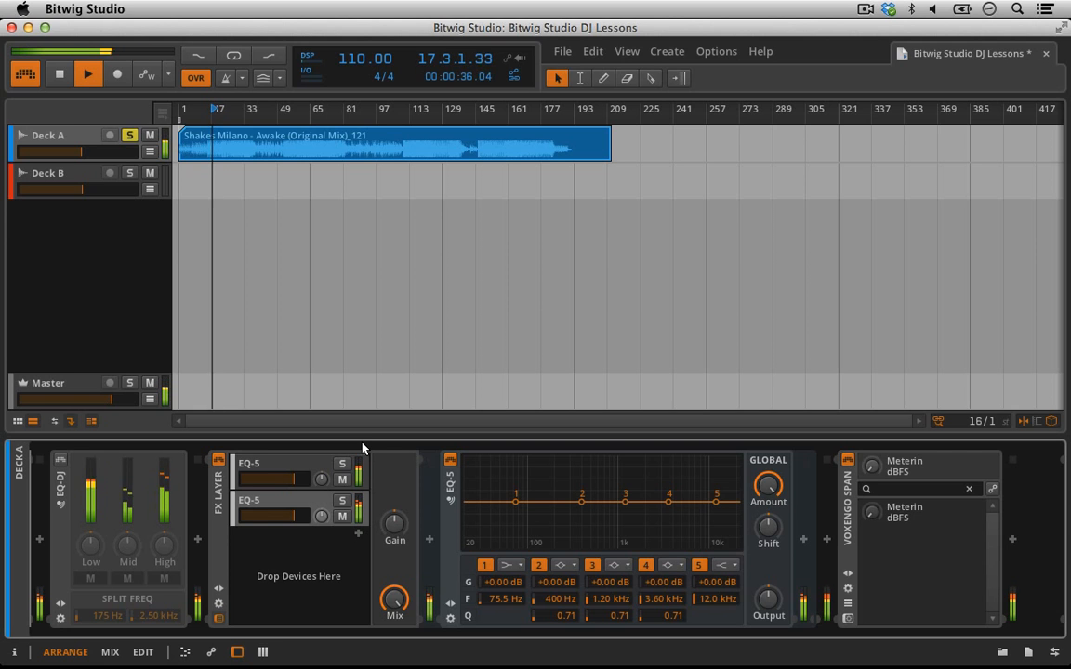
{"action": "key", "text": "space"}
- Rename the first layer of the FX Layer as Low
{"action": "right_click", "coordinate": [261, 487]}
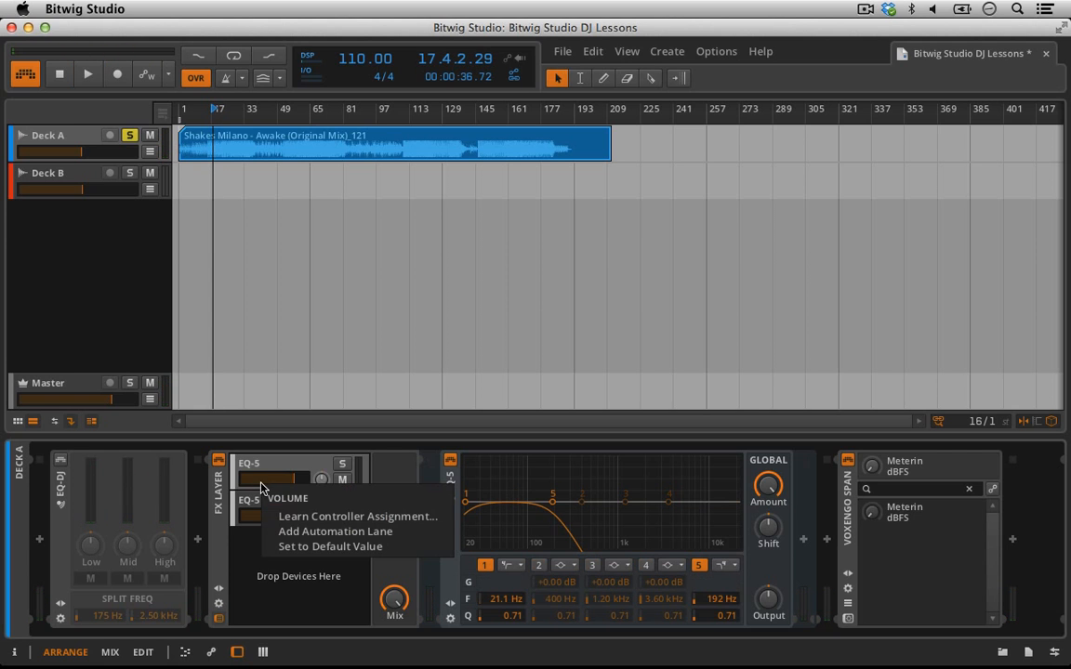
{"action": "key", "text": "Escape"}
{"action": "right_click", "coordinate": [258, 461]}
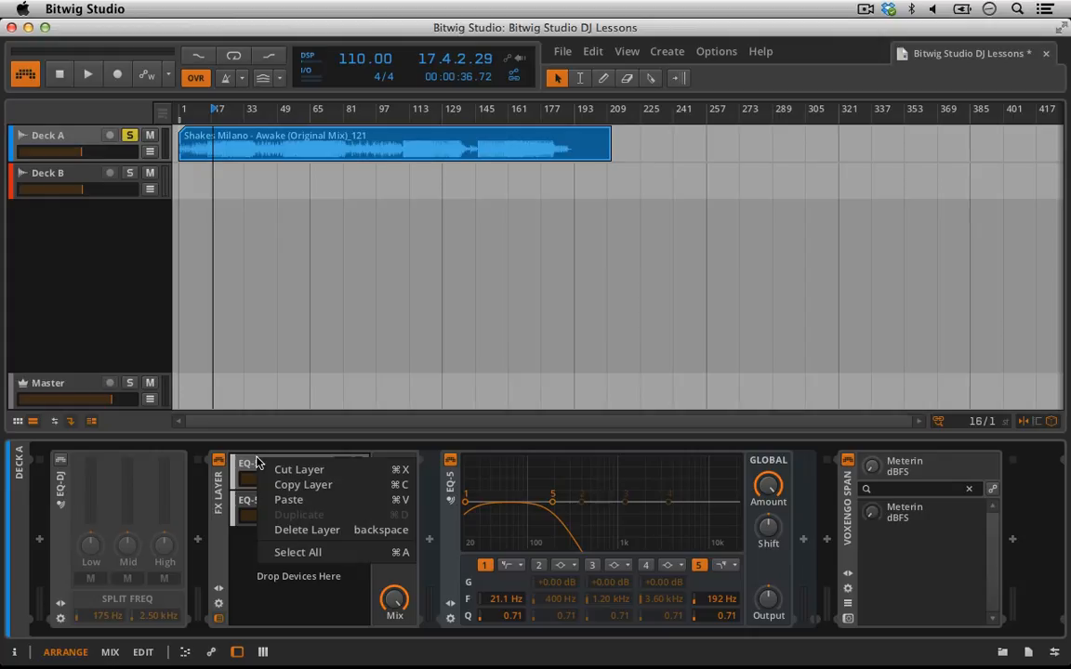
{"action": "left_click", "coordinate": [241, 468]}
{"action": "key", "text": "super+r"}
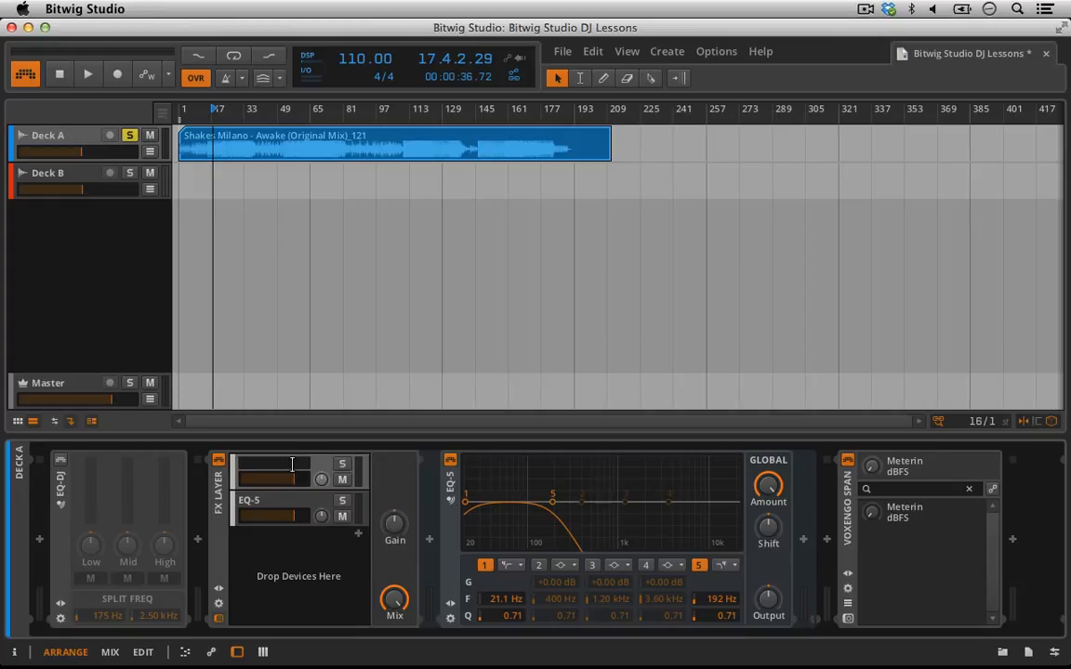
{"action": "type", "text": "Low"}
{"action": "key", "text": "Return"}
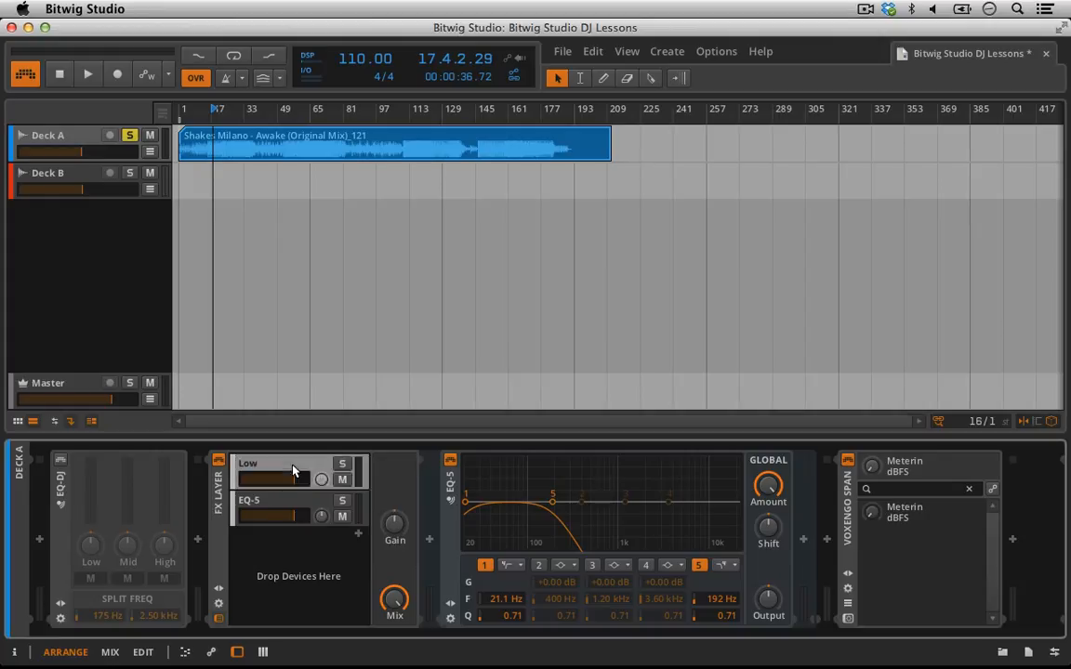
- Rename the second layer of the FX Layer as Mid
{"action": "left_click", "coordinate": [269, 503]}
{"action": "key", "text": "super+r"}
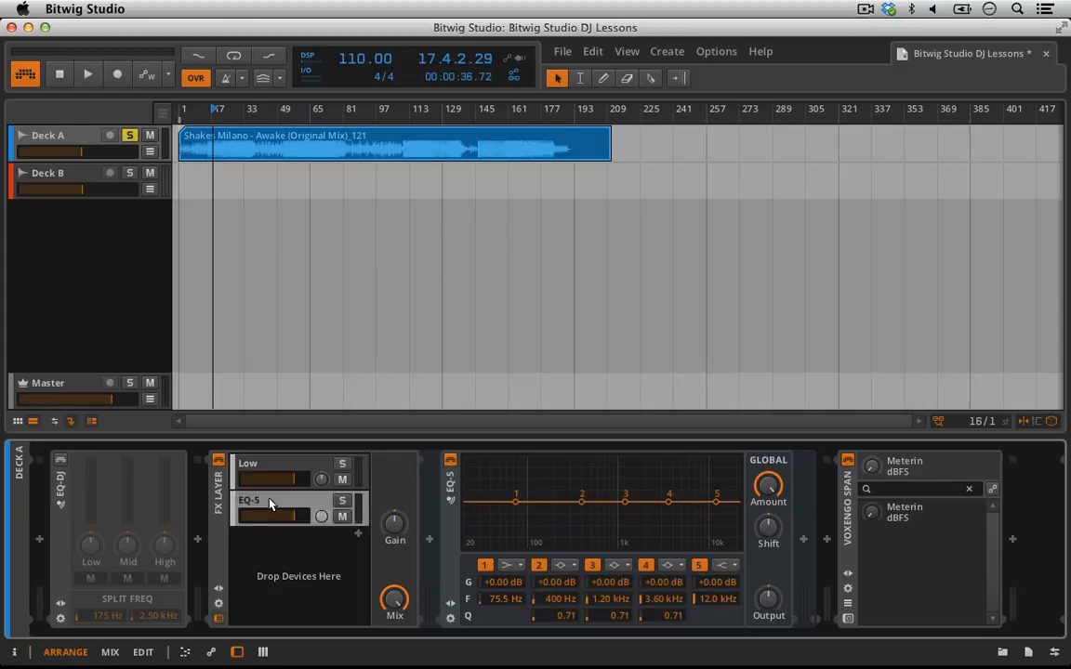
{"action": "type", "text": "Mid"}
{"action": "key", "text": "Return"}
- In the Mid layer's EQ-5, set band 1 to highpass24 and band 5 to lowpass24, and disable bands 2, 3 and 4
{"action": "left_click", "coordinate": [511, 564]}
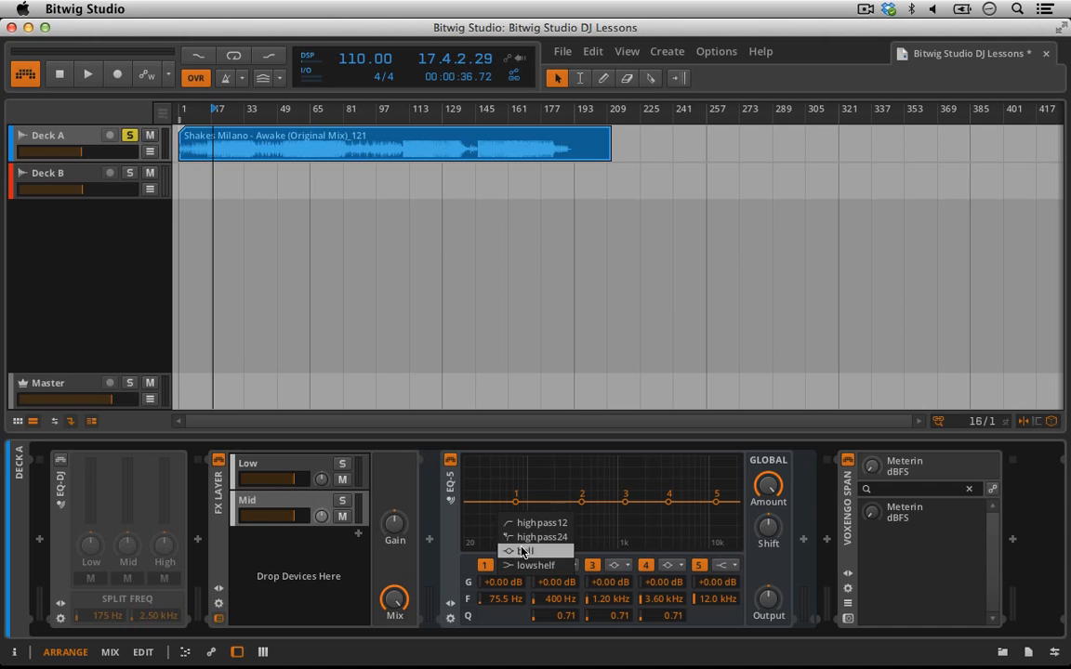
{"action": "left_click", "coordinate": [532, 539]}
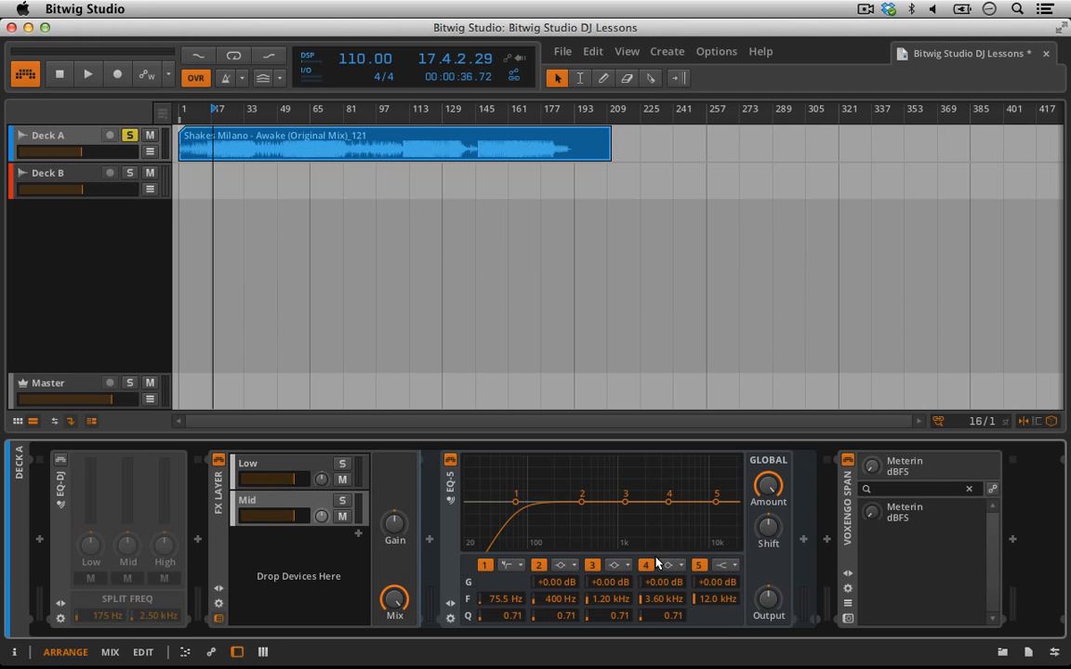
{"action": "left_click", "coordinate": [724, 565]}
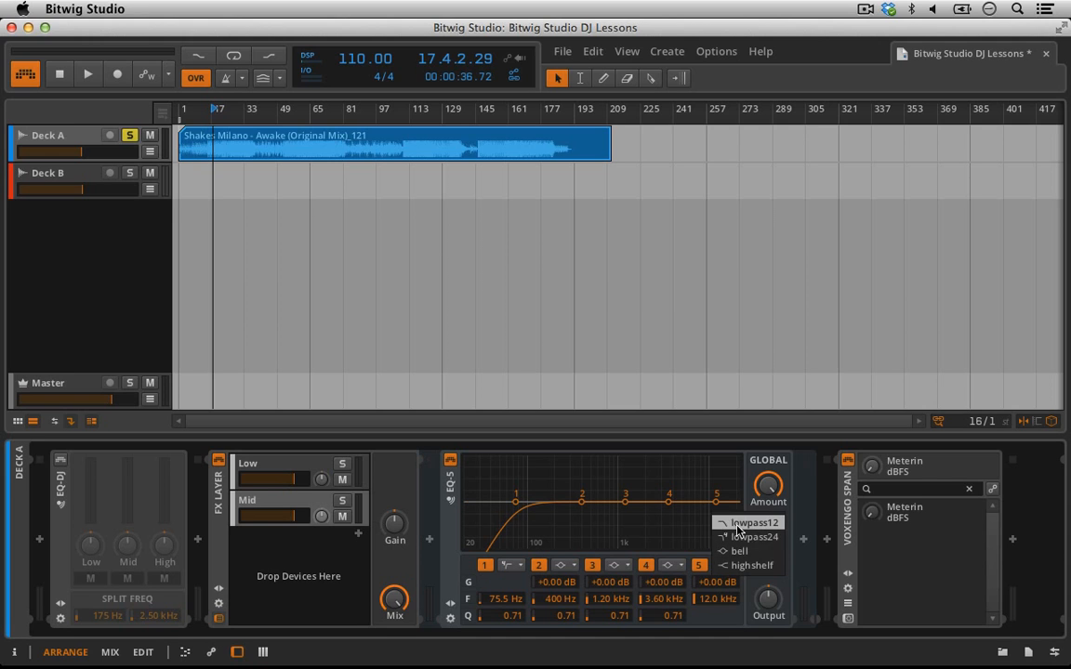
{"action": "left_click", "coordinate": [736, 523]}
{"action": "left_click", "coordinate": [538, 565]}
{"action": "left_click", "coordinate": [591, 565]}
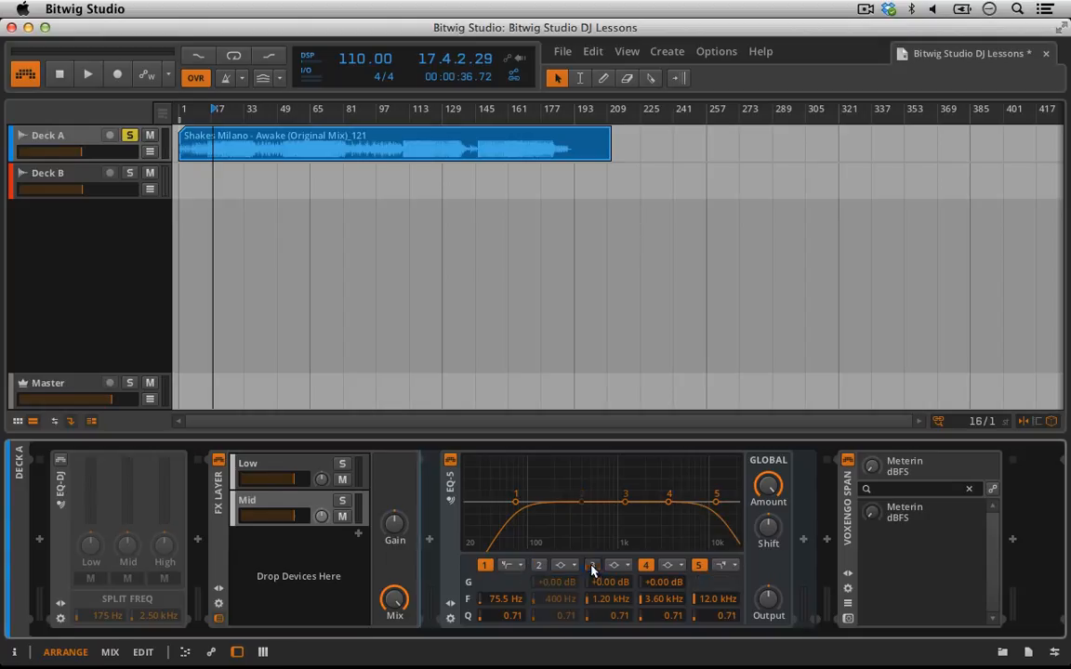
{"action": "left_click", "coordinate": [645, 565]}
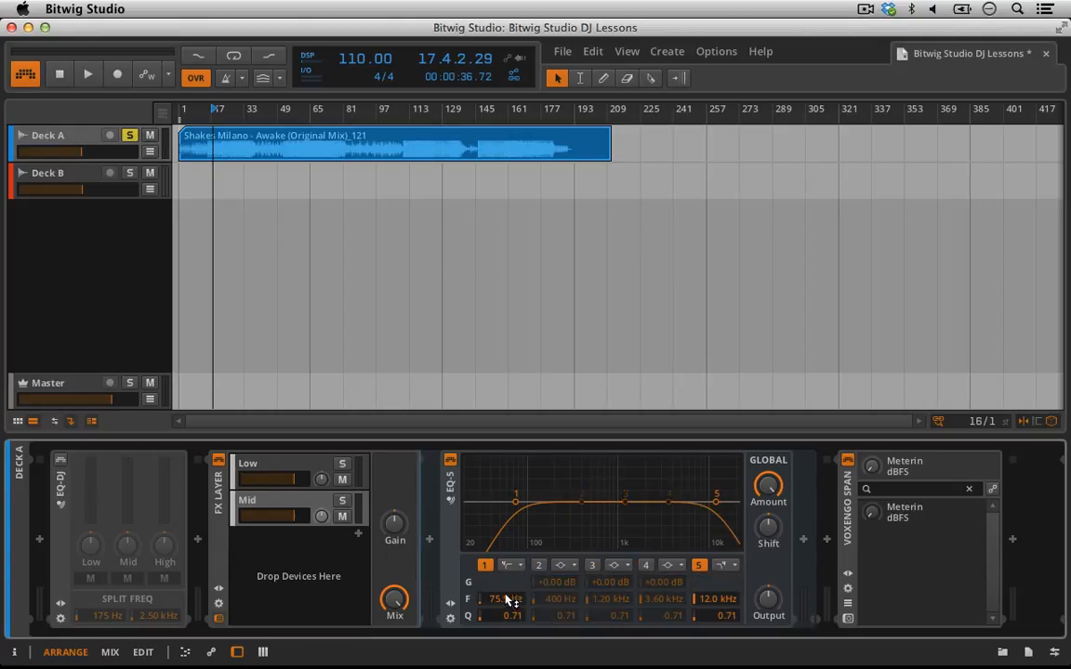
- Set the Mid EQ-5's band 1 frequency to 195 Hz and band 5 frequency to 2.47 kHz, and start playback
{"action": "left_click_drag", "start_coordinate": [507, 598], "coordinate": [507, 566]}
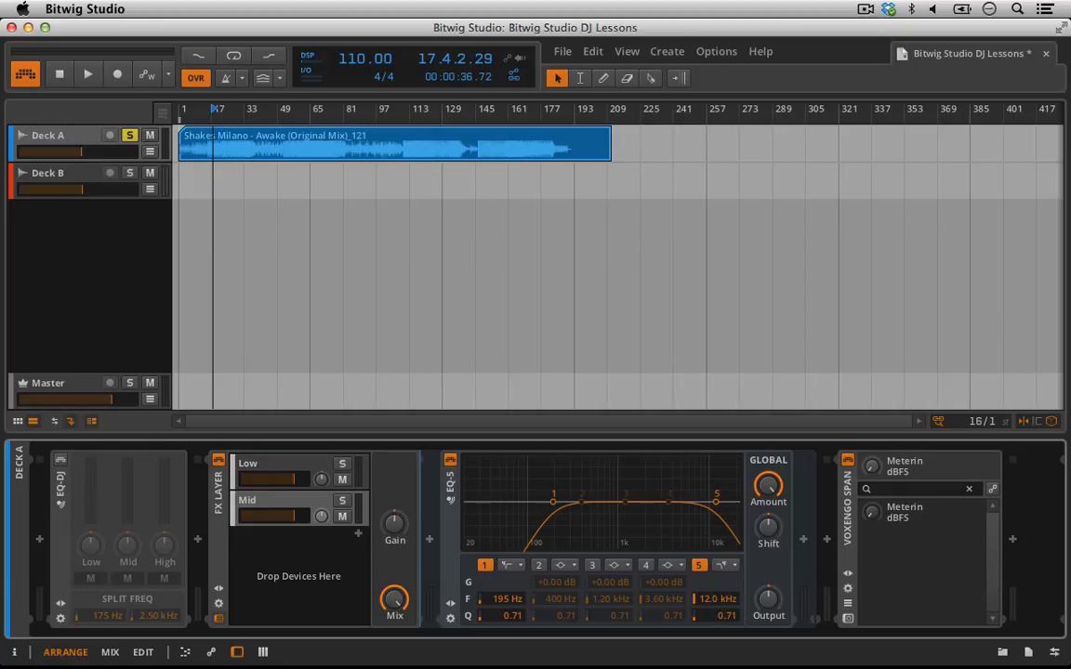
{"action": "left_click_drag", "start_coordinate": [716, 598], "coordinate": [717, 617]}
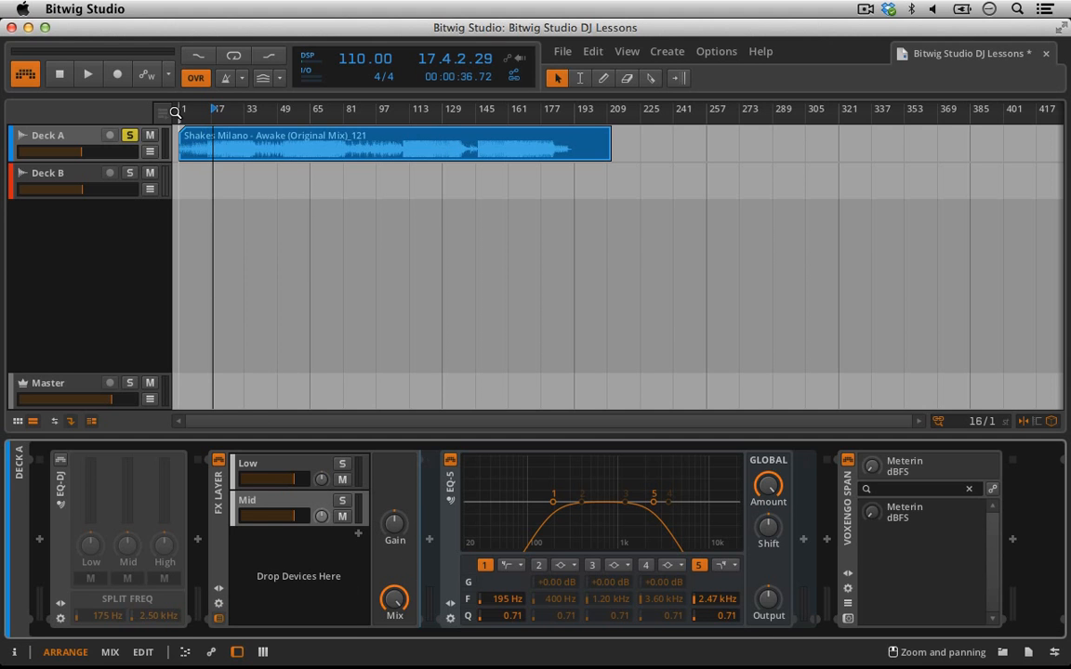
{"action": "key", "text": "space"}
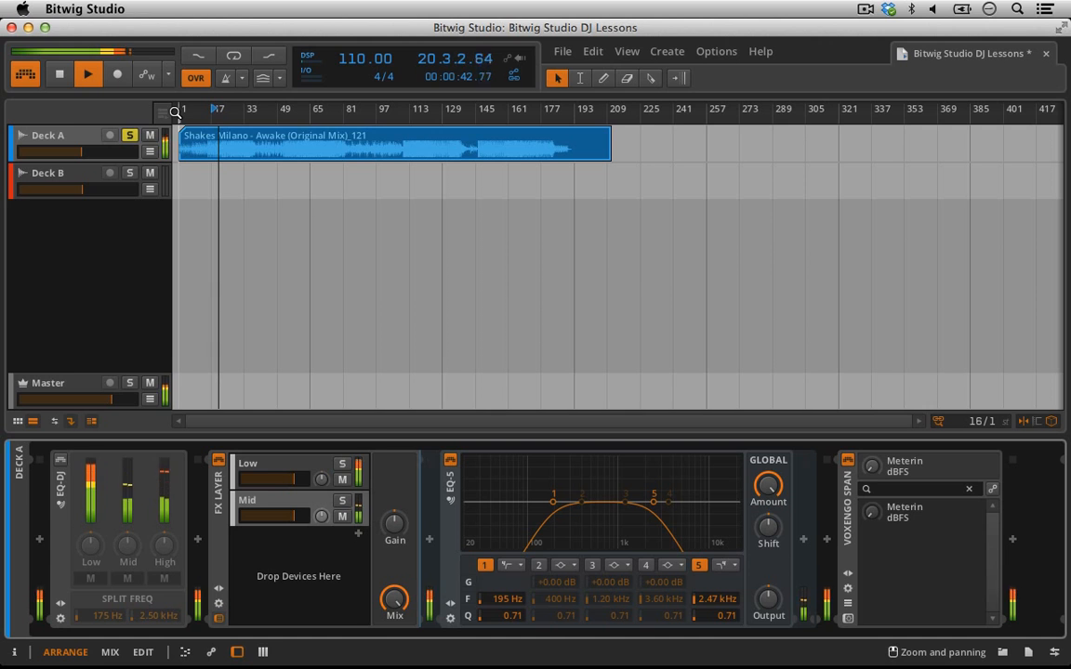
- Add a third layer with an EQ-5 to the FX Layer and stop playback
{"action": "left_click", "coordinate": [357, 533]}
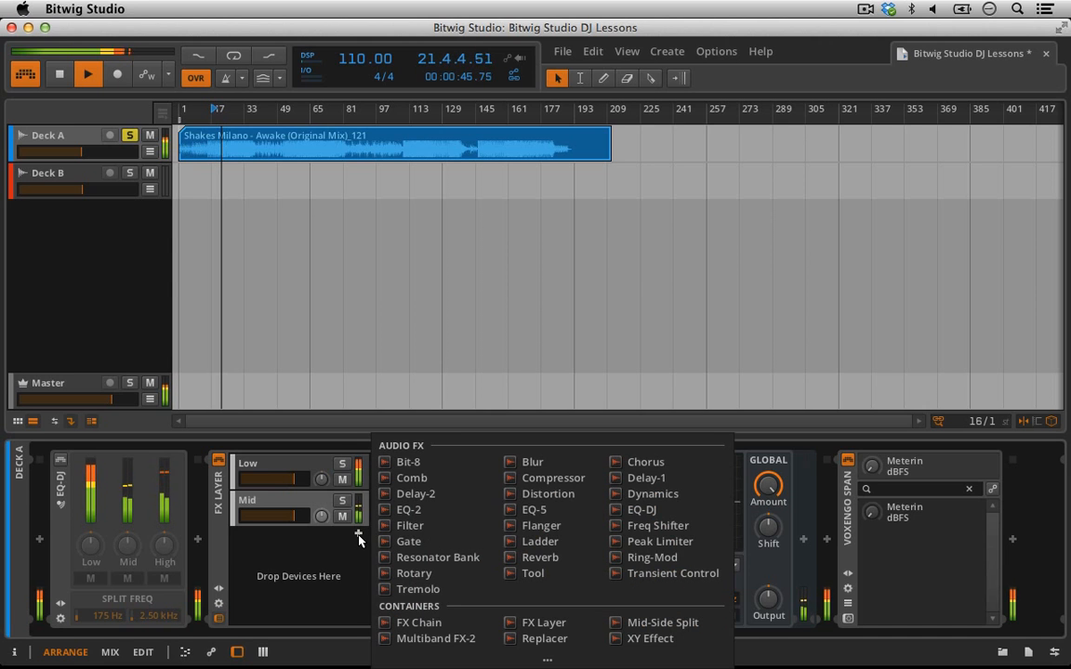
{"action": "left_click", "coordinate": [534, 509]}
{"action": "key", "text": "space"}
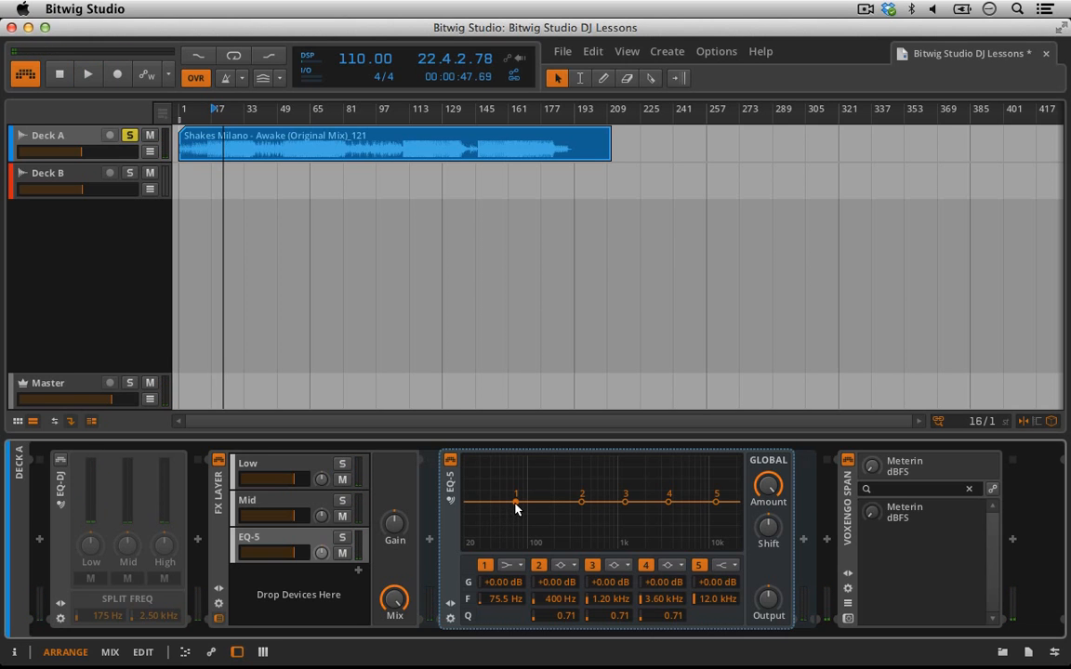
- In the third layer's EQ-5, make band 1 a highpass24 at 2.54 kHz and set band 5's type to lowpass24
{"action": "left_click", "coordinate": [513, 564]}
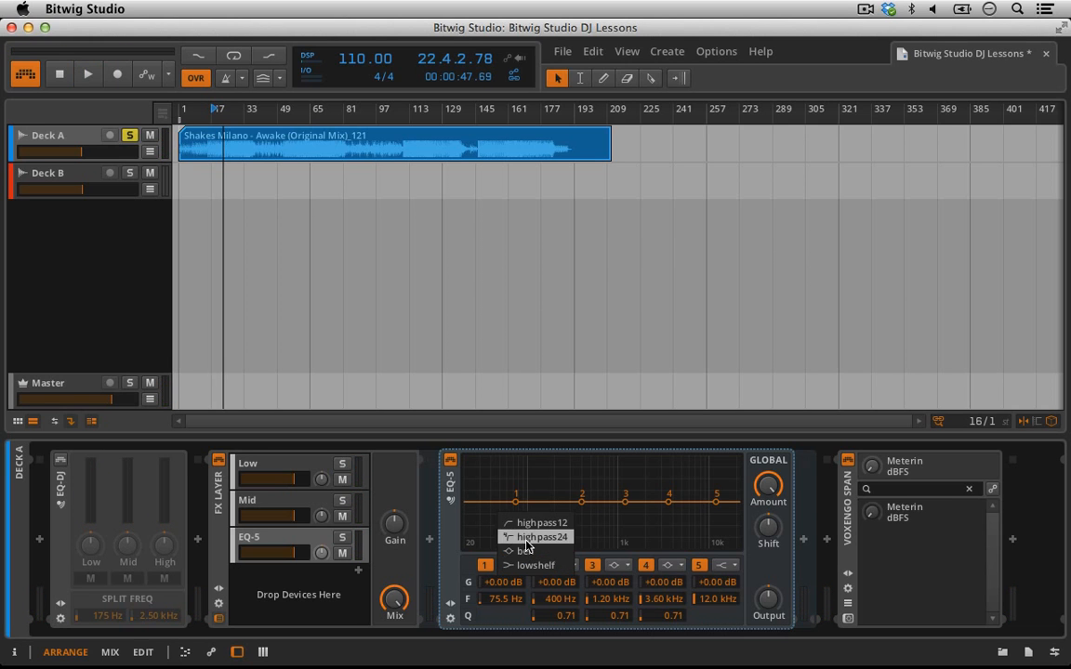
{"action": "left_click", "coordinate": [510, 473]}
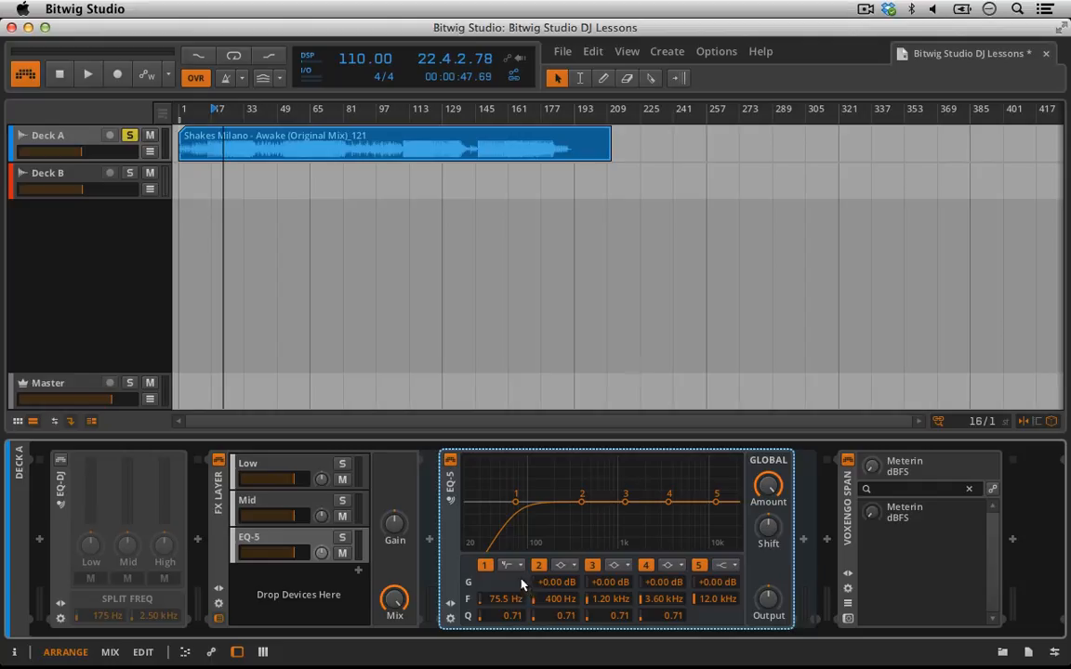
{"action": "left_click_drag", "start_coordinate": [505, 599], "coordinate": [505, 542]}
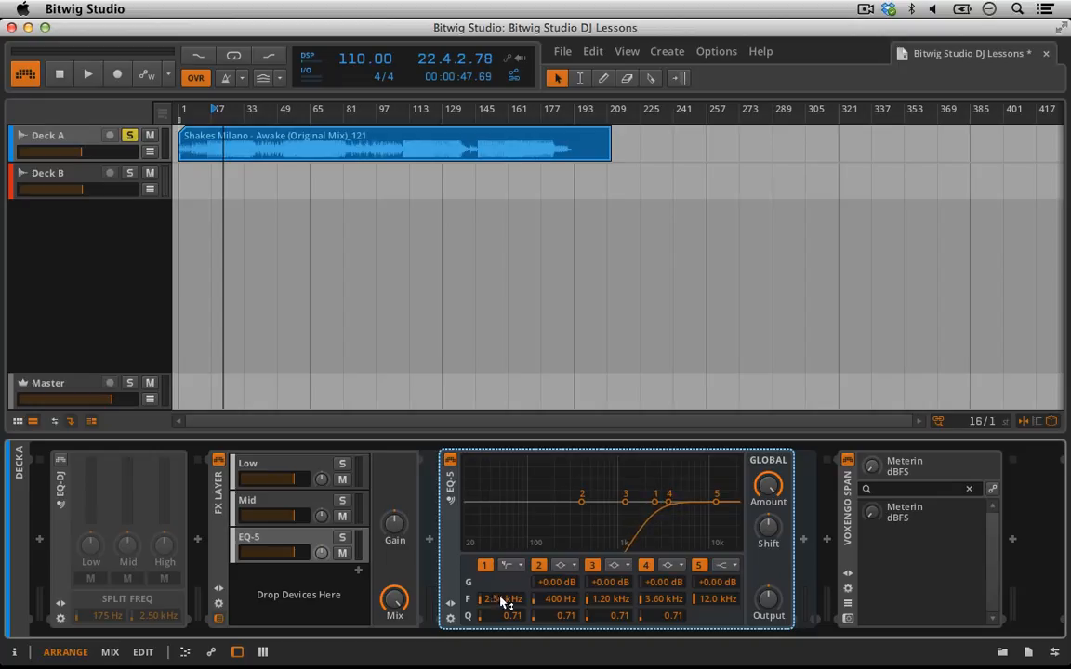
{"action": "left_click", "coordinate": [732, 566]}
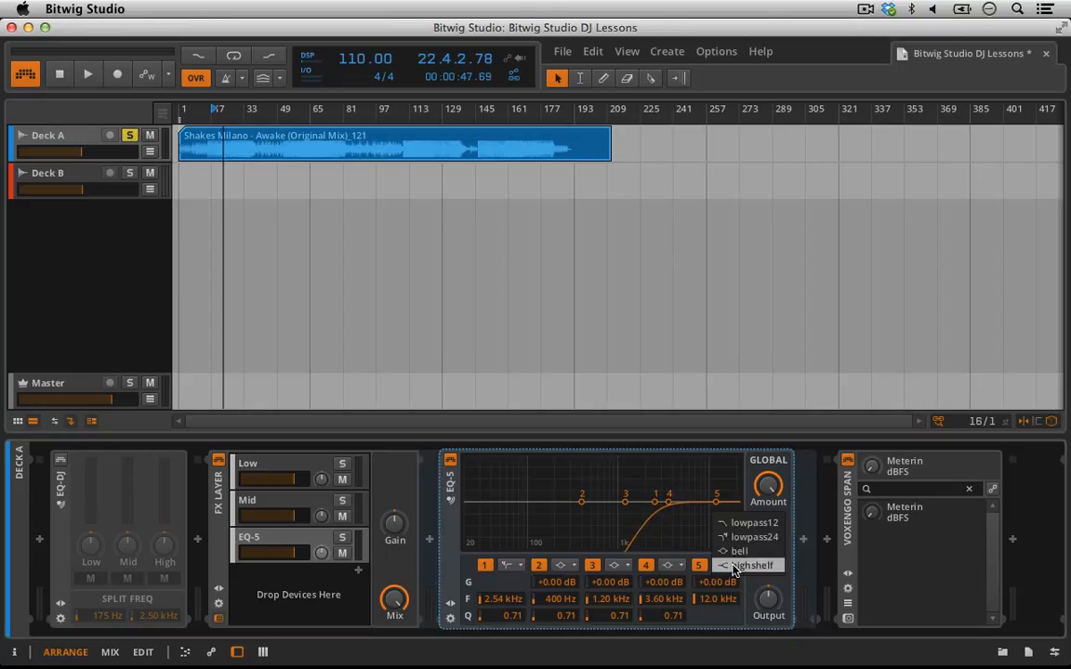
{"action": "left_click", "coordinate": [748, 537]}
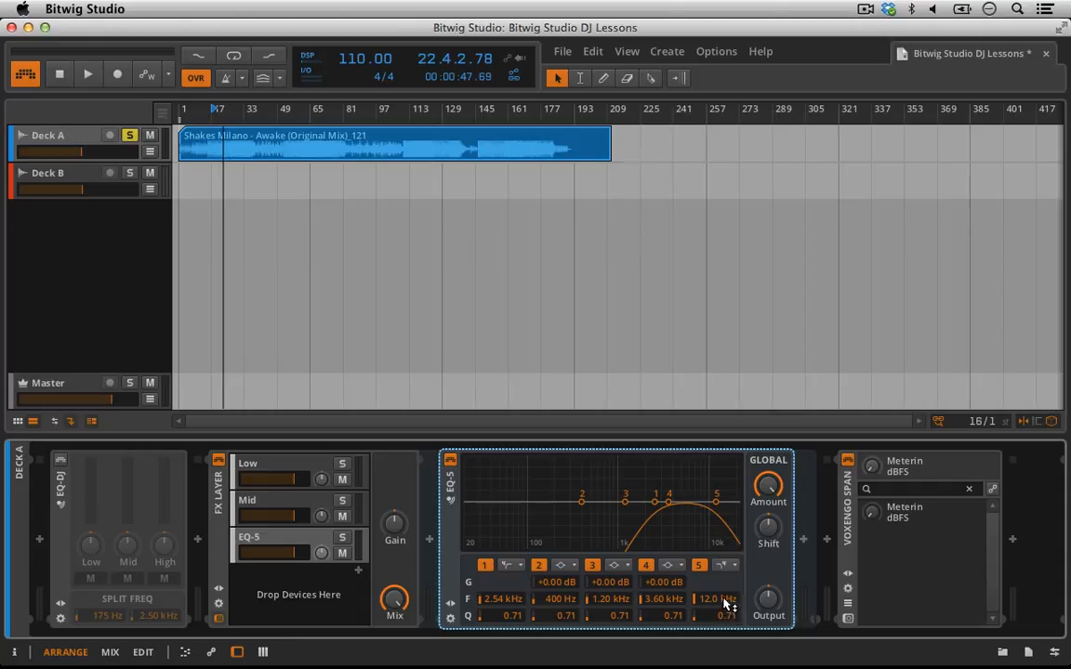
- Set the third layer's EQ-5 band 5 frequency to 20.0 kHz and start playback
{"action": "left_click_drag", "start_coordinate": [727, 605], "coordinate": [726, 577]}
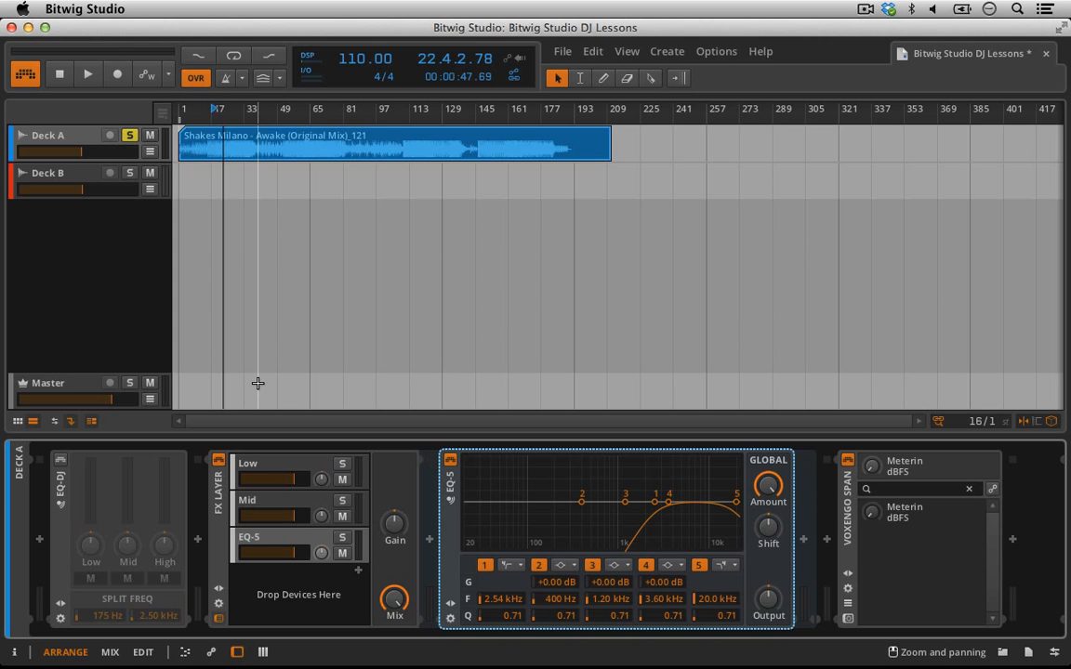
{"action": "key", "text": "space"}
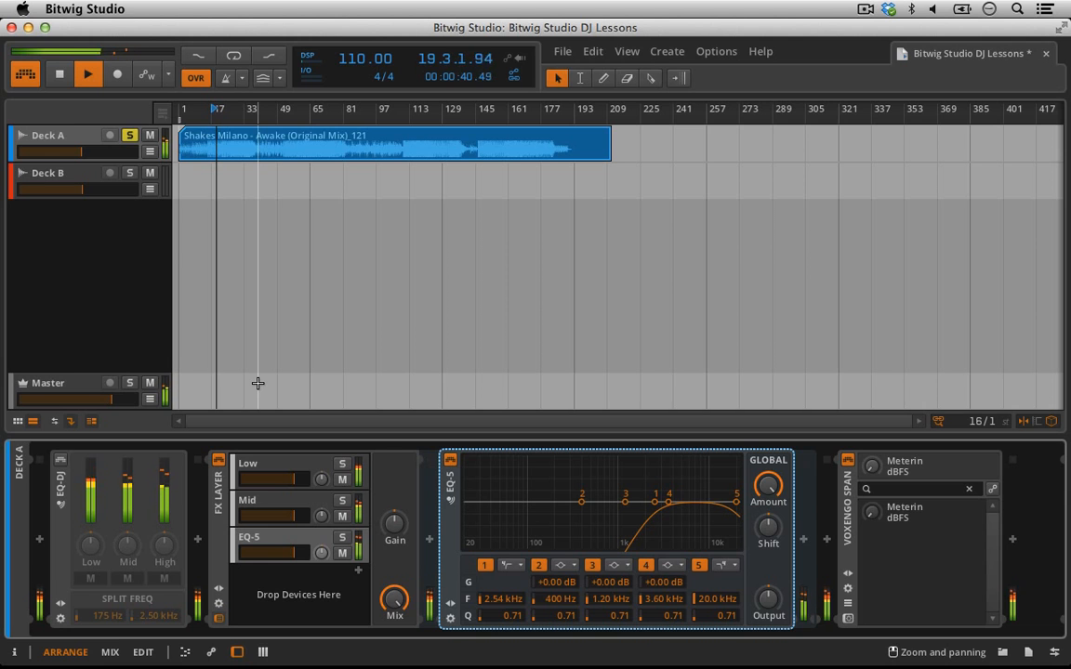
- Audition the three FX Layer bands by muting different layers during playback, stop playback and clear the mutes
{"action": "left_click", "coordinate": [342, 554]}
{"action": "left_click", "coordinate": [342, 479]}
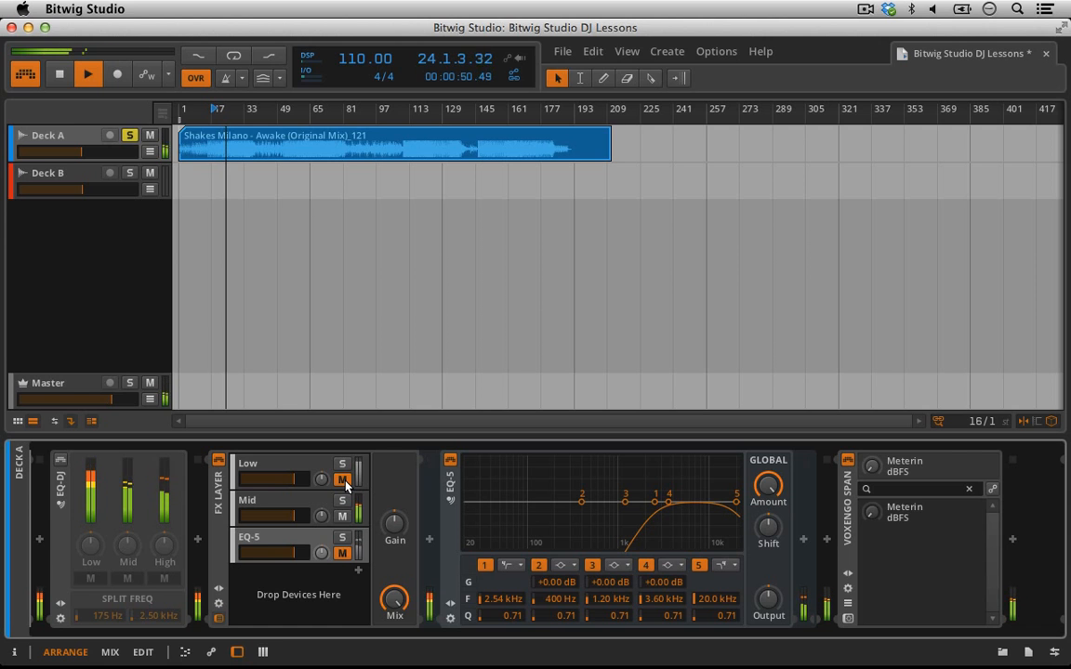
{"action": "left_click", "coordinate": [342, 517]}
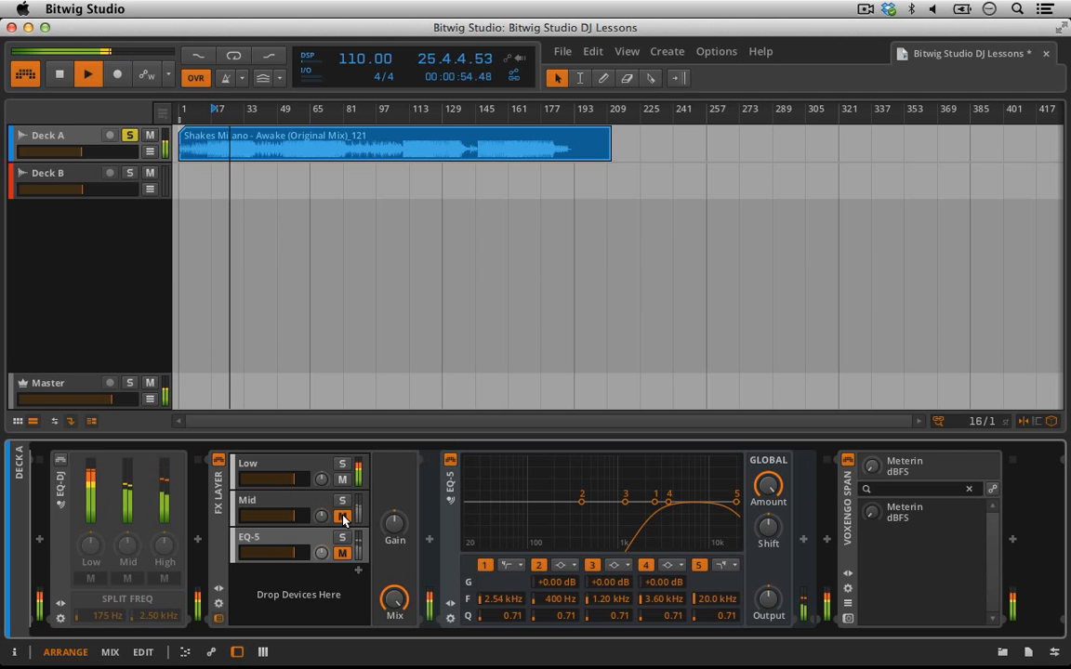
{"action": "left_click", "coordinate": [342, 515]}
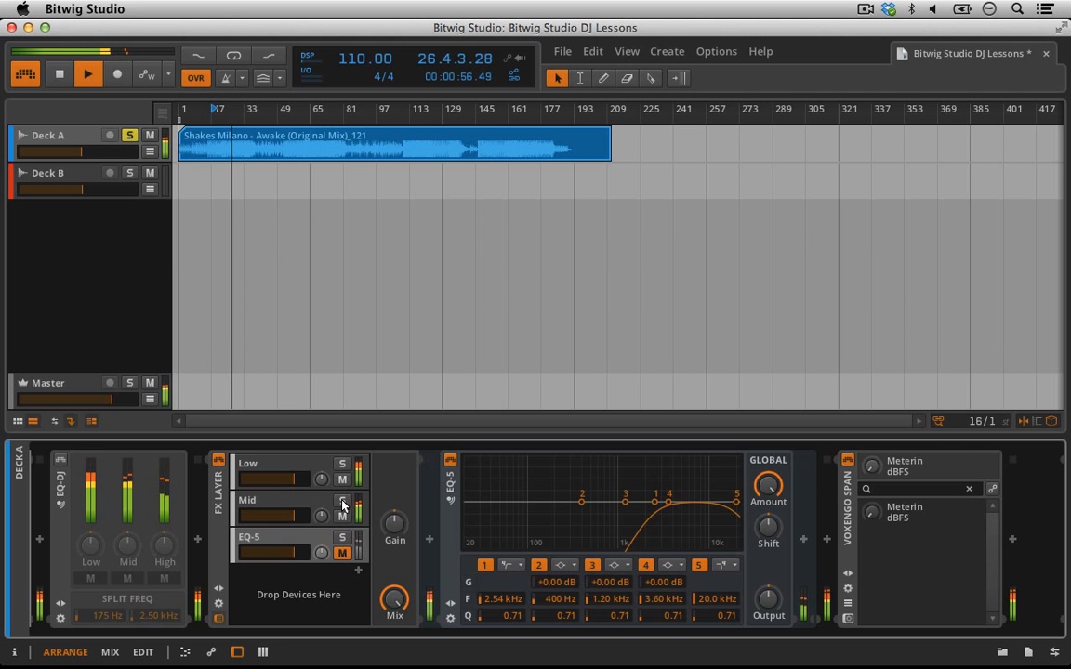
{"action": "left_click", "coordinate": [341, 554]}
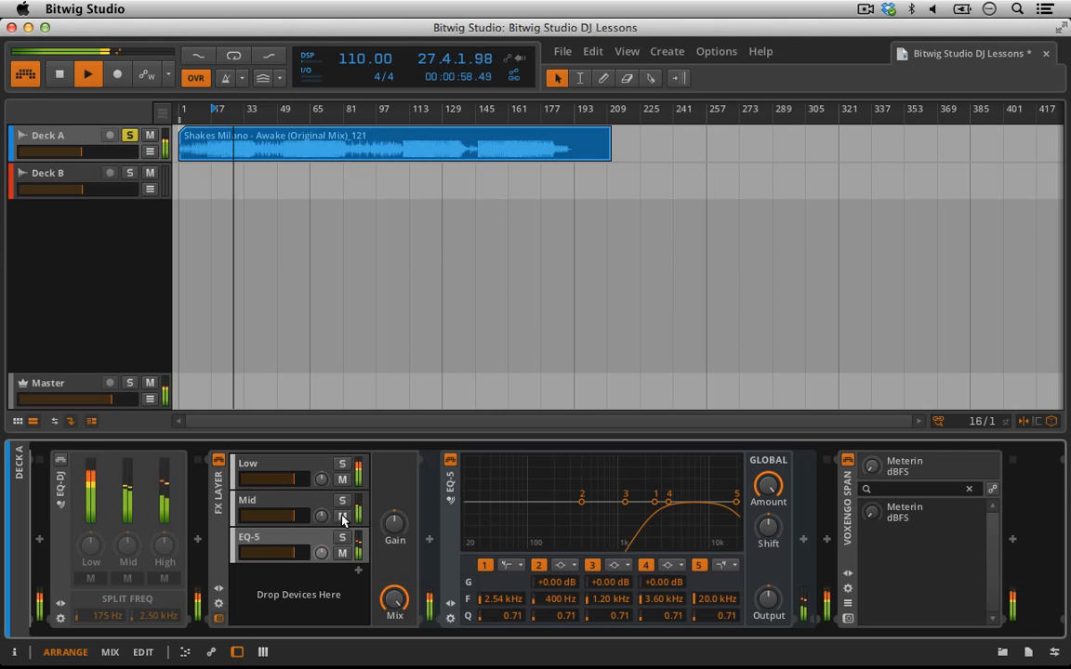
{"action": "left_click", "coordinate": [343, 517]}
{"action": "left_click", "coordinate": [342, 479]}
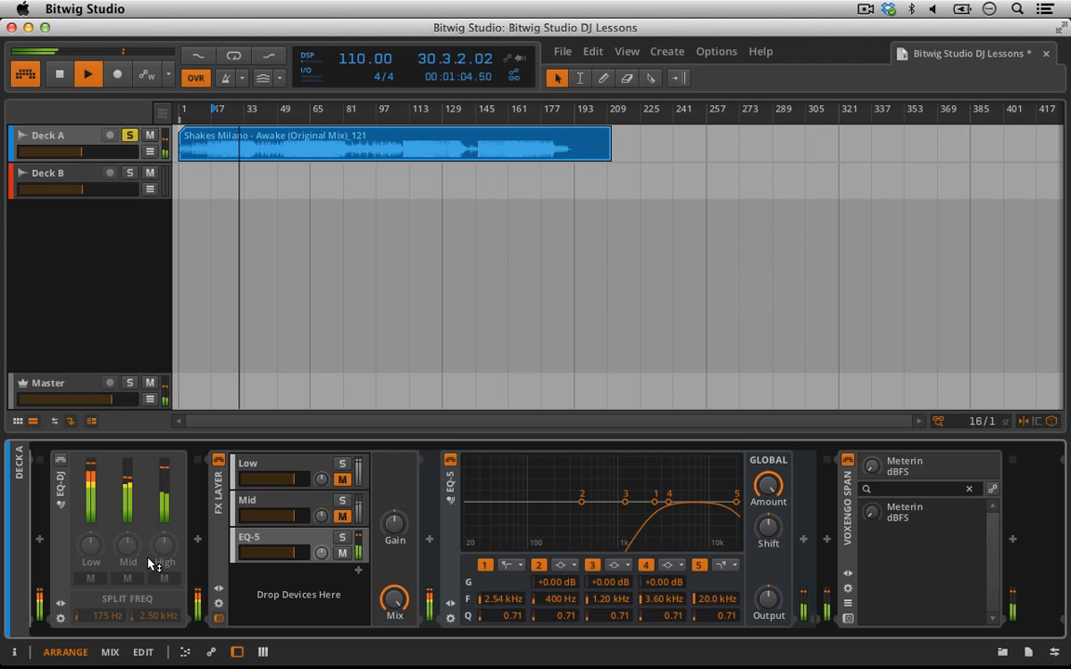
{"action": "key", "text": "space"}
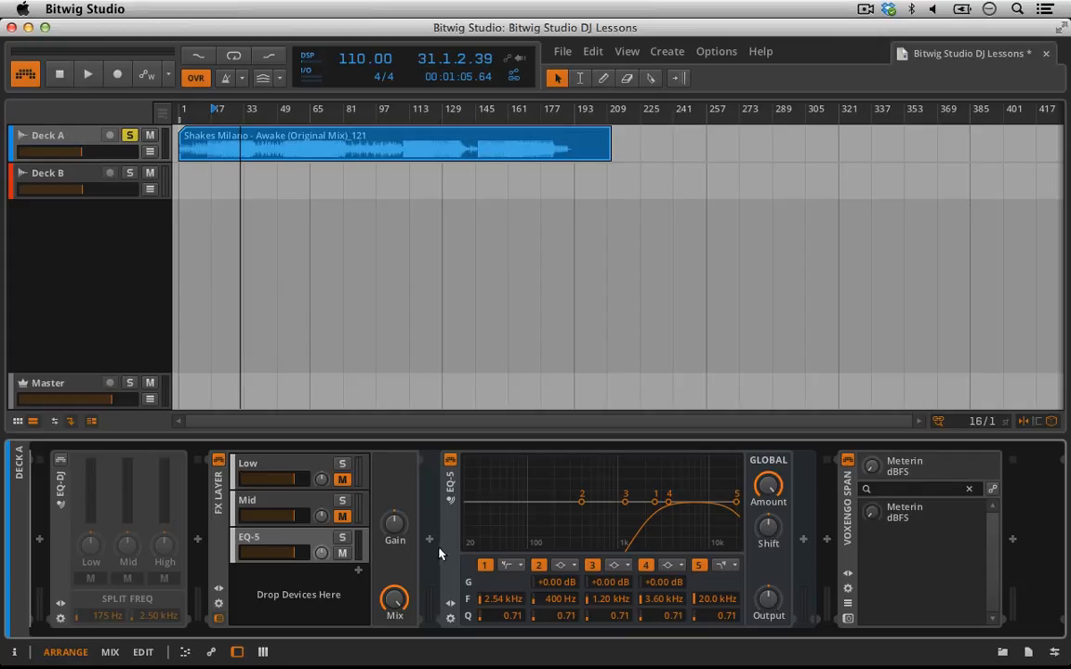
{"action": "left_click", "coordinate": [343, 480]}
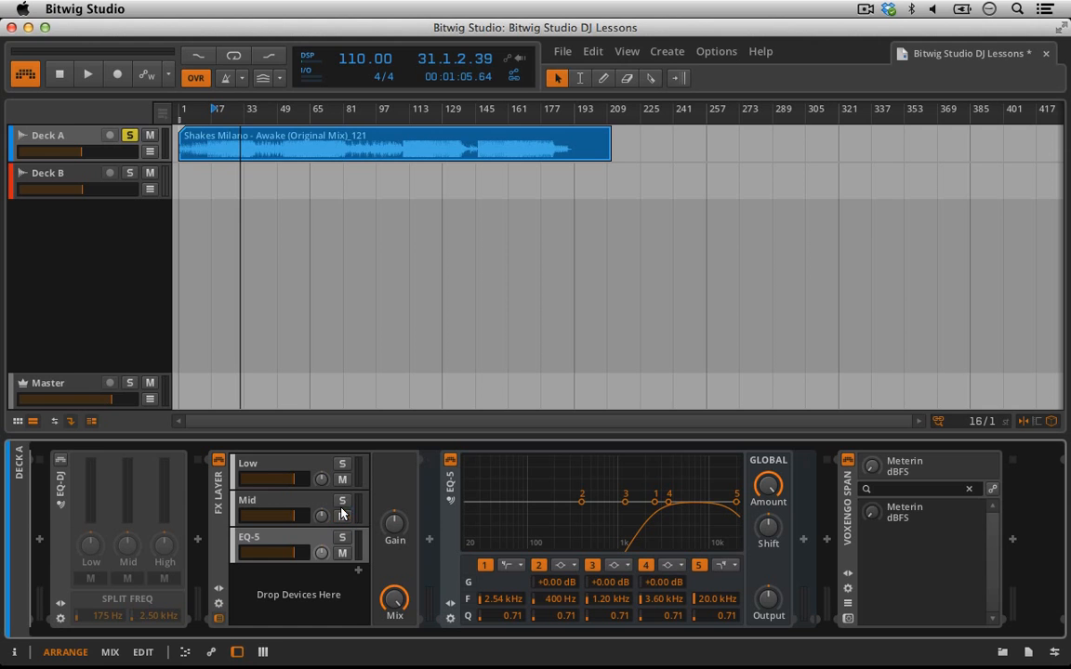
- Solo the Low layer, start playback and try raising its EQ-5 output gain to about +7.3 dB
{"action": "left_click", "coordinate": [342, 467]}
{"action": "key", "text": "space"}
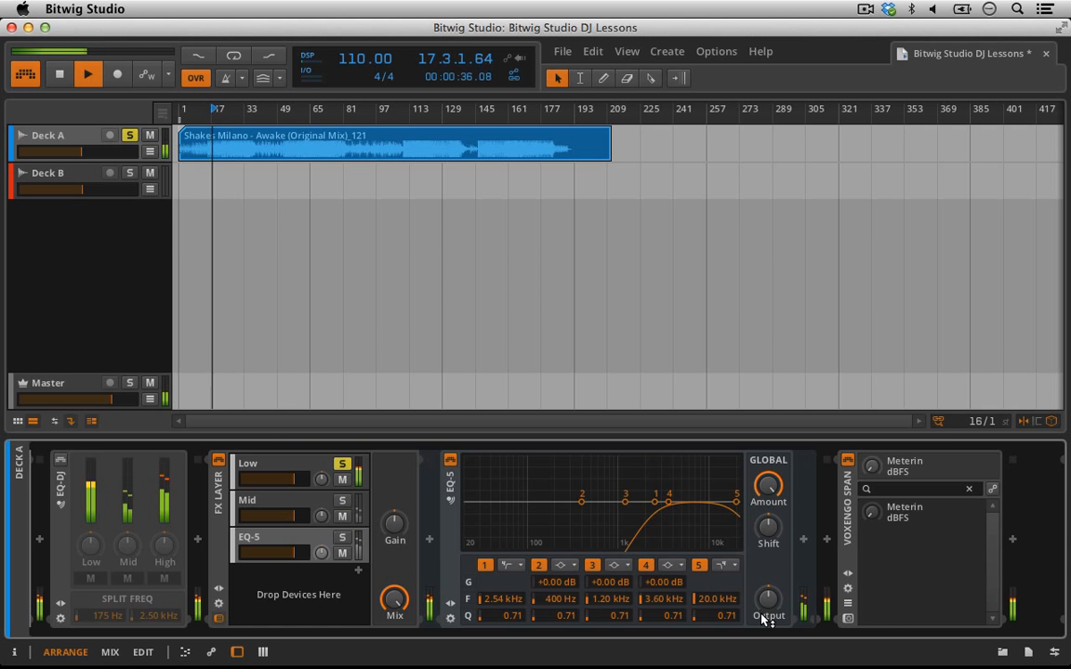
{"action": "left_click_drag", "start_coordinate": [768, 602], "coordinate": [768, 582]}
{"action": "left_click", "coordinate": [278, 465]}
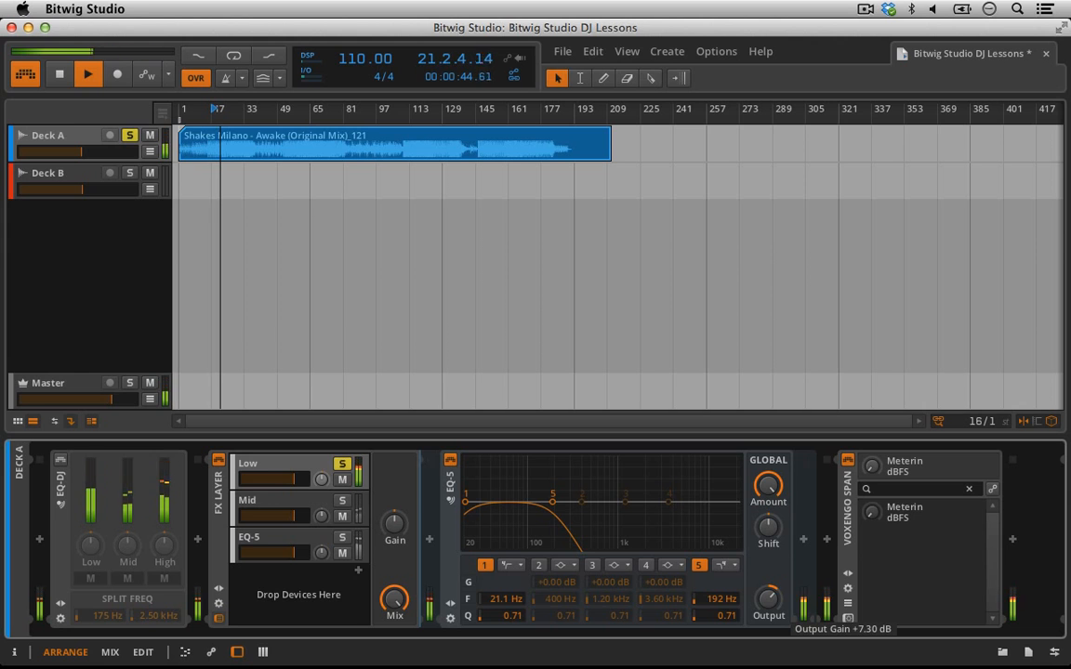
- Solo the Mid layer instead of Low and try out its EQ-5 output gain
{"action": "left_click", "coordinate": [342, 503]}
{"action": "left_click", "coordinate": [342, 466]}
{"action": "left_click", "coordinate": [327, 497]}
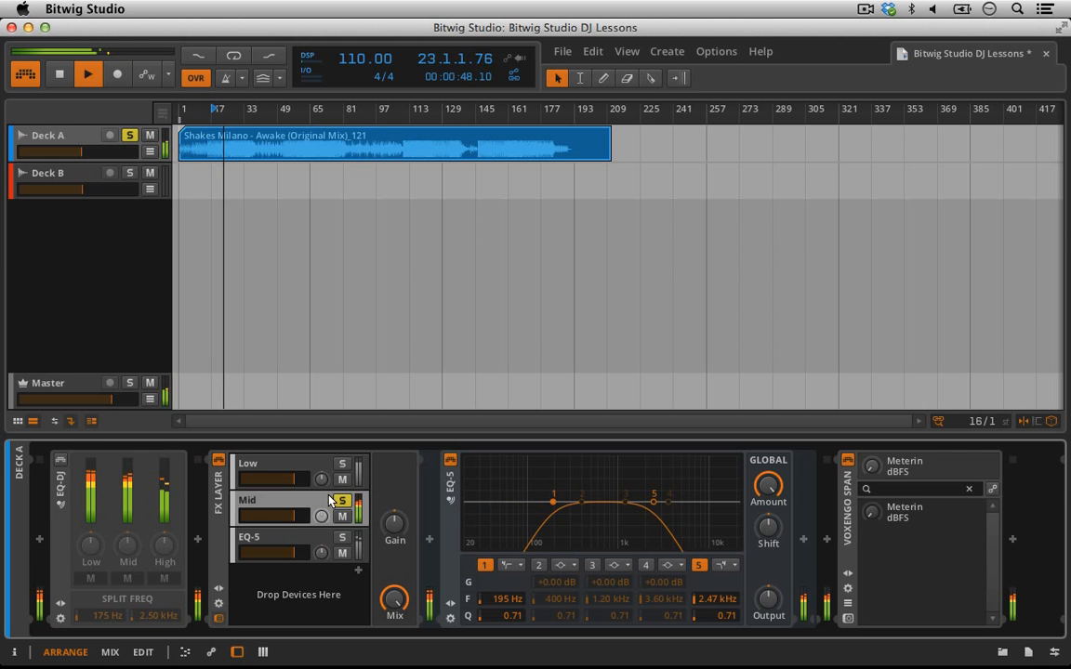
{"action": "mouse_move", "coordinate": [770, 601]}
{"action": "left_mouse_down"}
{"action": "mouse_move", "coordinate": [769, 620]}
{"action": "mouse_move", "coordinate": [782, 605]}
{"action": "left_mouse_up"}
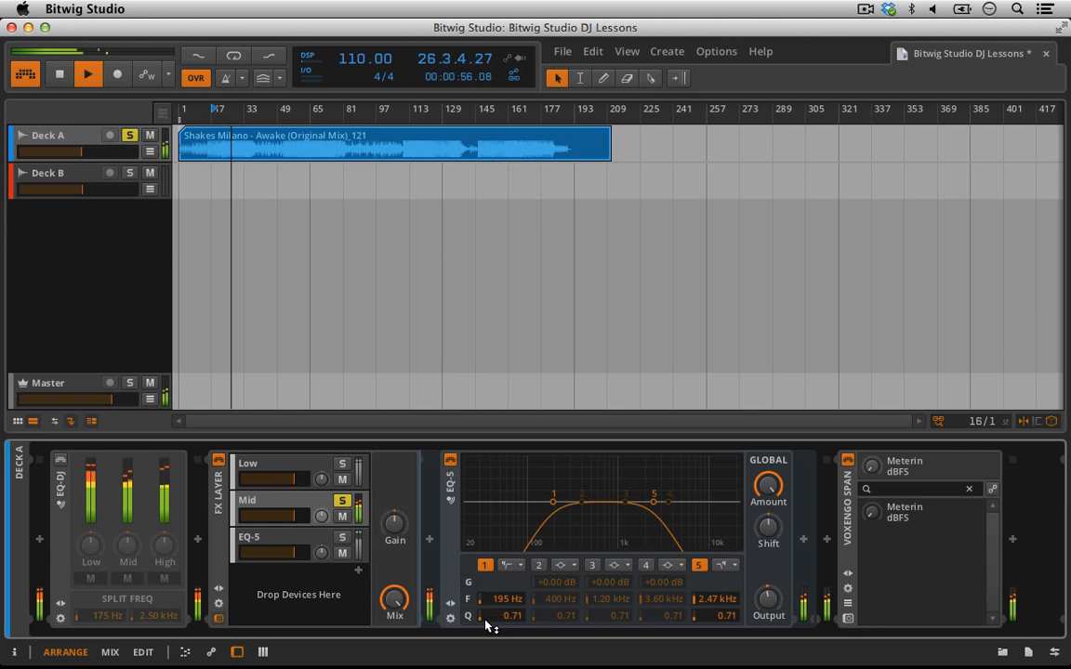
- Show the FX Layer's macro controls, unsolo Mid, stop playback and turn all three EQ-5 outputs down to minimum
{"action": "left_click", "coordinate": [220, 590]}
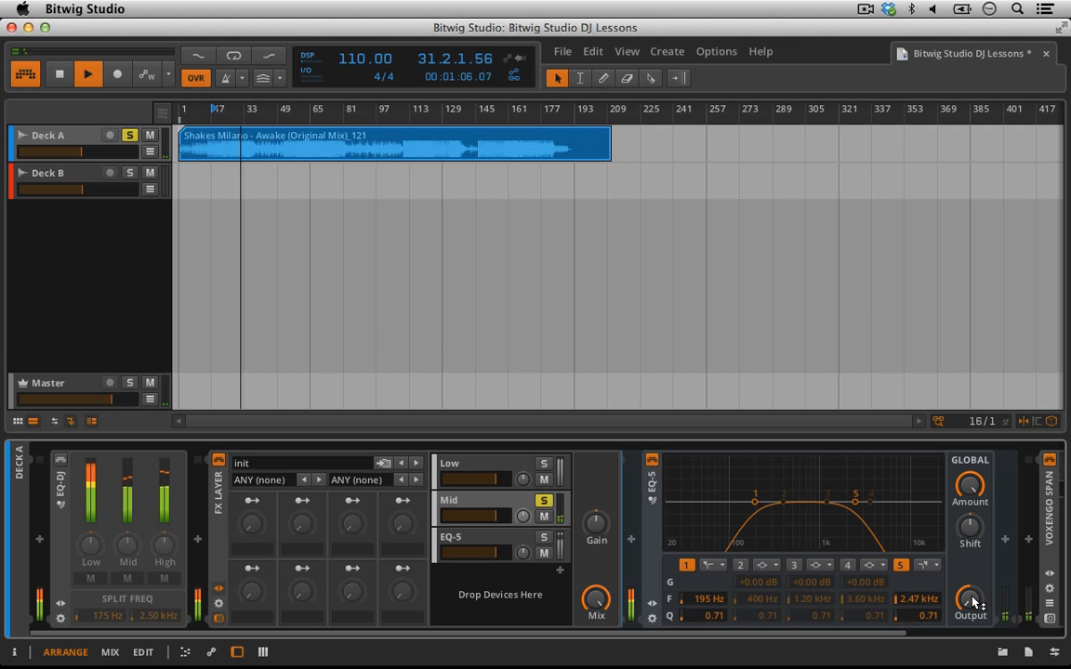
{"action": "left_click", "coordinate": [543, 499]}
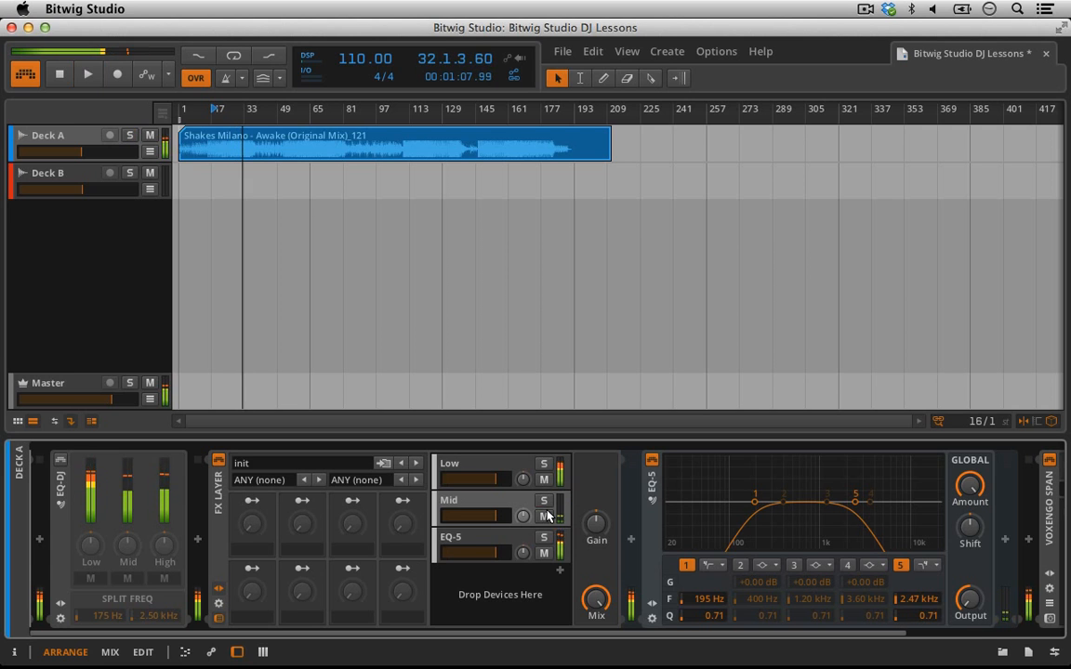
{"action": "left_click", "coordinate": [470, 507]}
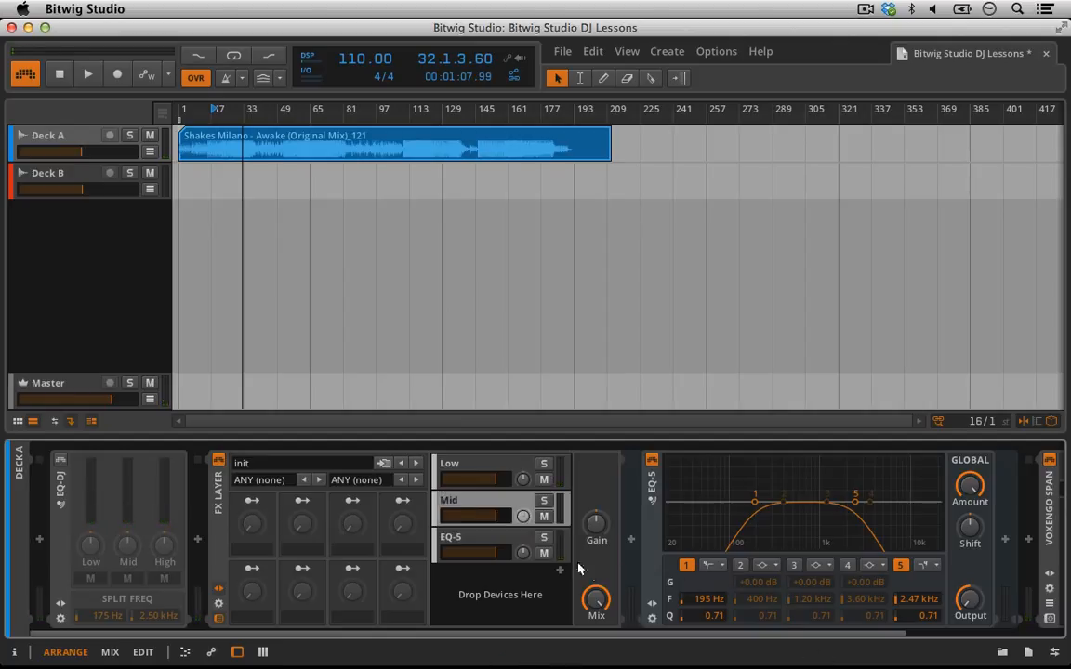
{"action": "left_click", "coordinate": [490, 471]}
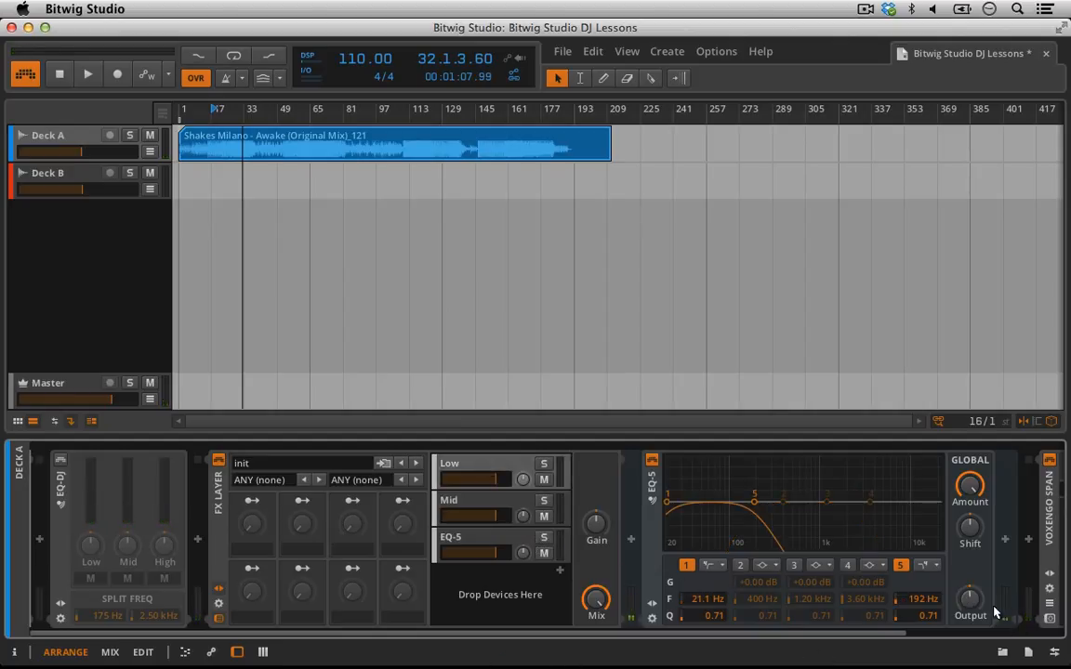
{"action": "left_click", "coordinate": [472, 546]}
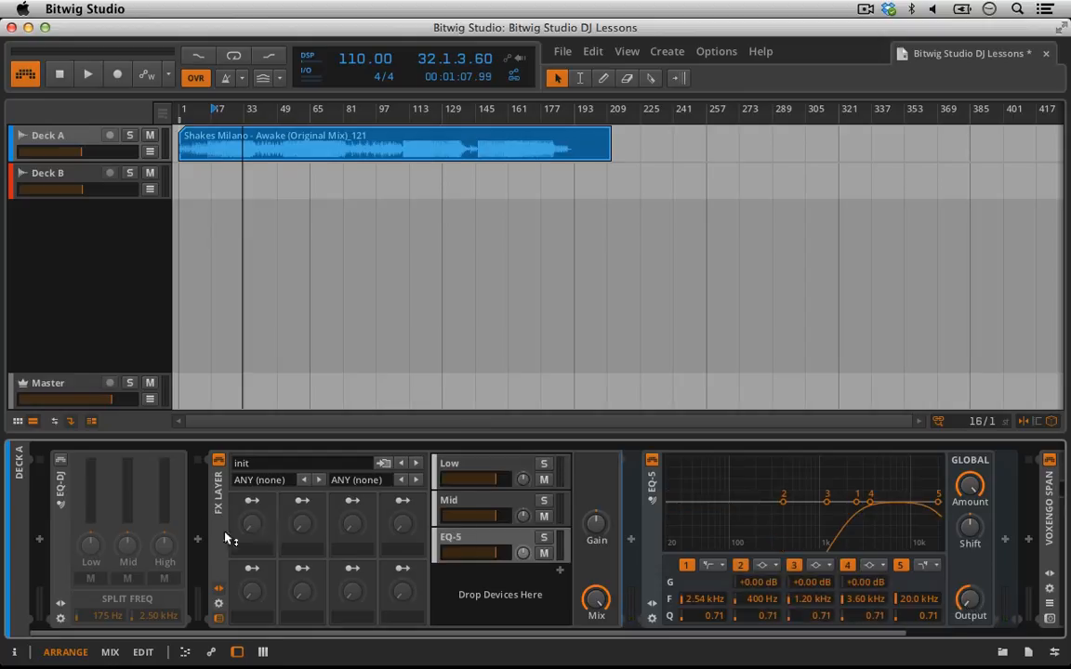
- Map the FX Layer's first macro to the Low layer's EQ-5 output and rename the macro Lows
{"action": "left_click", "coordinate": [487, 462]}
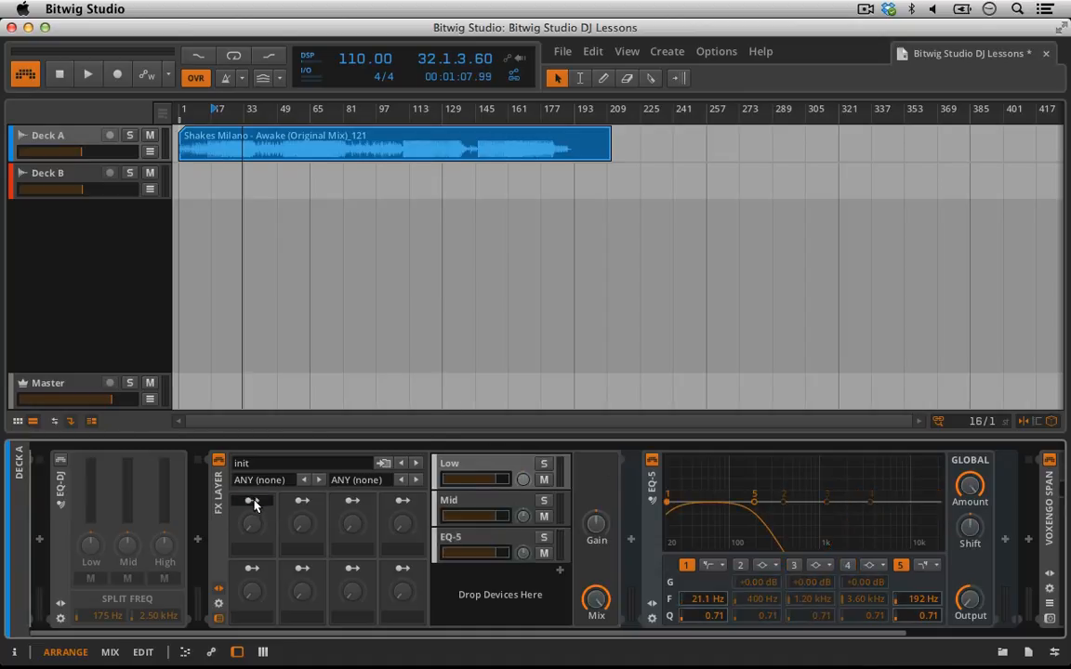
{"action": "left_click", "coordinate": [972, 600]}
{"action": "left_click_drag", "start_coordinate": [970, 599], "coordinate": [970, 592]}
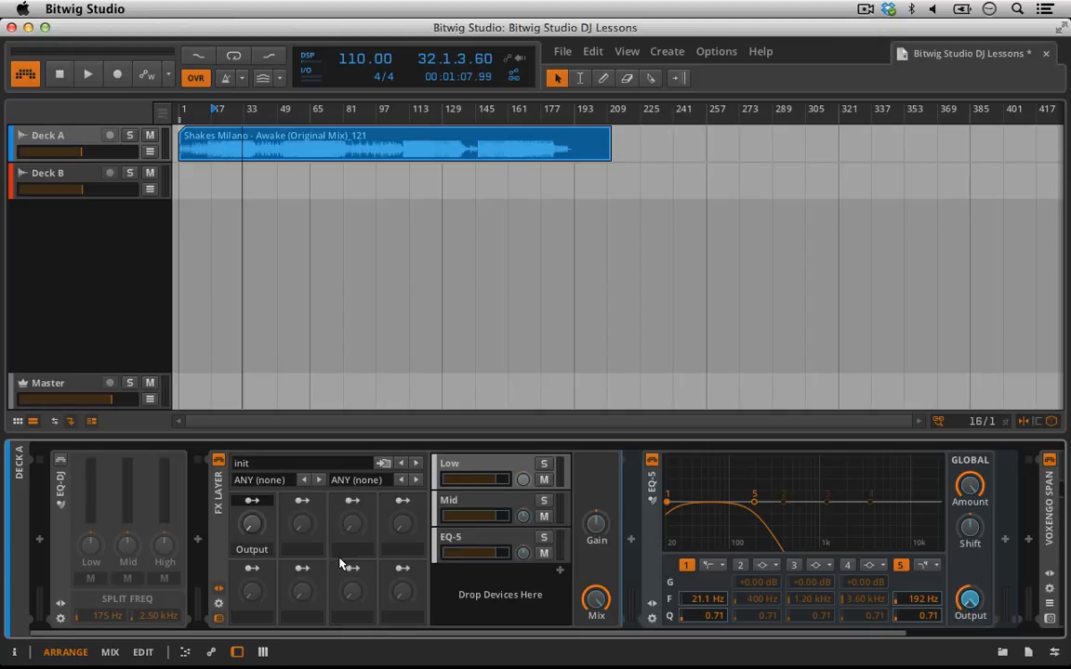
{"action": "double_click", "coordinate": [251, 549]}
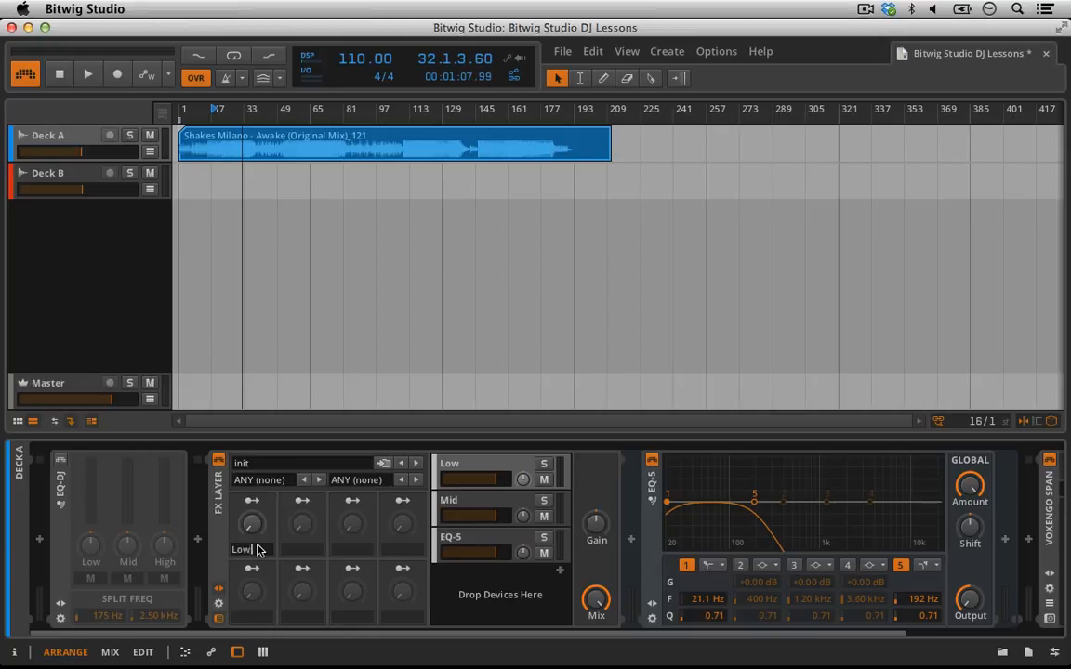
{"action": "key", "text": "Return"}
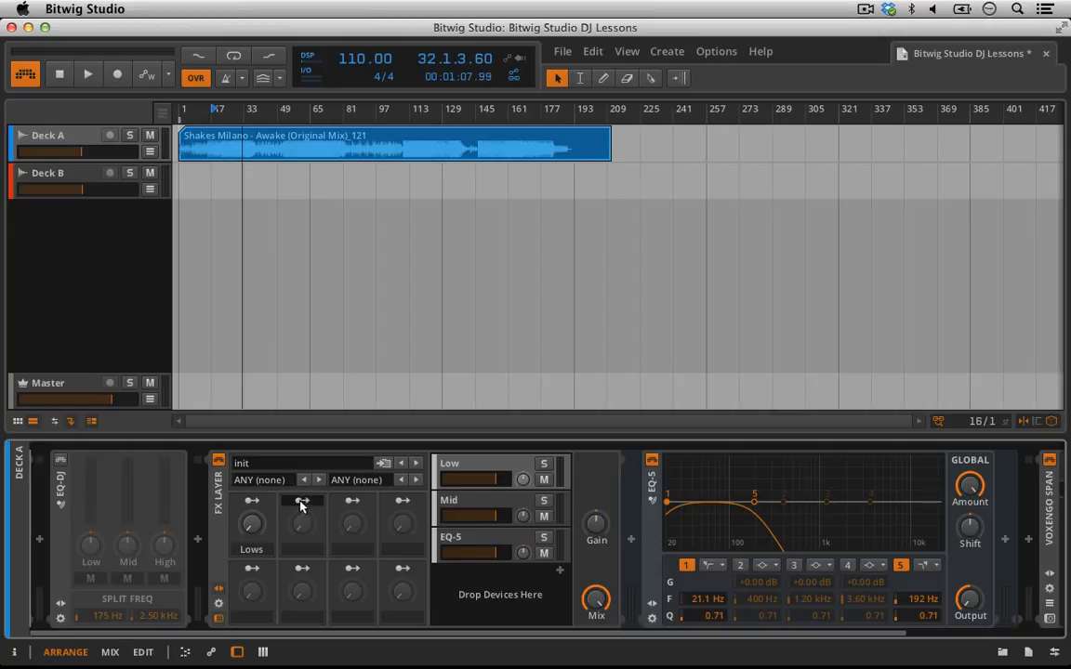
- Map the second macro to the Mid layer's EQ-5 output and rename the macro Mids
{"action": "left_click", "coordinate": [453, 512]}
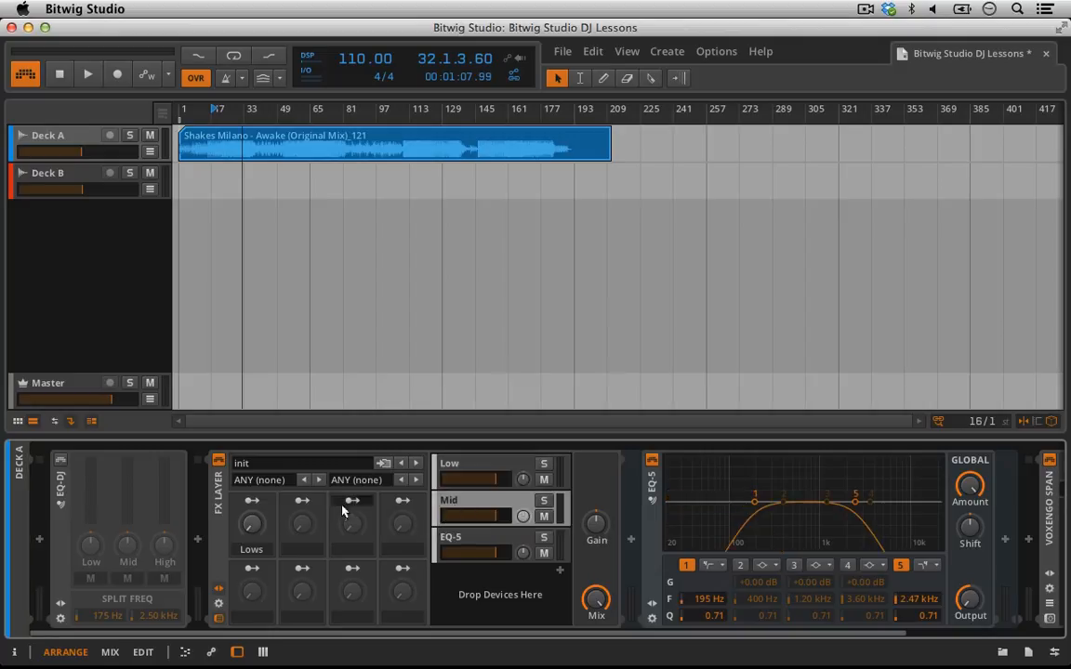
{"action": "left_click", "coordinate": [302, 501]}
{"action": "left_click", "coordinate": [969, 601]}
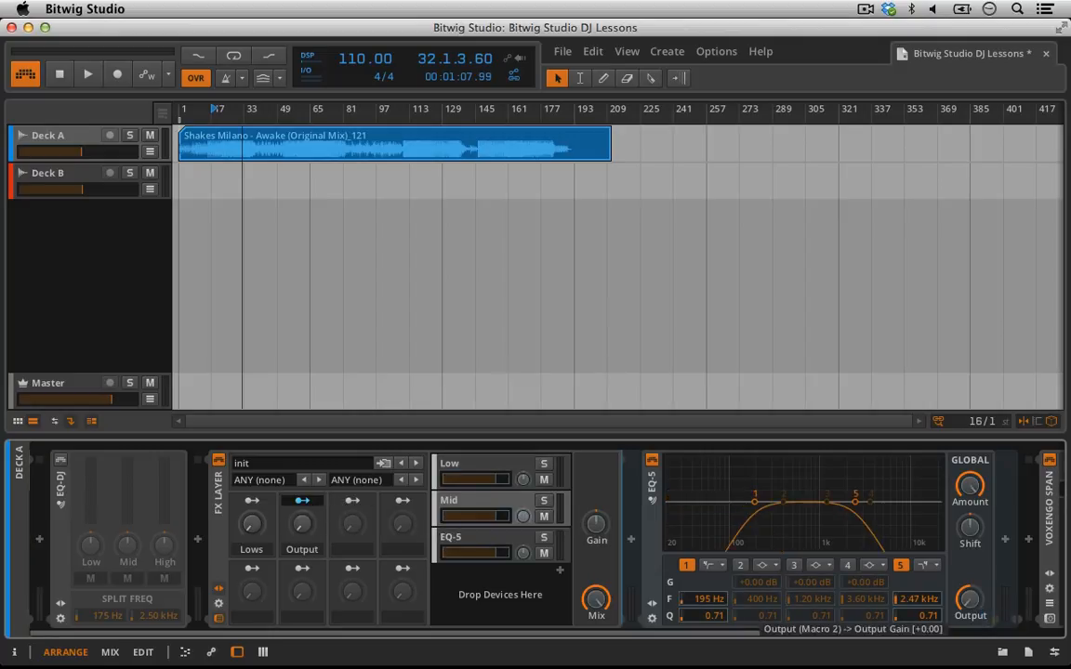
{"action": "left_click", "coordinate": [309, 502]}
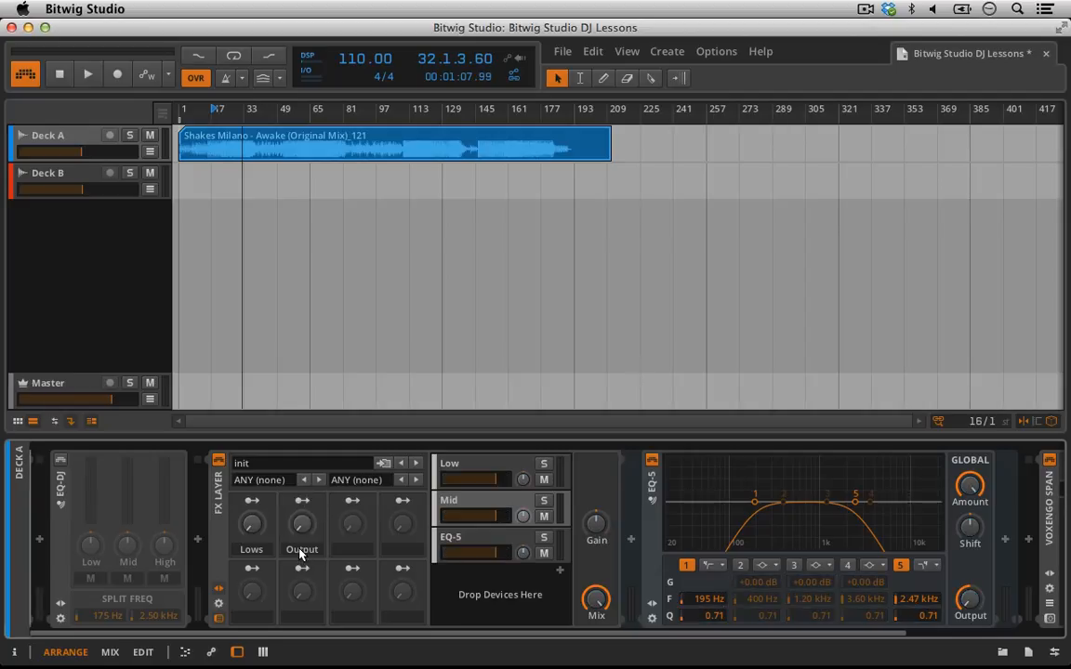
{"action": "double_click", "coordinate": [300, 549]}
{"action": "type", "text": "Mids"}
{"action": "key", "text": "Return"}
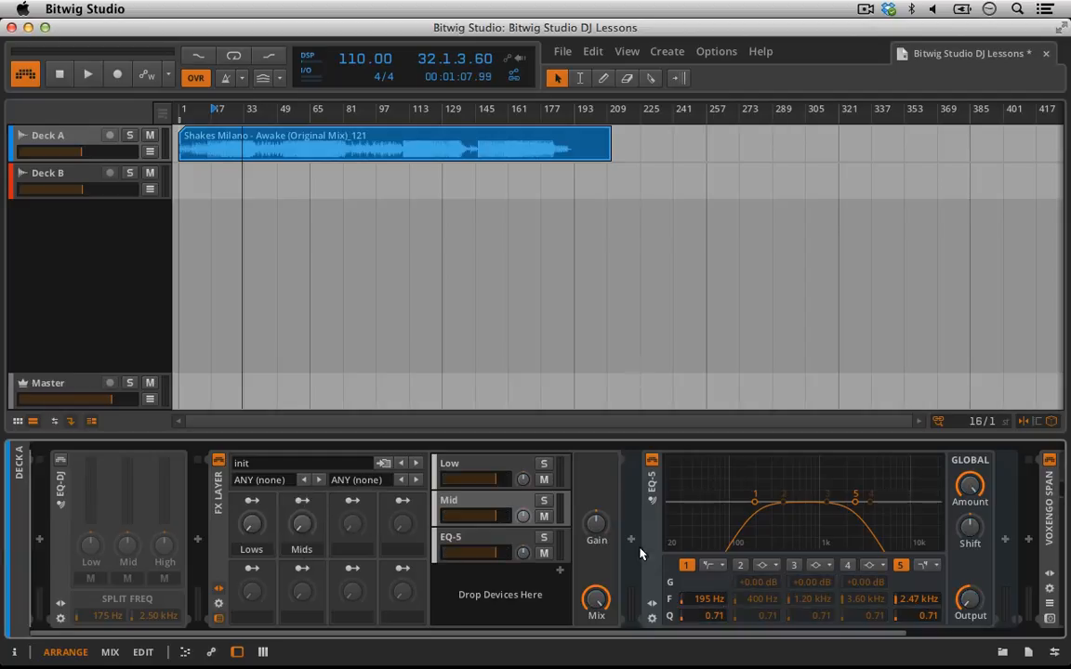
- Map the third macro to the third layer's EQ-5 output with a +48.00 range and rename the macro Highs
{"action": "left_click", "coordinate": [493, 541]}
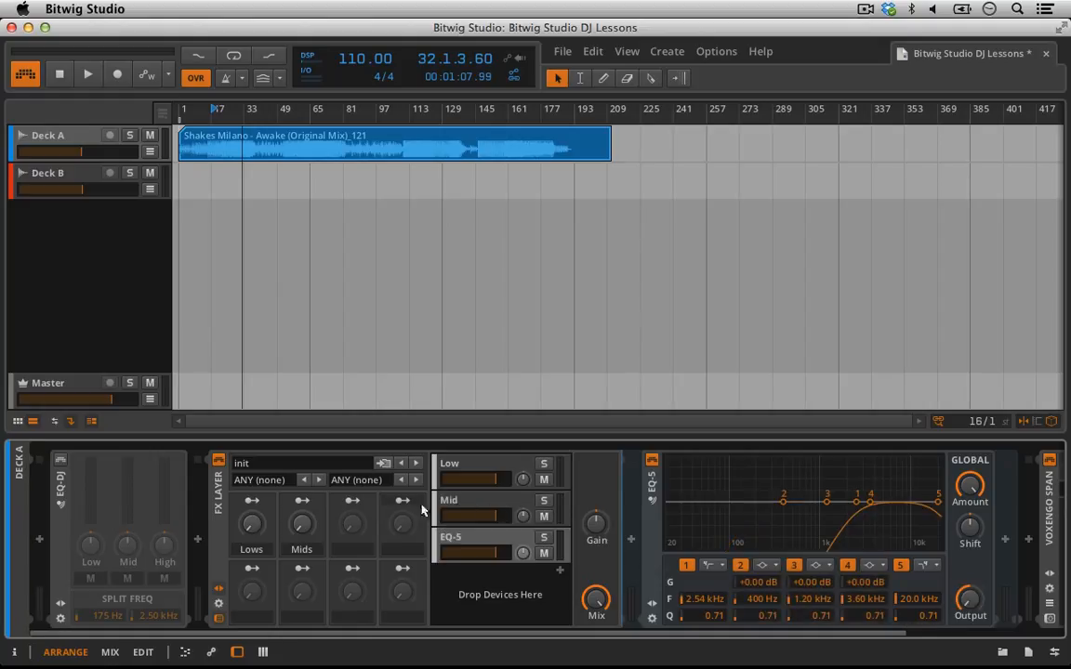
{"action": "left_click", "coordinate": [352, 500]}
{"action": "left_click", "coordinate": [975, 606]}
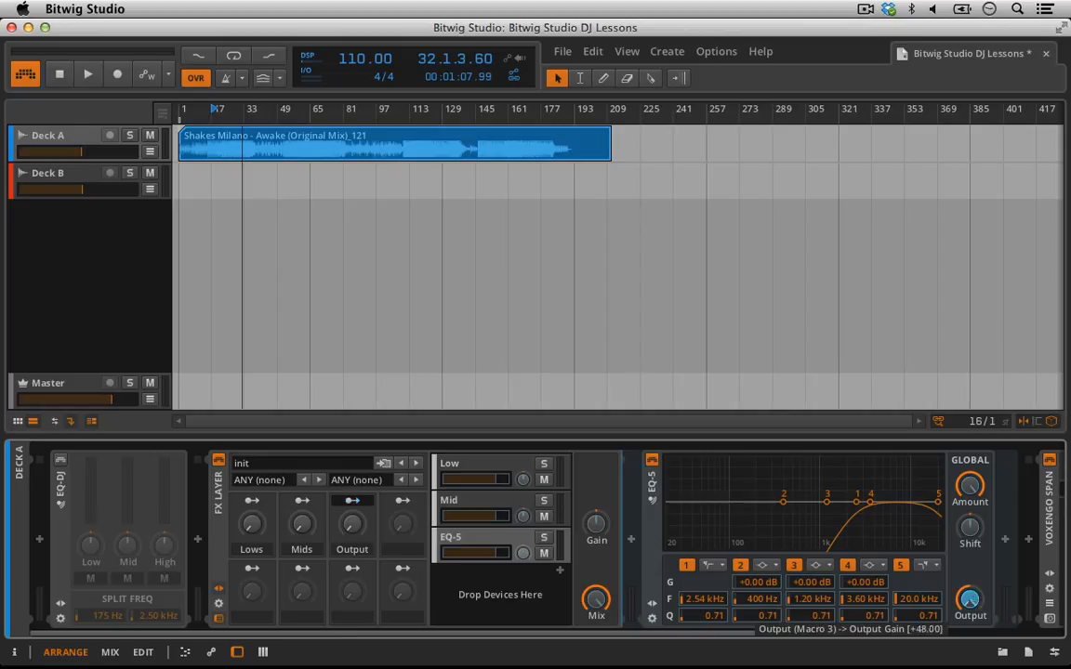
{"action": "double_click", "coordinate": [349, 550]}
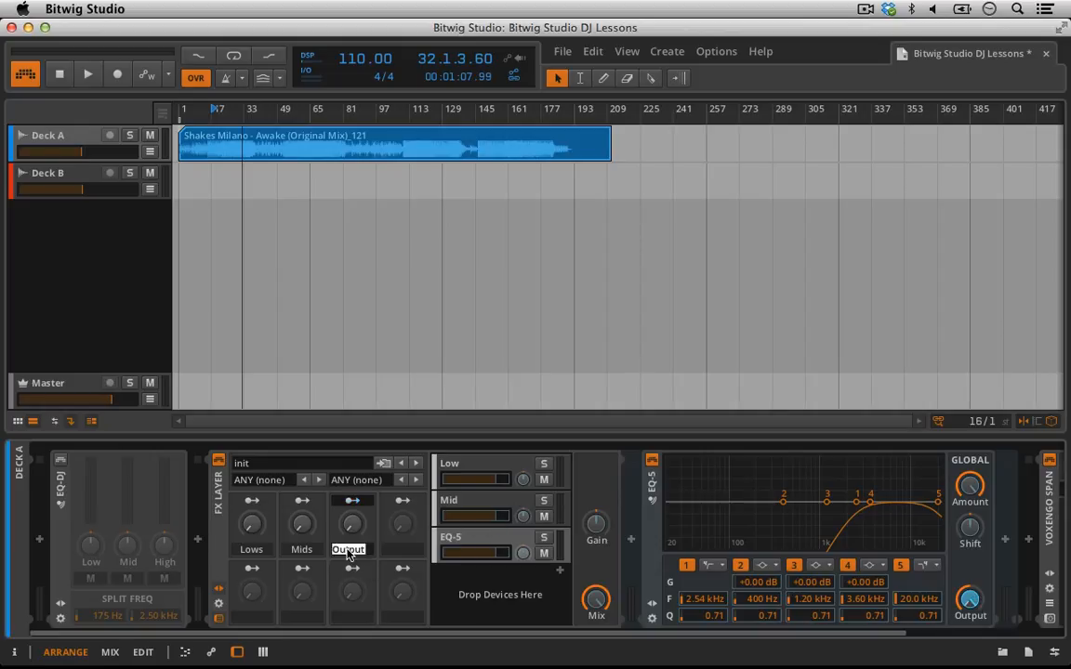
{"action": "type", "text": "Highs"}
{"action": "key", "text": "Return"}
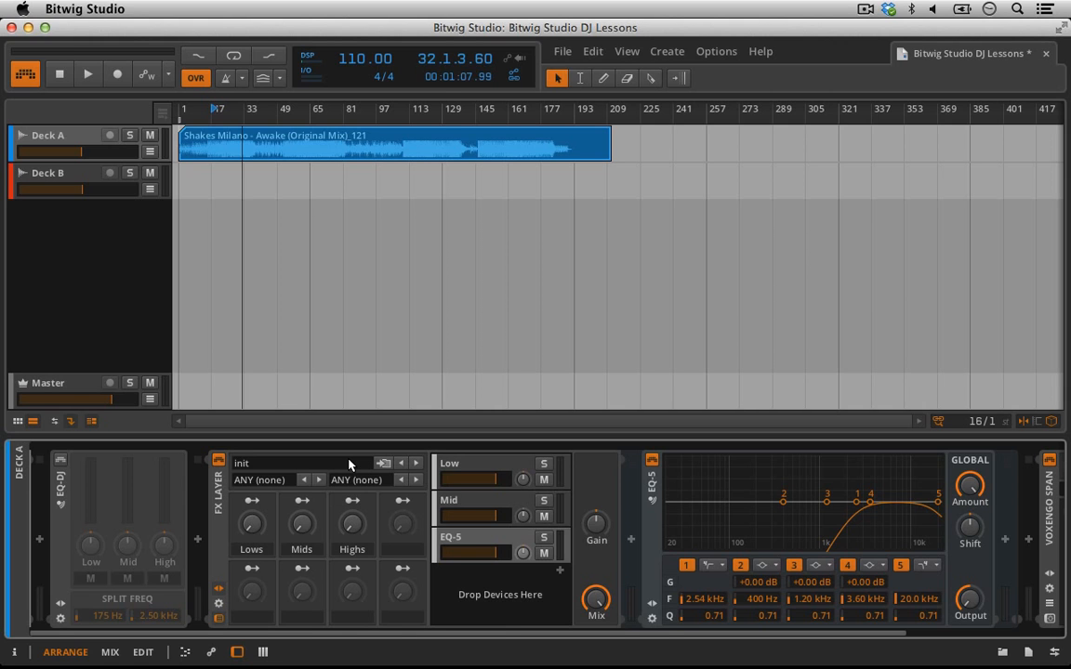
- Turn the third EQ-5's output fully down, restart playback and raise the Lows macro to about 31.5 %
{"action": "key", "text": "space"}
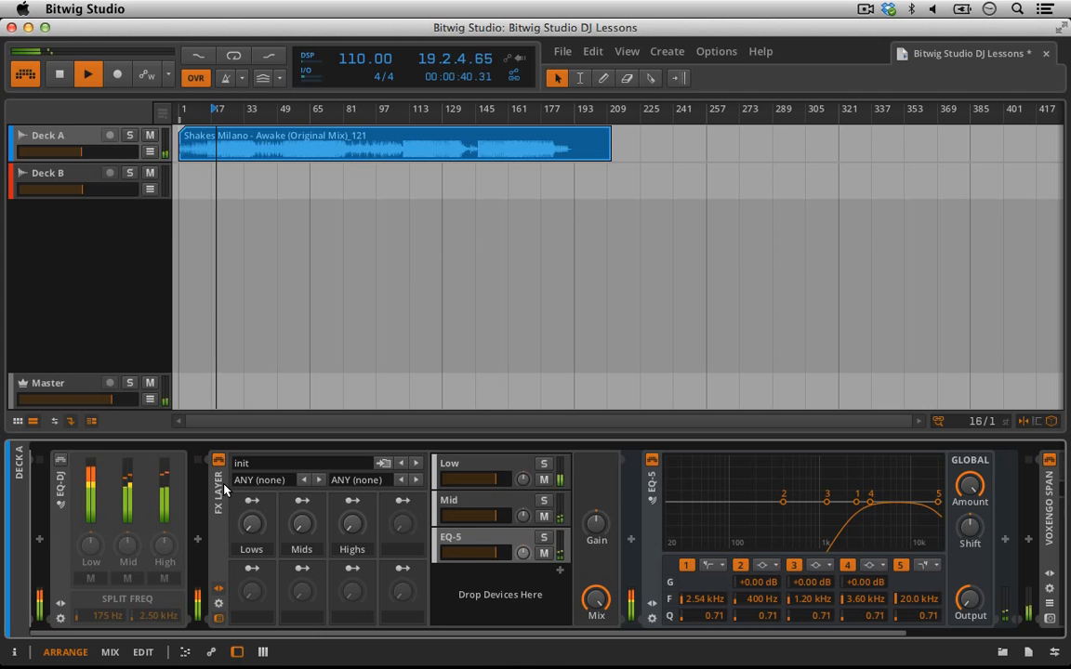
{"action": "key", "text": "space"}
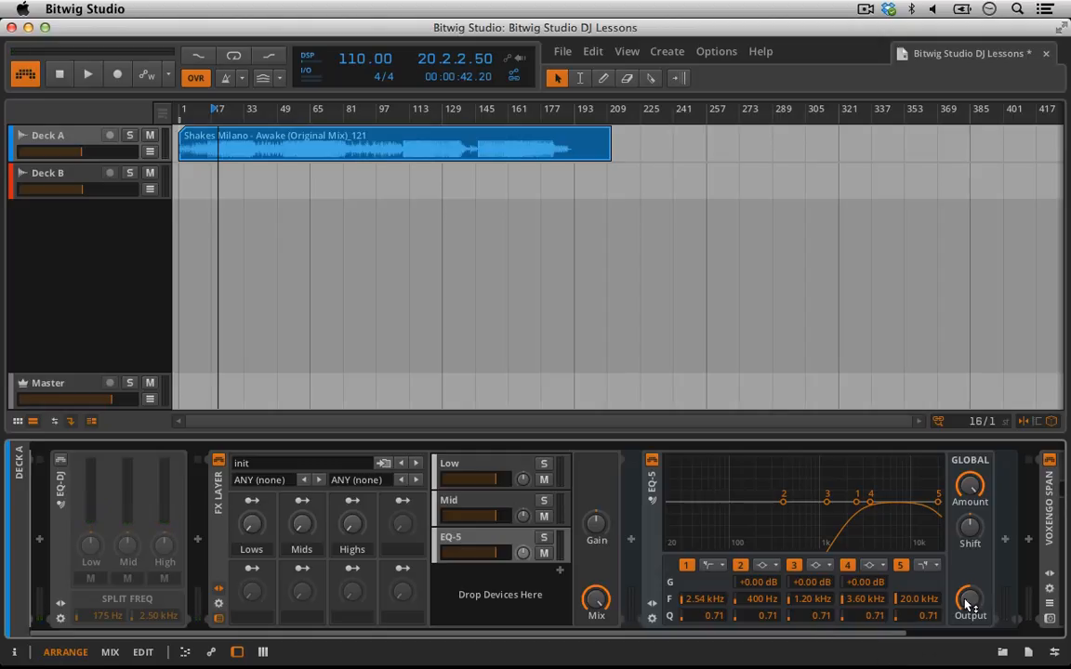
{"action": "left_click_drag", "start_coordinate": [966, 604], "coordinate": [967, 641]}
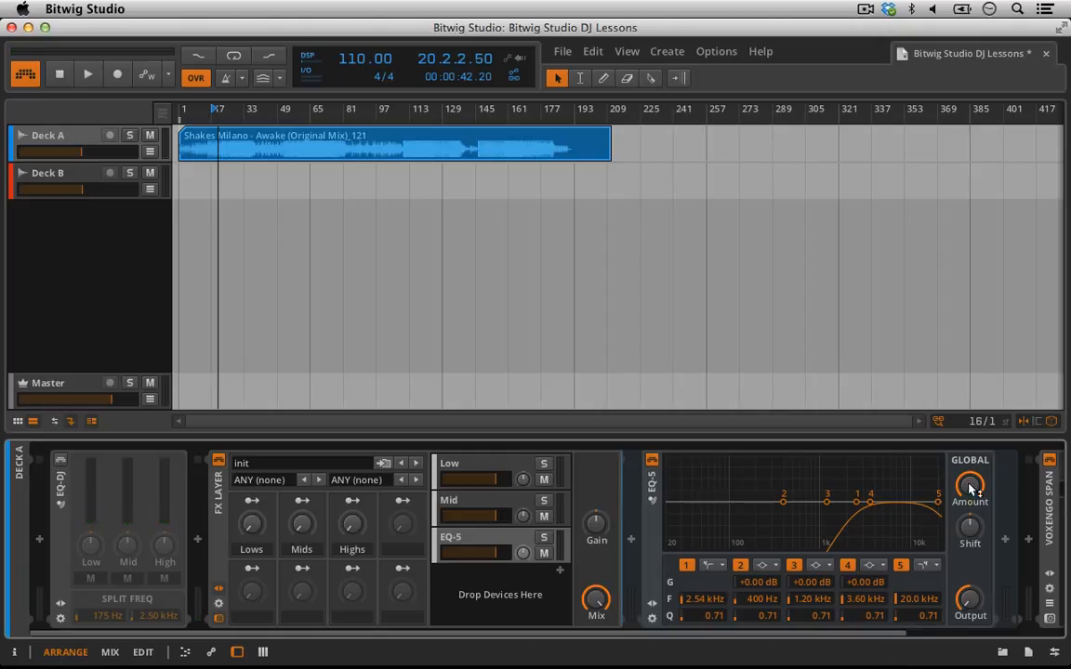
{"action": "key", "text": "space"}
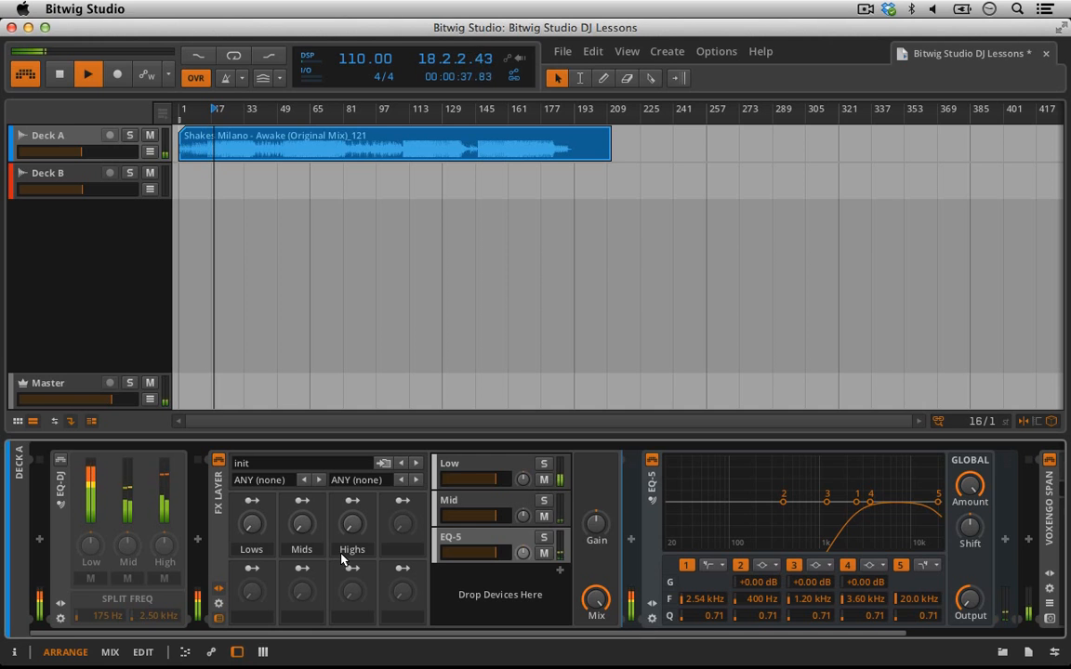
{"action": "left_click_drag", "start_coordinate": [251, 523], "coordinate": [251, 494]}
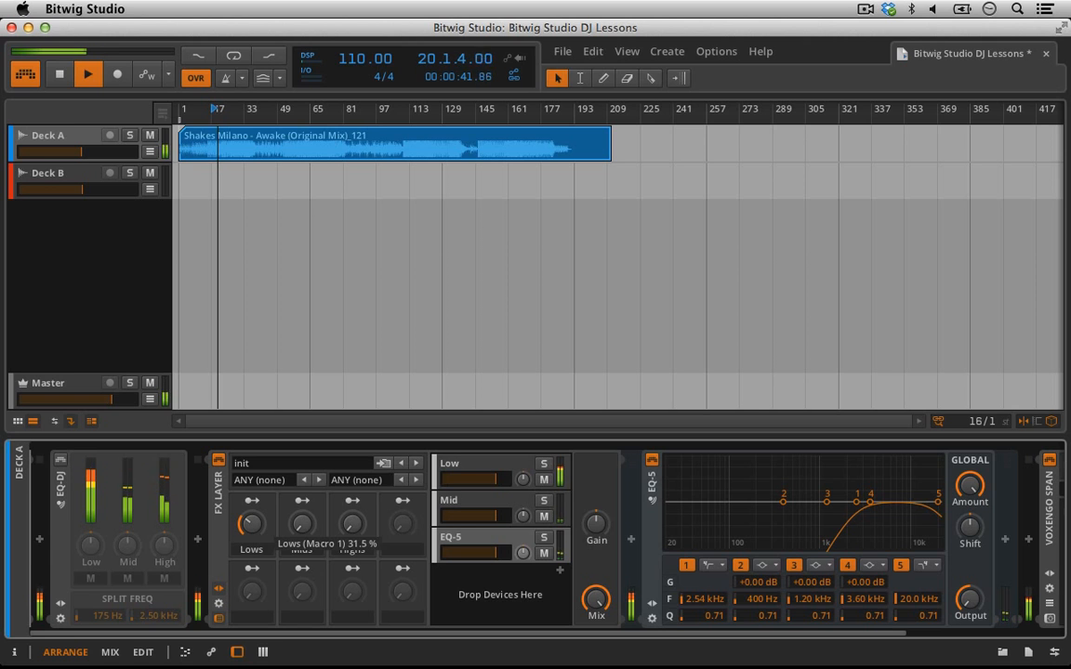
- With the track playing, raise the Lows macro to 50.0 % and bring the Mids and Highs macros up to about their midpoints
{"action": "left_click_drag", "start_coordinate": [301, 523], "coordinate": [301, 490]}
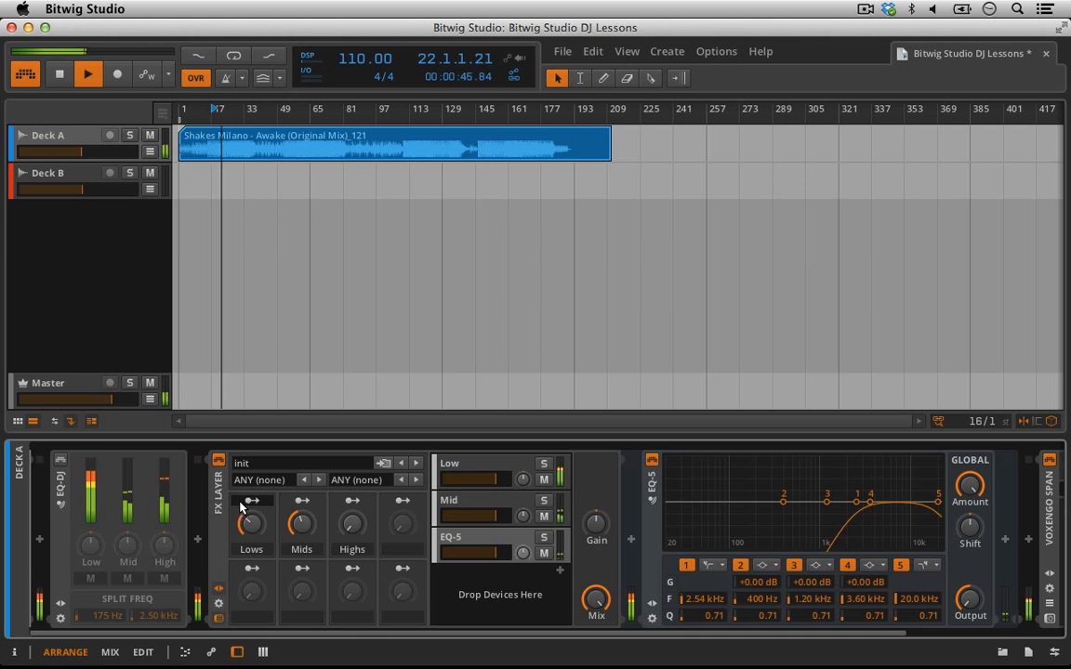
{"action": "mouse_move", "coordinate": [256, 526]}
{"action": "left_mouse_down"}
{"action": "mouse_move", "coordinate": [255, 465]}
{"action": "mouse_move", "coordinate": [256, 516]}
{"action": "left_mouse_up"}
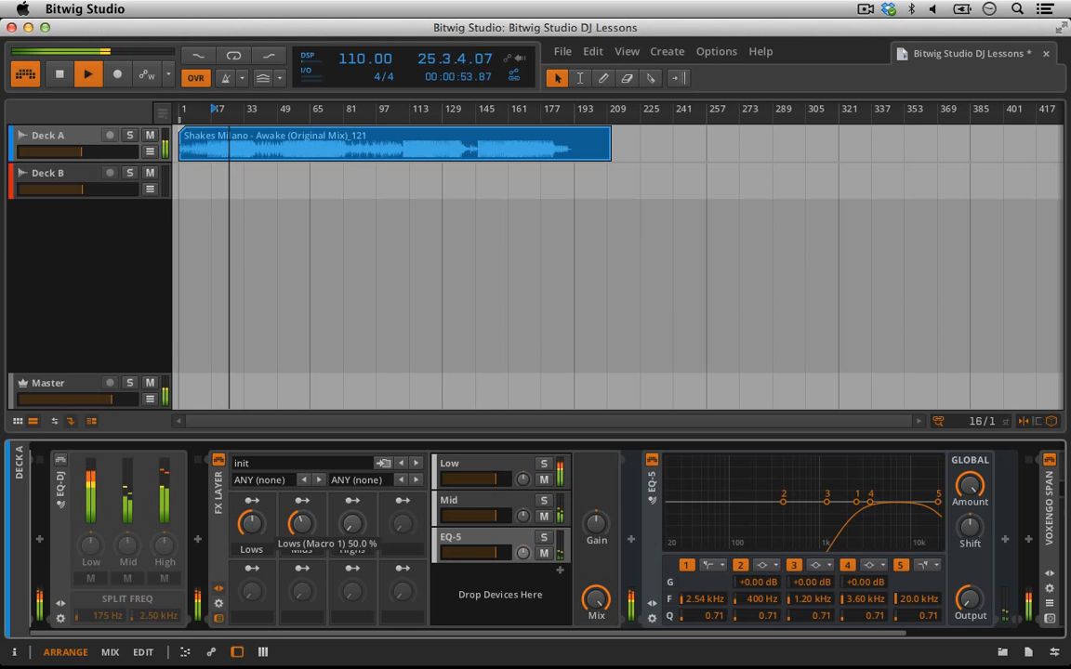
{"action": "left_click_drag", "start_coordinate": [302, 523], "coordinate": [349, 485]}
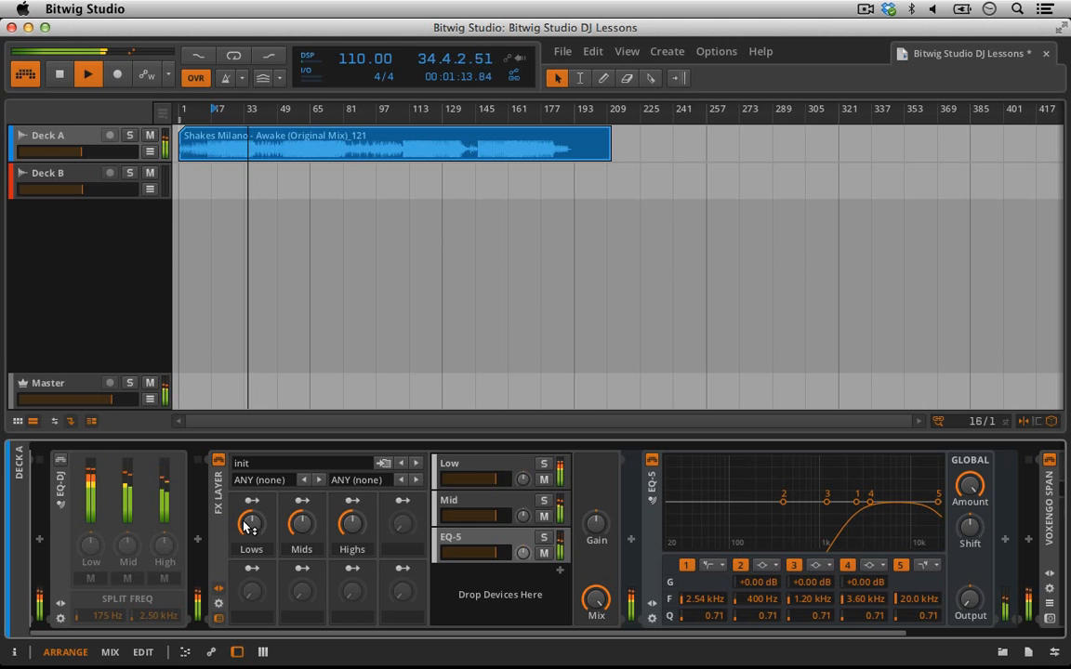
- Turn the Lows and Highs macros well down and raise the Mids macro slightly above its midpoint during playback
{"action": "left_click_drag", "start_coordinate": [249, 527], "coordinate": [250, 568]}
{"action": "left_click_drag", "start_coordinate": [311, 518], "coordinate": [361, 534]}
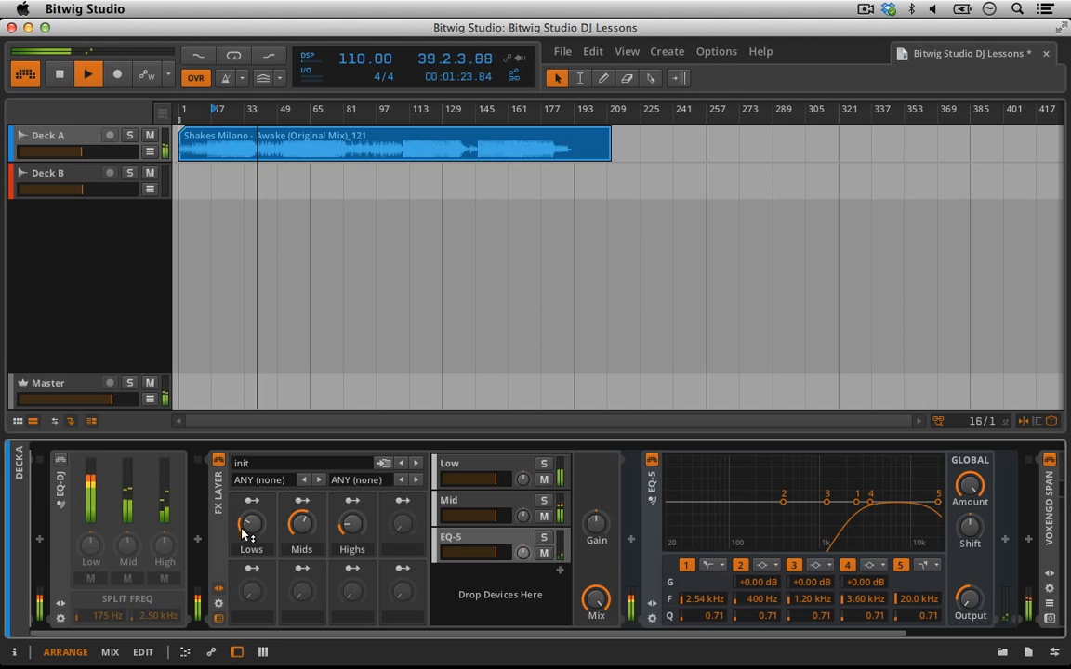
{"action": "left_click_drag", "start_coordinate": [244, 534], "coordinate": [247, 530]}
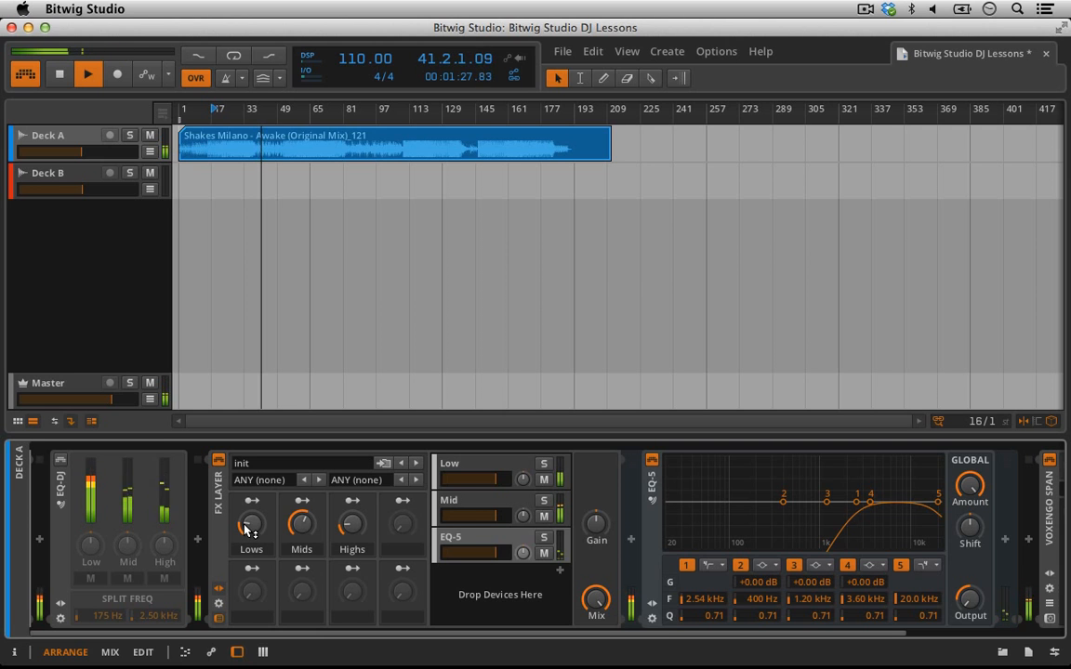
- Insert an EQ-DJ between the FX Layer and the Voxengo Span on Deck A
{"action": "scroll", "coordinate": [247, 530], "scroll_direction": "right", "scroll_amount": 5}
{"action": "scroll", "coordinate": [247, 530], "scroll_direction": "left", "scroll_amount": 4}
{"action": "scroll", "coordinate": [245, 529], "scroll_direction": "right", "scroll_amount": 4}
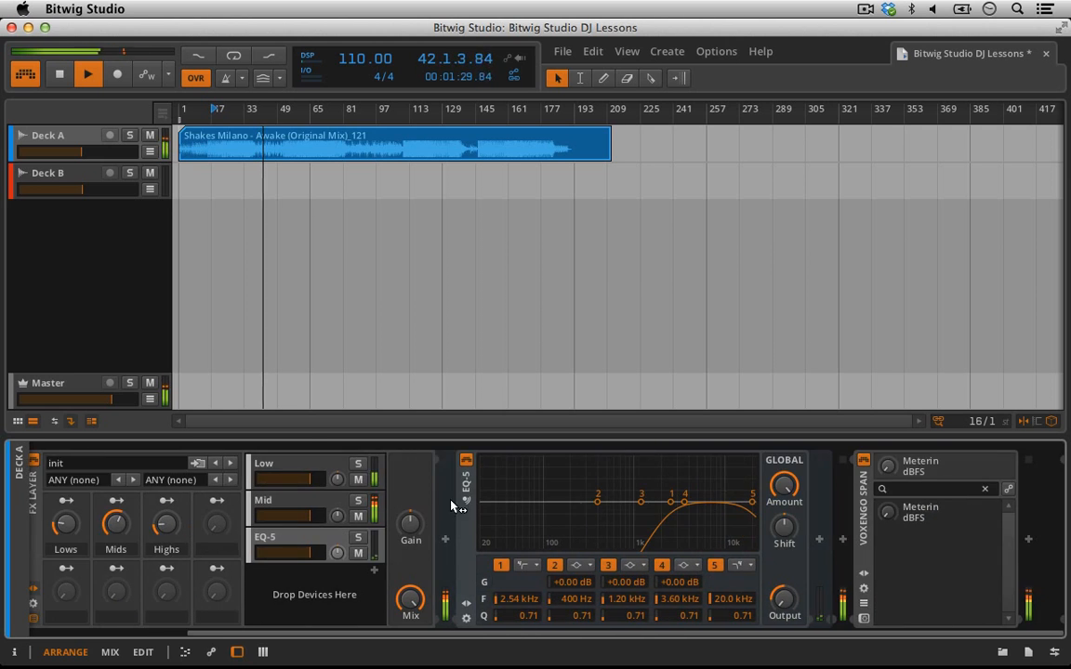
{"action": "left_click", "coordinate": [842, 541]}
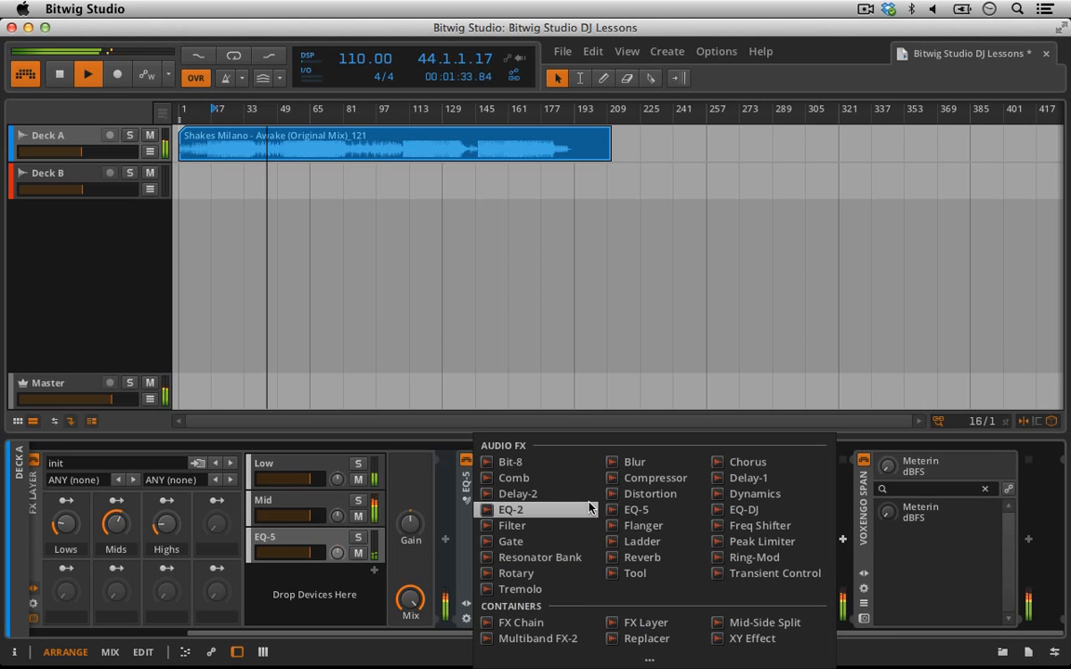
{"action": "left_click", "coordinate": [738, 509]}
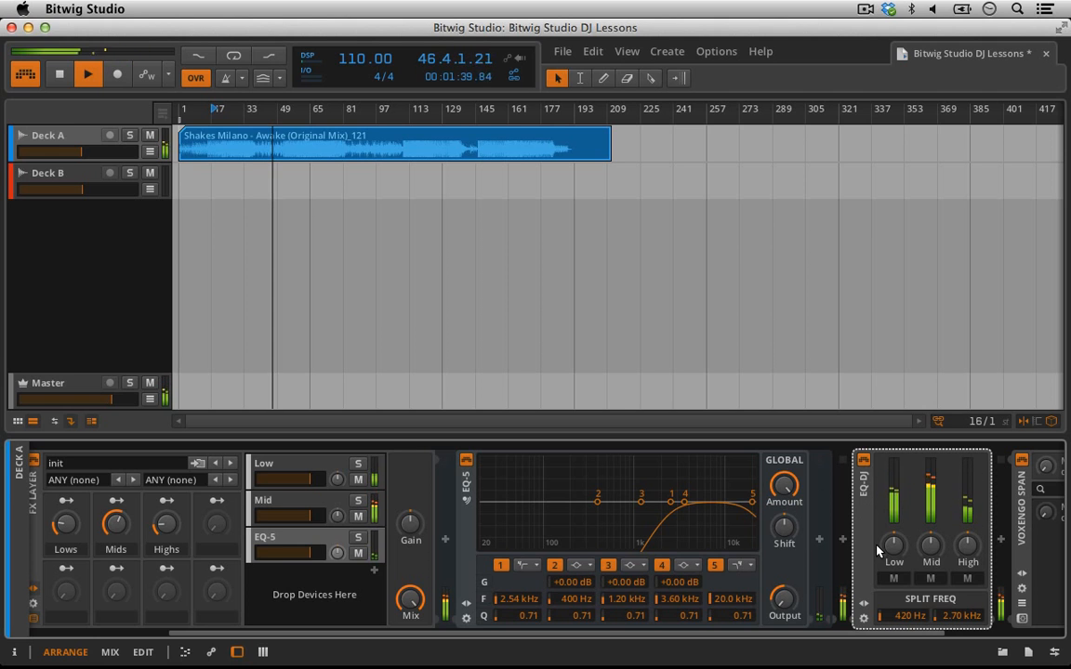
- Turn the Lows macro fully down to check the new EQ-DJ's band meters, and raise it slightly
{"action": "scroll", "coordinate": [592, 541], "scroll_direction": "up", "scroll_amount": 2}
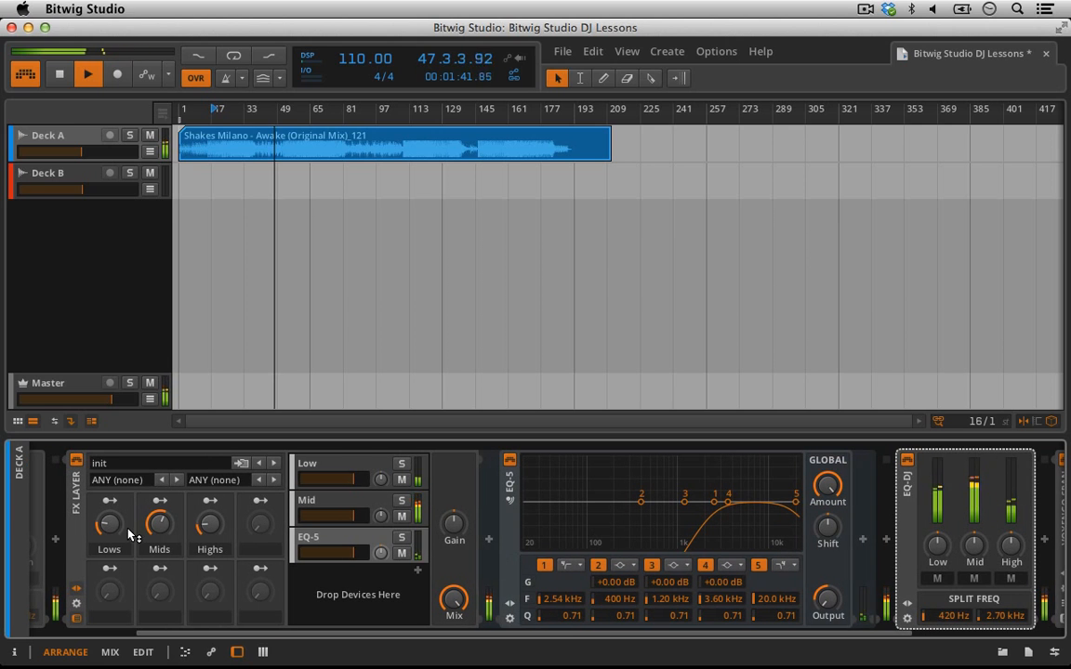
{"action": "left_click_drag", "start_coordinate": [108, 528], "coordinate": [109, 558]}
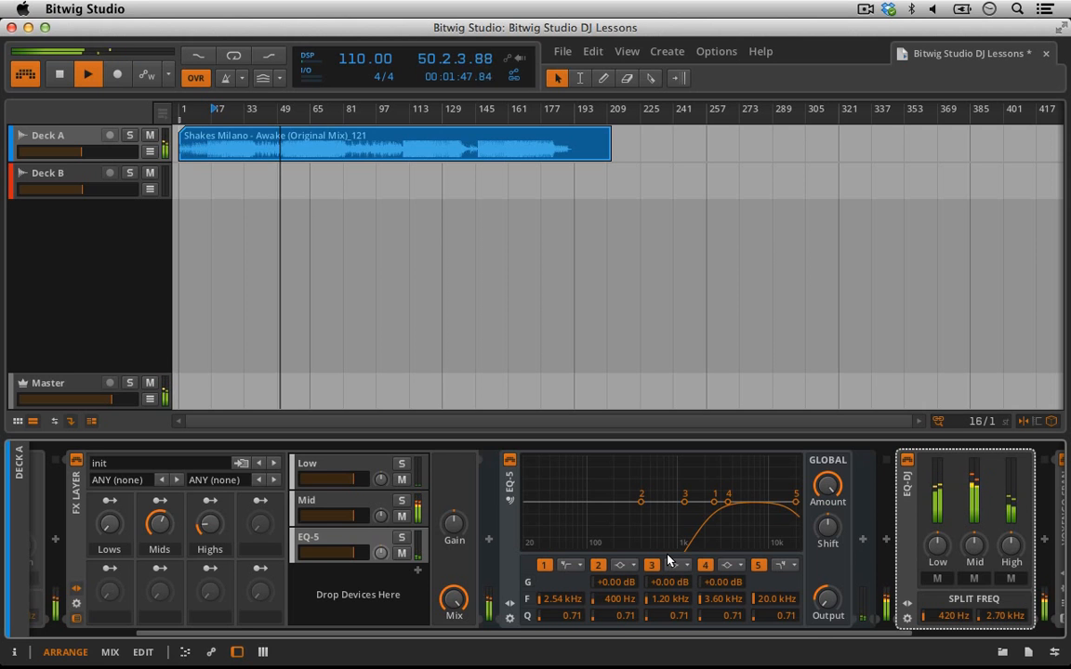
{"action": "scroll", "coordinate": [669, 557], "scroll_direction": "left", "scroll_amount": 3}
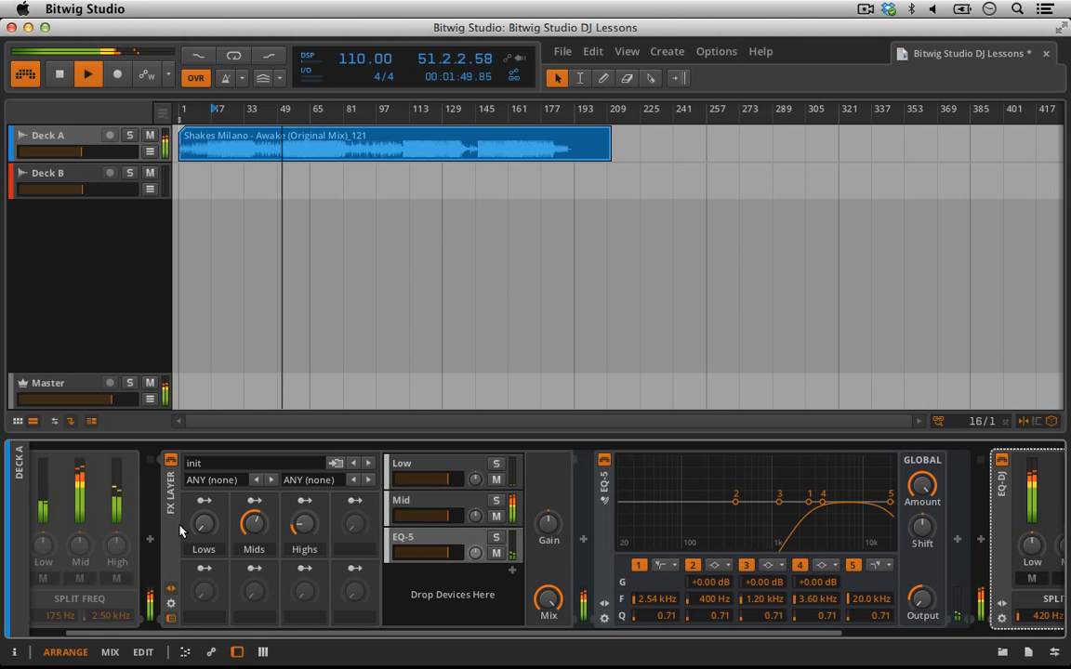
{"action": "left_click_drag", "start_coordinate": [211, 522], "coordinate": [211, 515]}
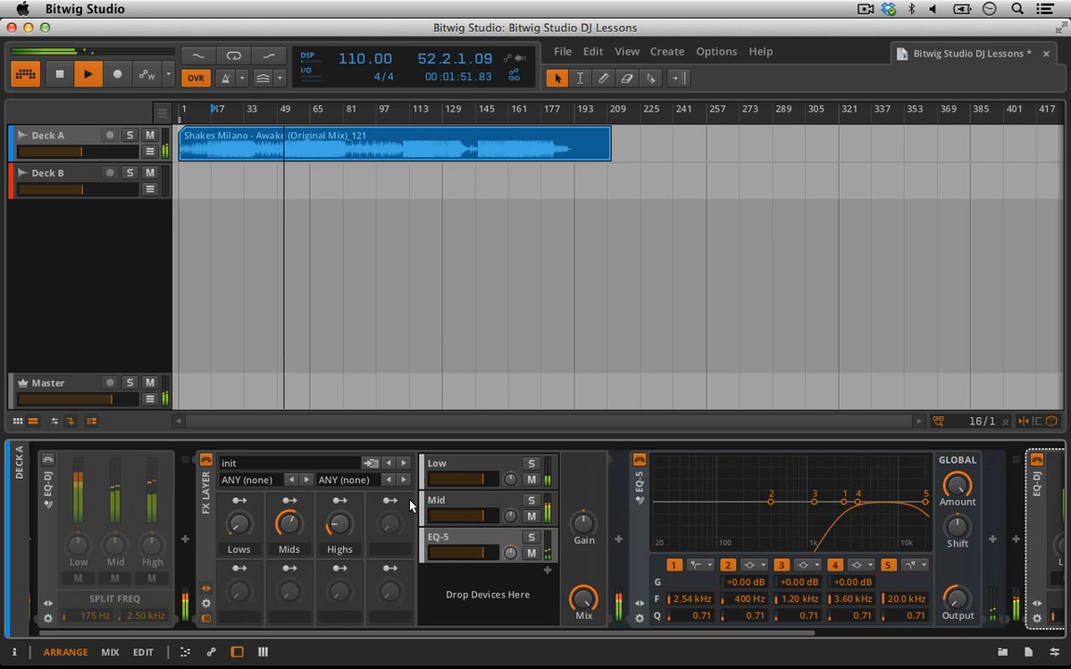
- Delete the EQ-DJ that sits after the FX Layer
{"action": "scroll", "coordinate": [368, 449], "scroll_direction": "left", "scroll_amount": 2}
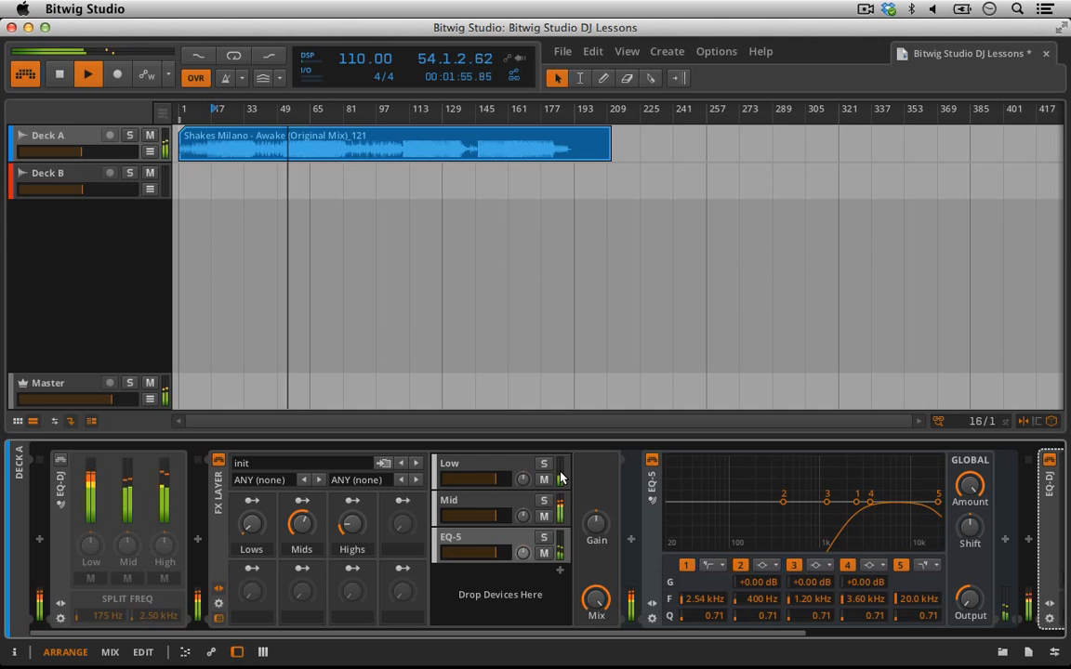
{"action": "key", "text": "Delete"}
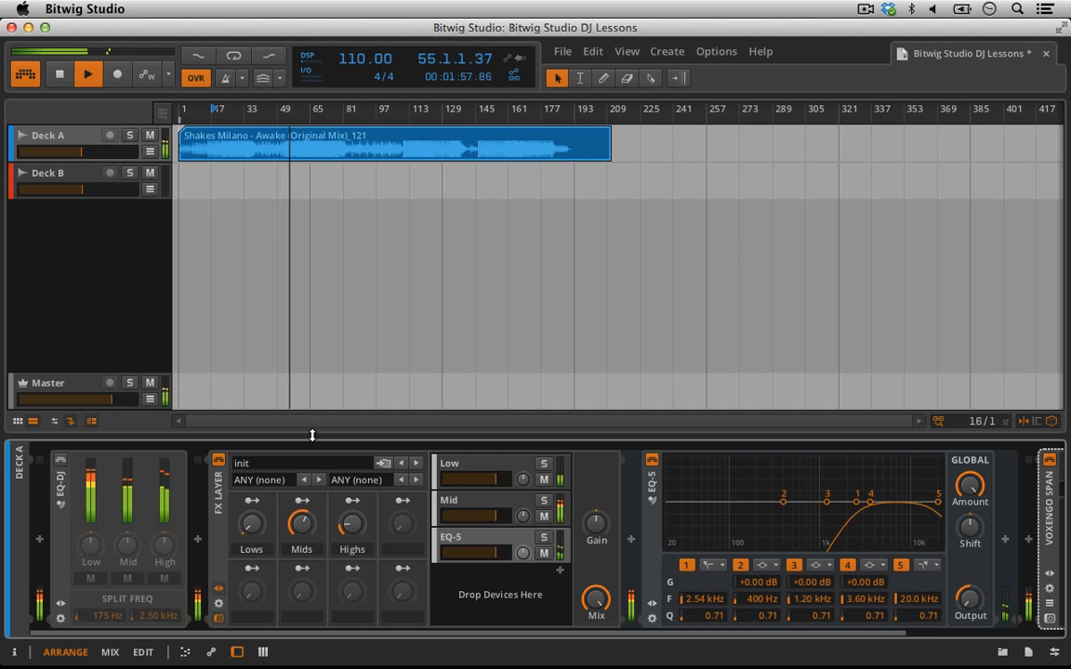
- Stop playback and return the Lows macro to its midpoint
{"action": "key", "text": "space"}
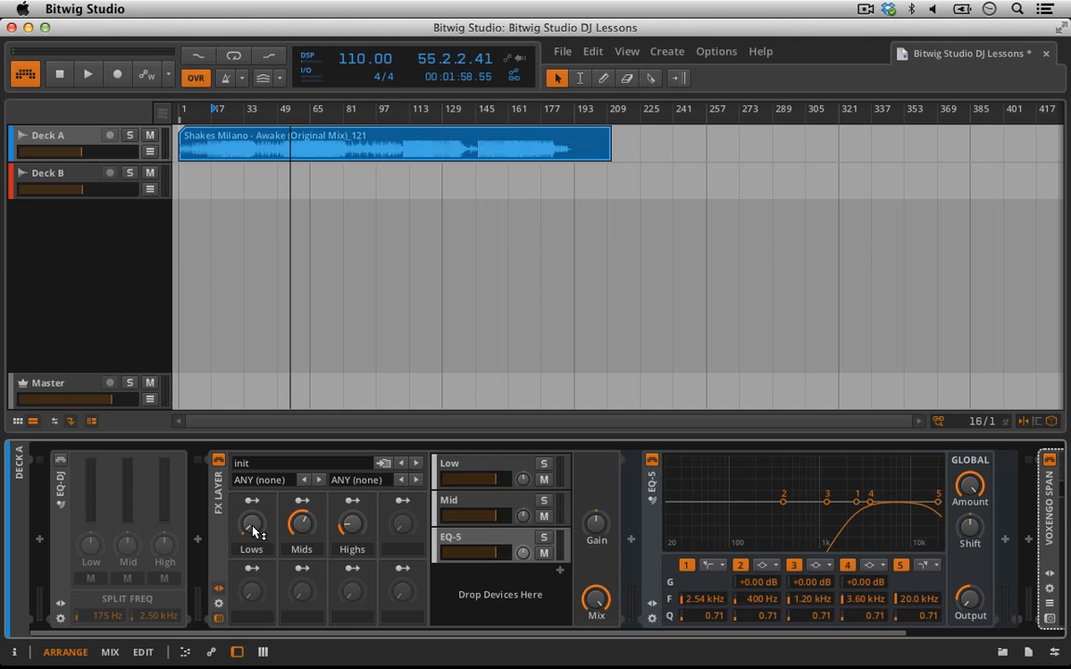
{"action": "left_click_drag", "start_coordinate": [255, 532], "coordinate": [253, 525]}
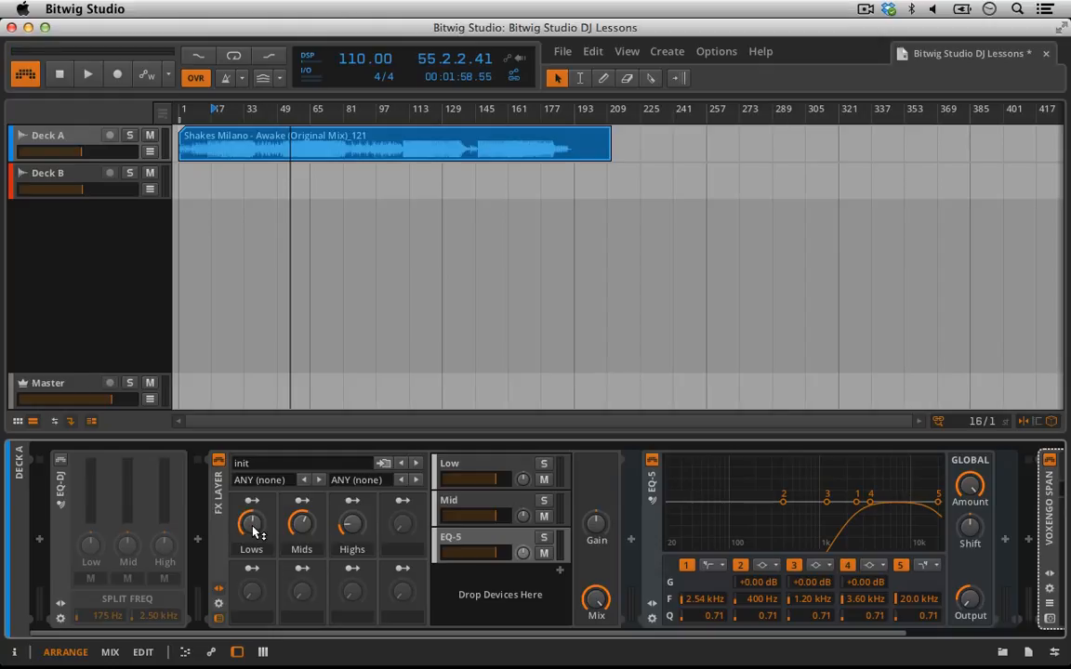